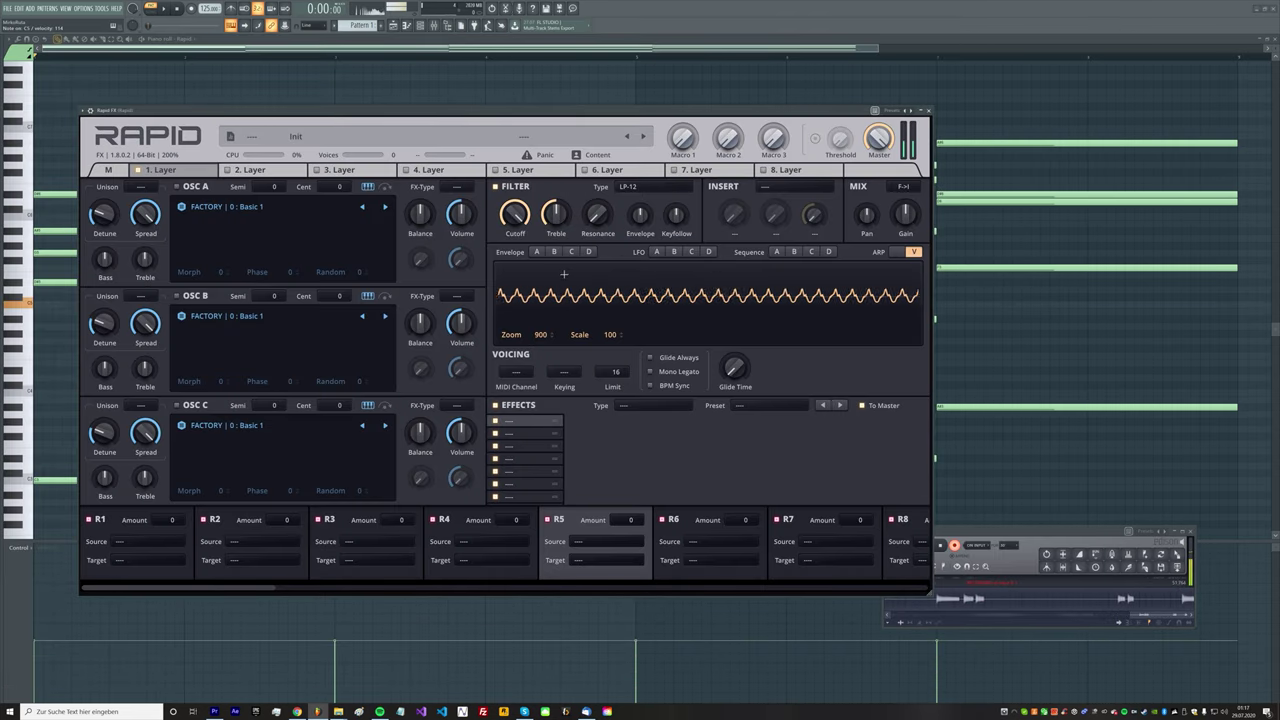
Add a Dual Delay effect on layer 1 and set its left and right filter types to Bandpass
left_click(634, 405)
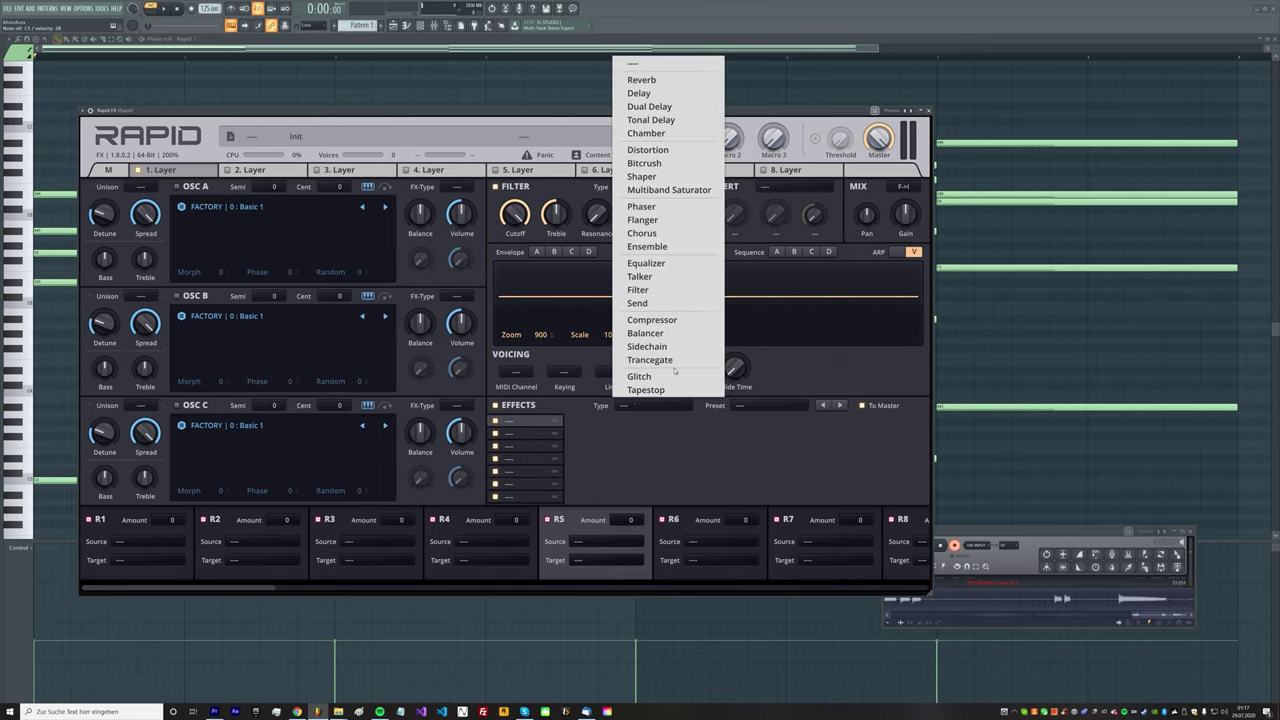
left_click(650, 106)
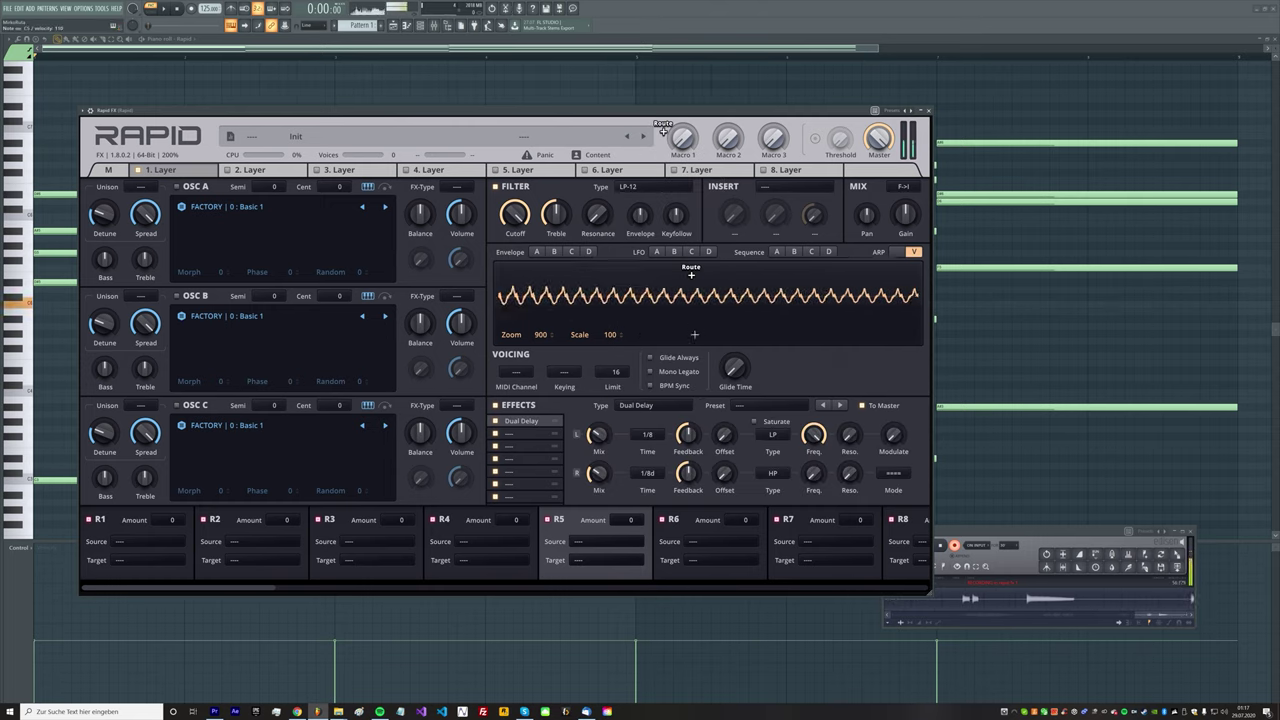
left_click(778, 436)
left_click(788, 503)
left_click(775, 473)
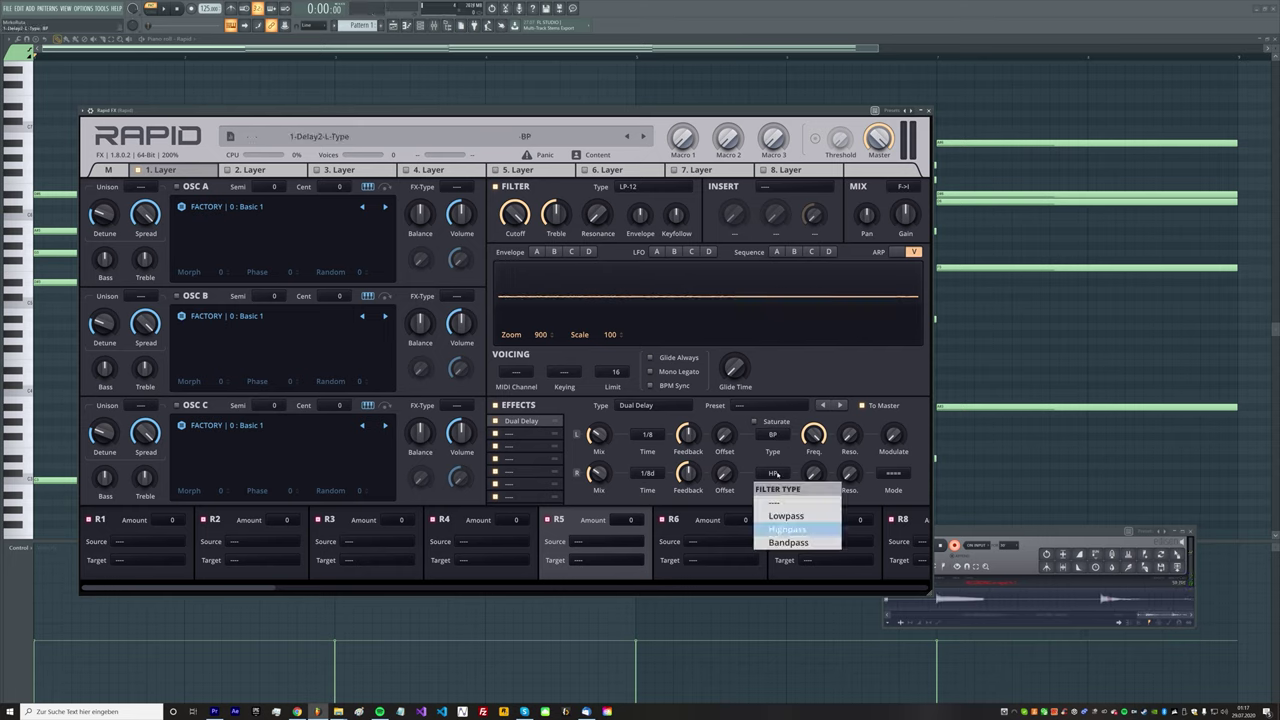
left_click(788, 542)
Adjust the Dual Delay's filter frequencies and raise the left filter resonance to 55.20% and the right to 44.00%
mouse_move(813, 473)
left_mouse_down()
mouse_move(813, 461)
mouse_move(813, 478)
left_mouse_up()
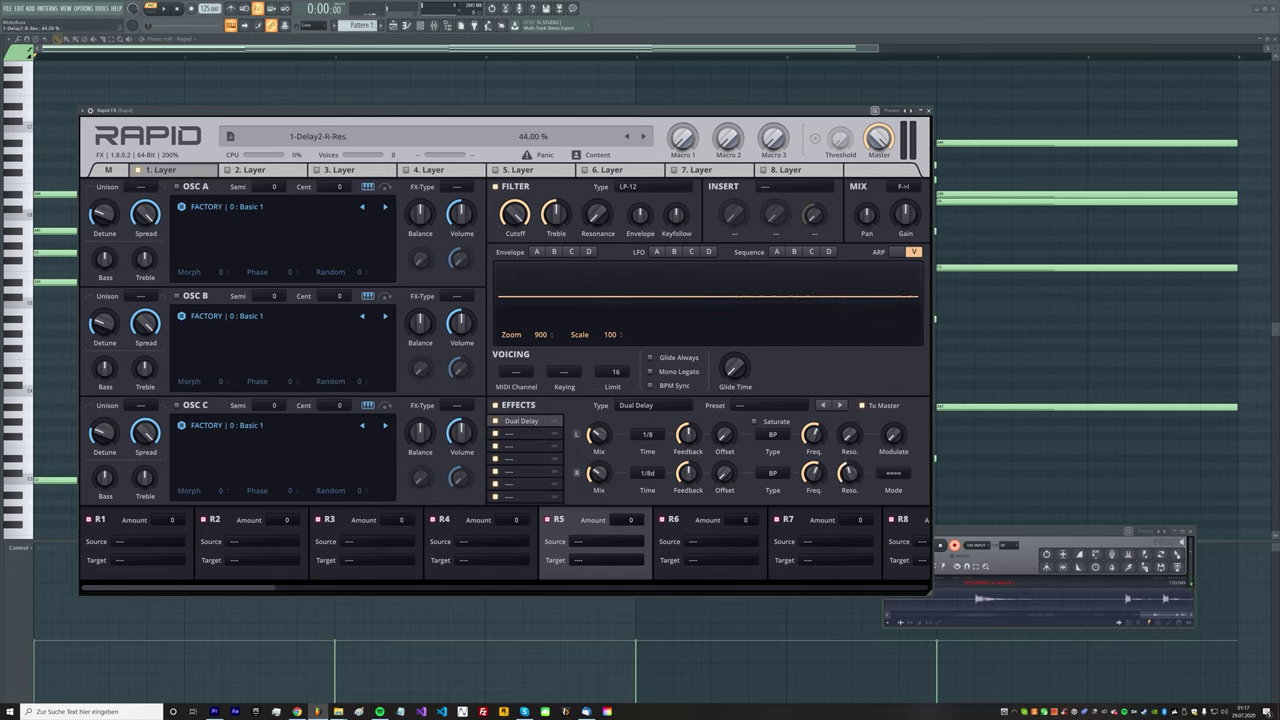
left_click_drag(849, 435, 849, 396)
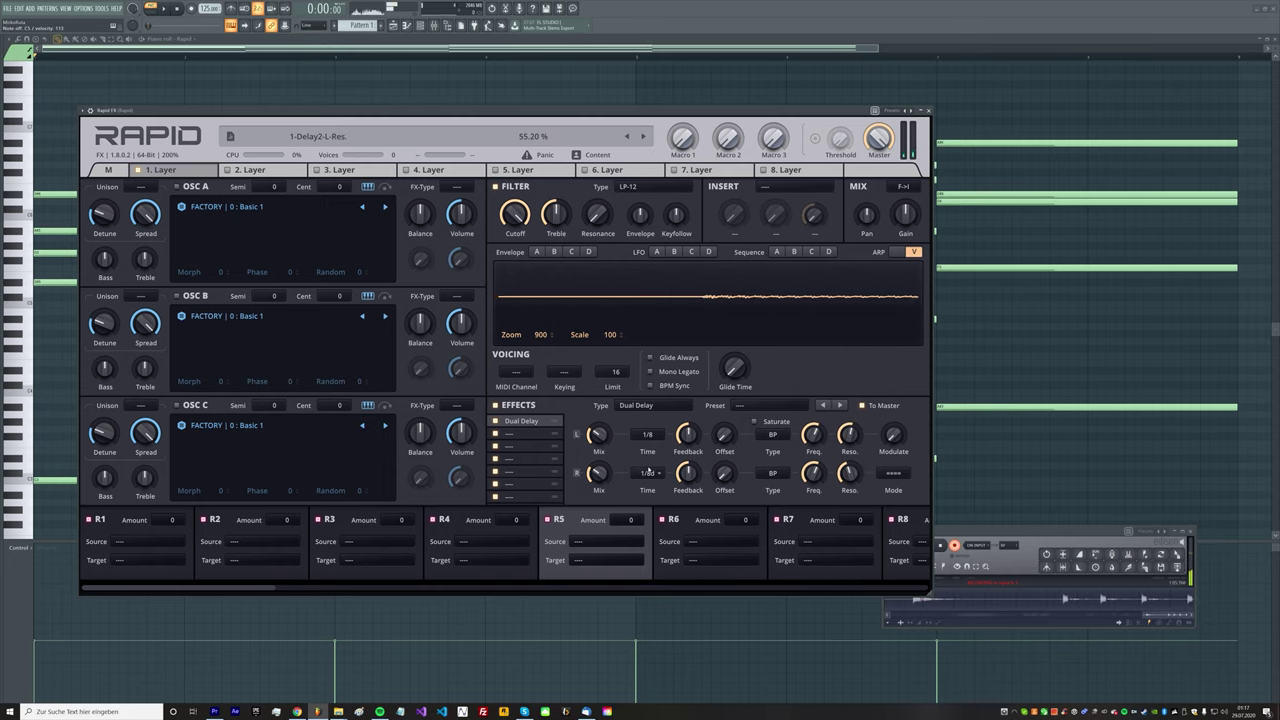
Set the Dual Delay's left time to 1/8d and its left offset to 17.5 ms
left_click(648, 472)
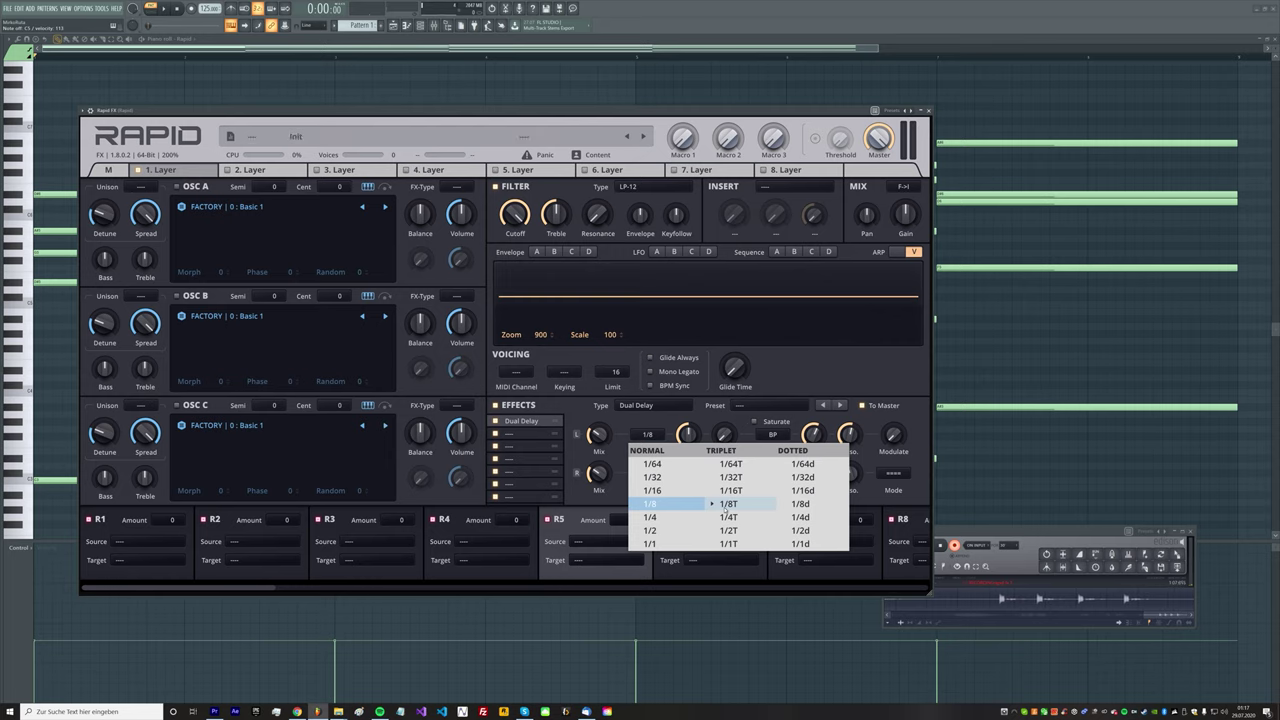
left_click(800, 503)
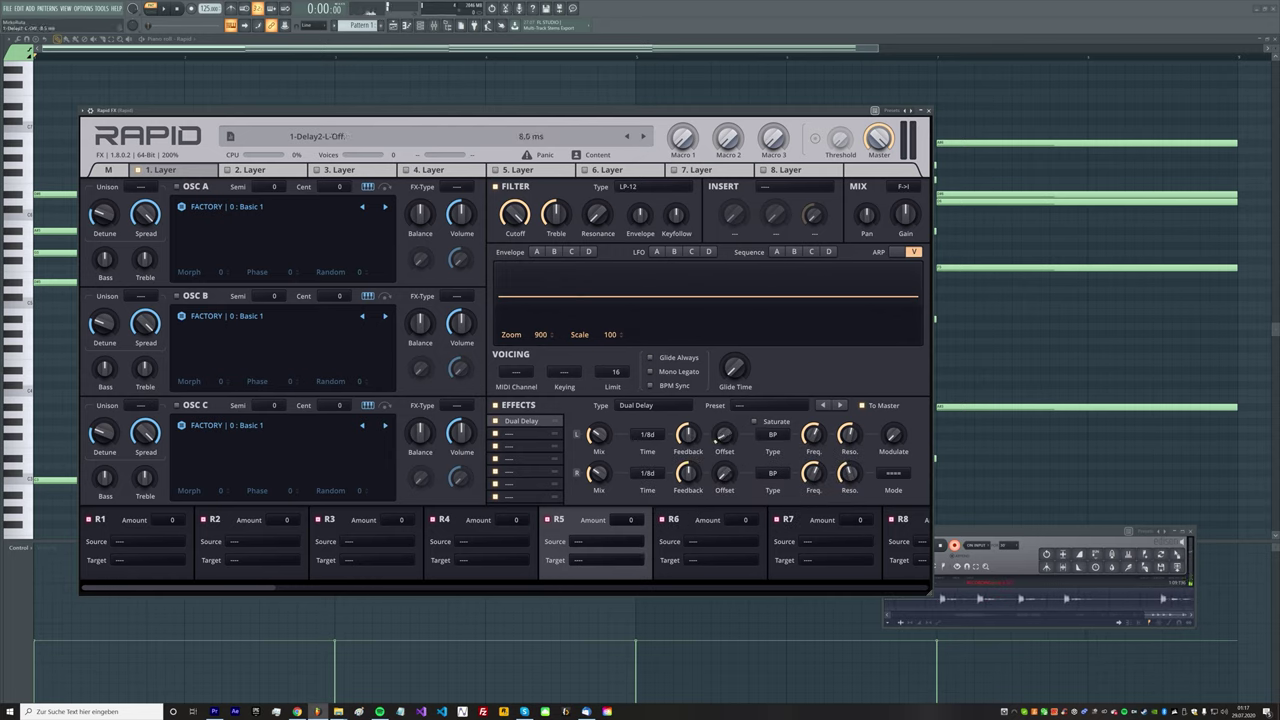
left_click_drag(725, 435, 725, 425)
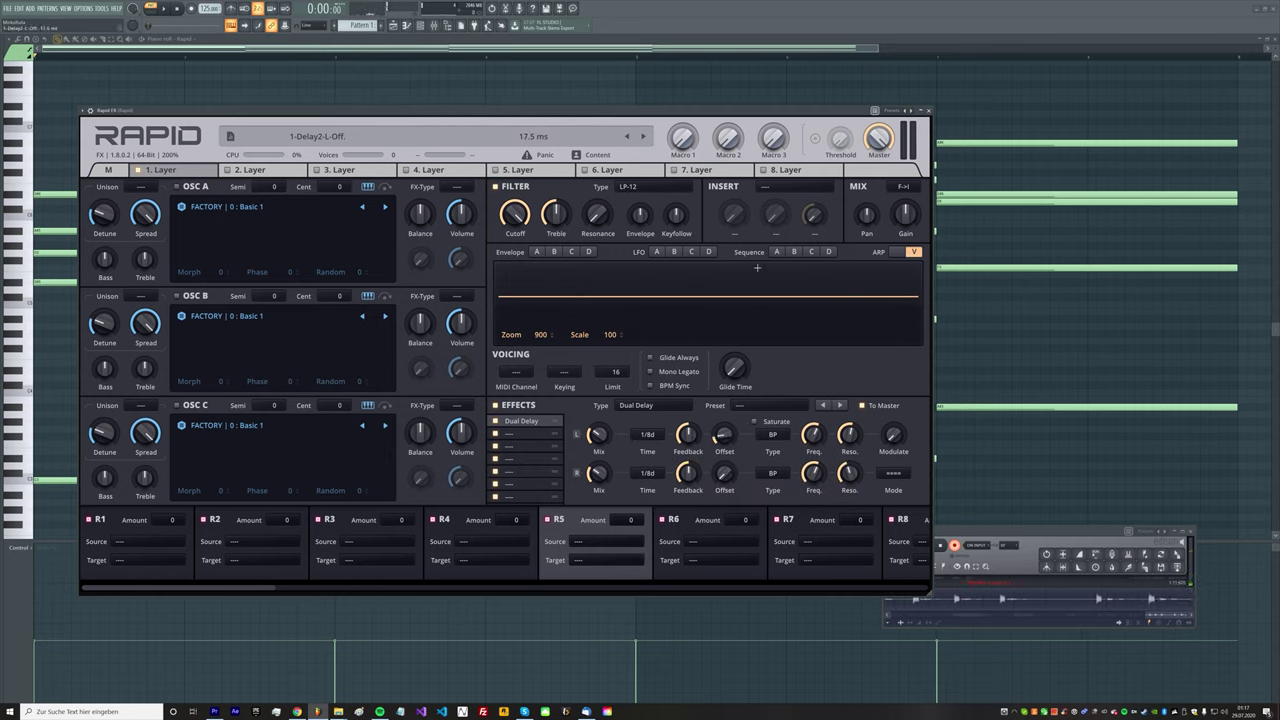
Turn off Retrigger and BPM Sync on LFO A and route it to the delay's filter frequencies, left at -20 and right at +20
left_click(656, 253)
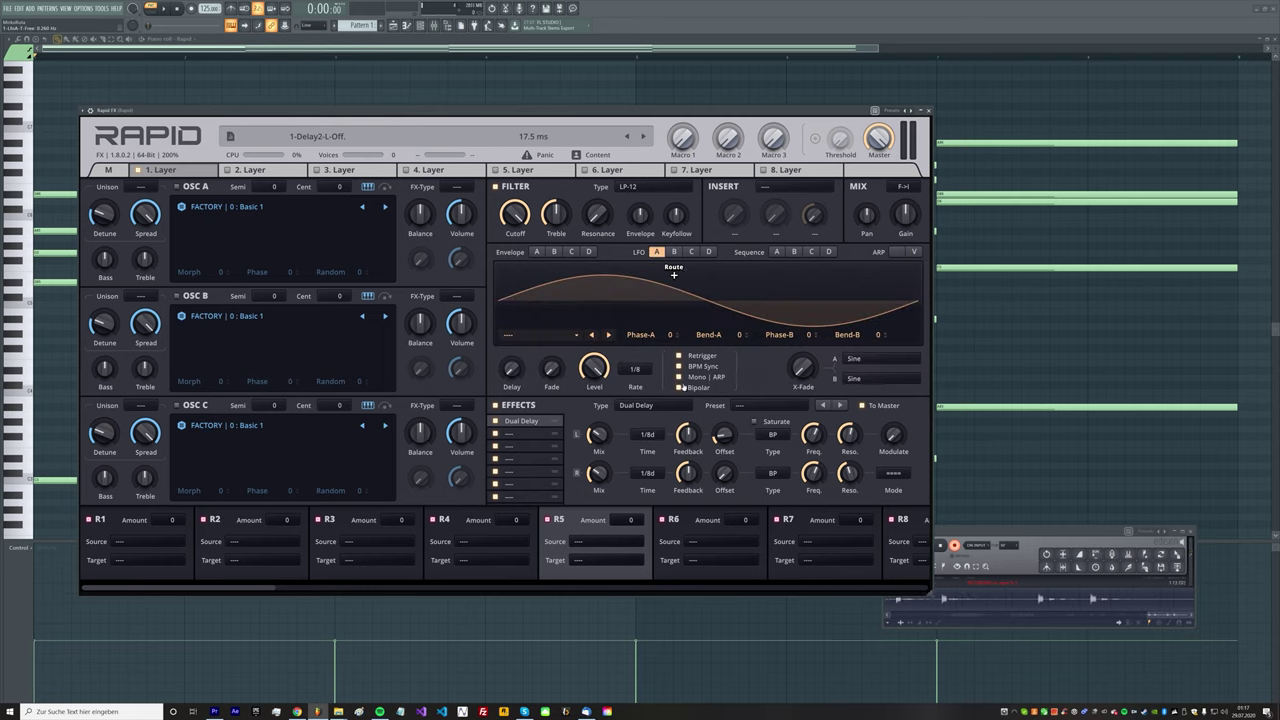
left_click(679, 367)
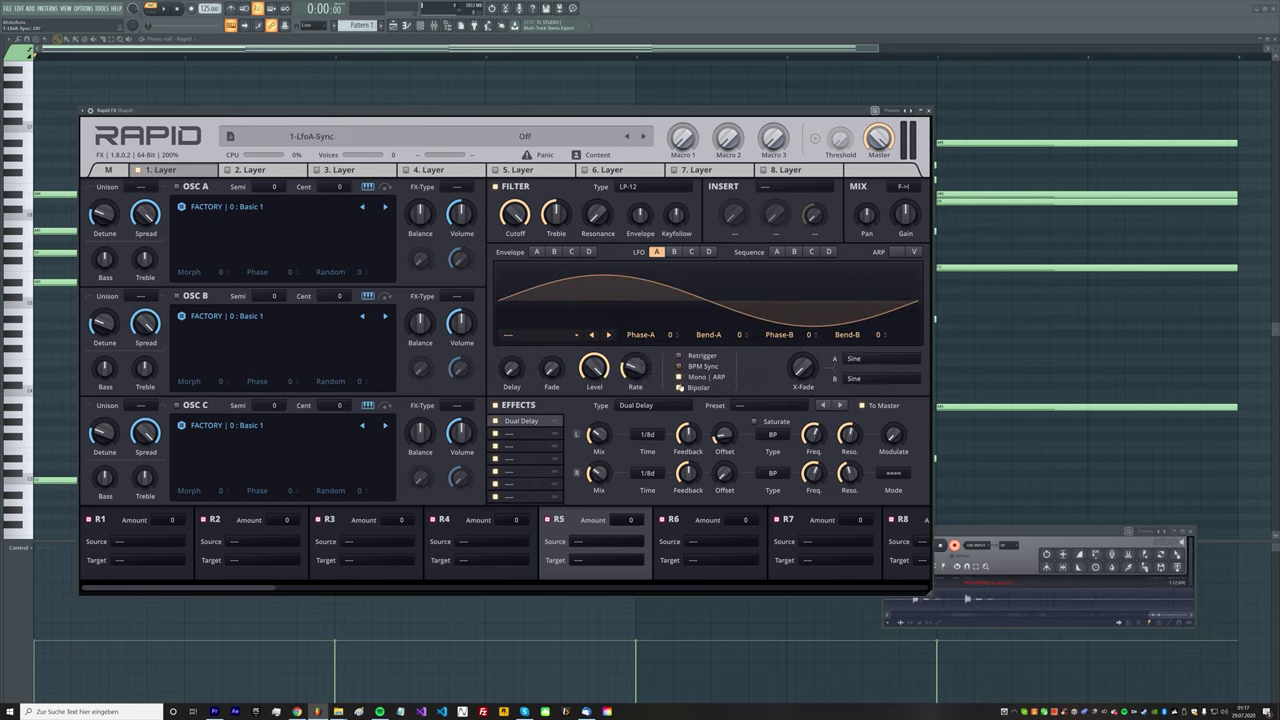
left_click_drag(656, 270, 812, 434)
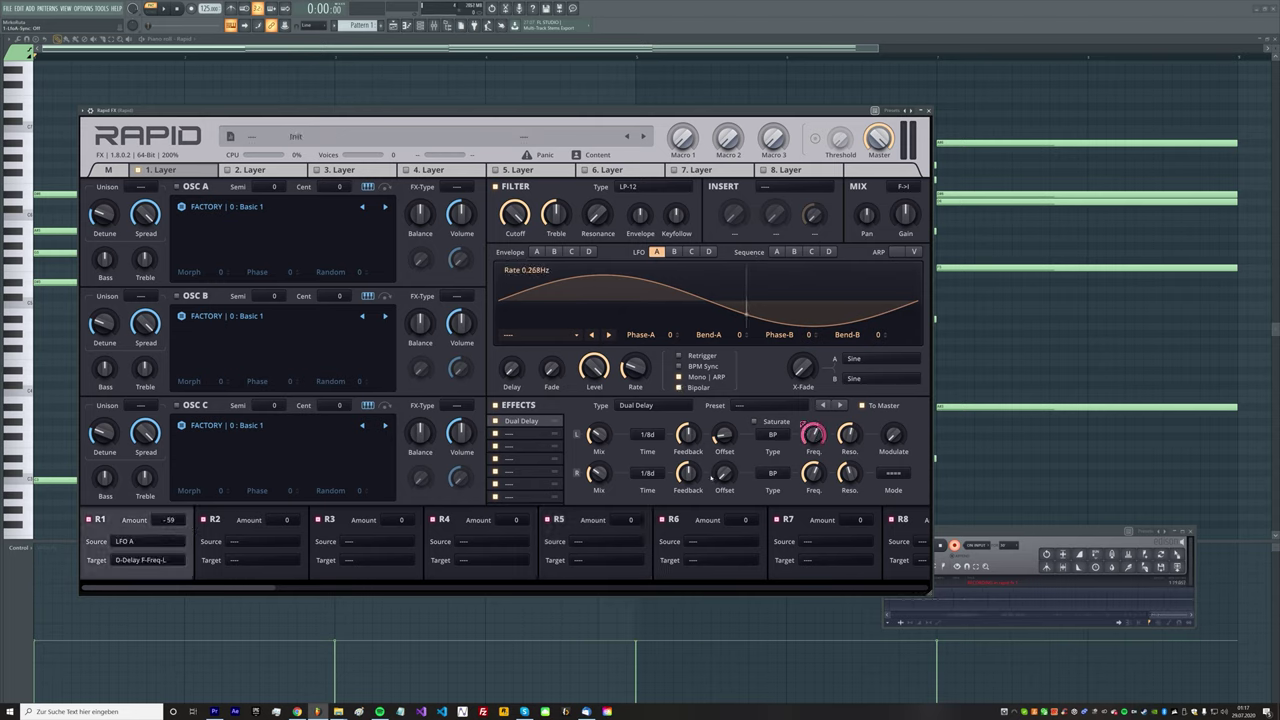
left_click_drag(803, 424, 820, 445)
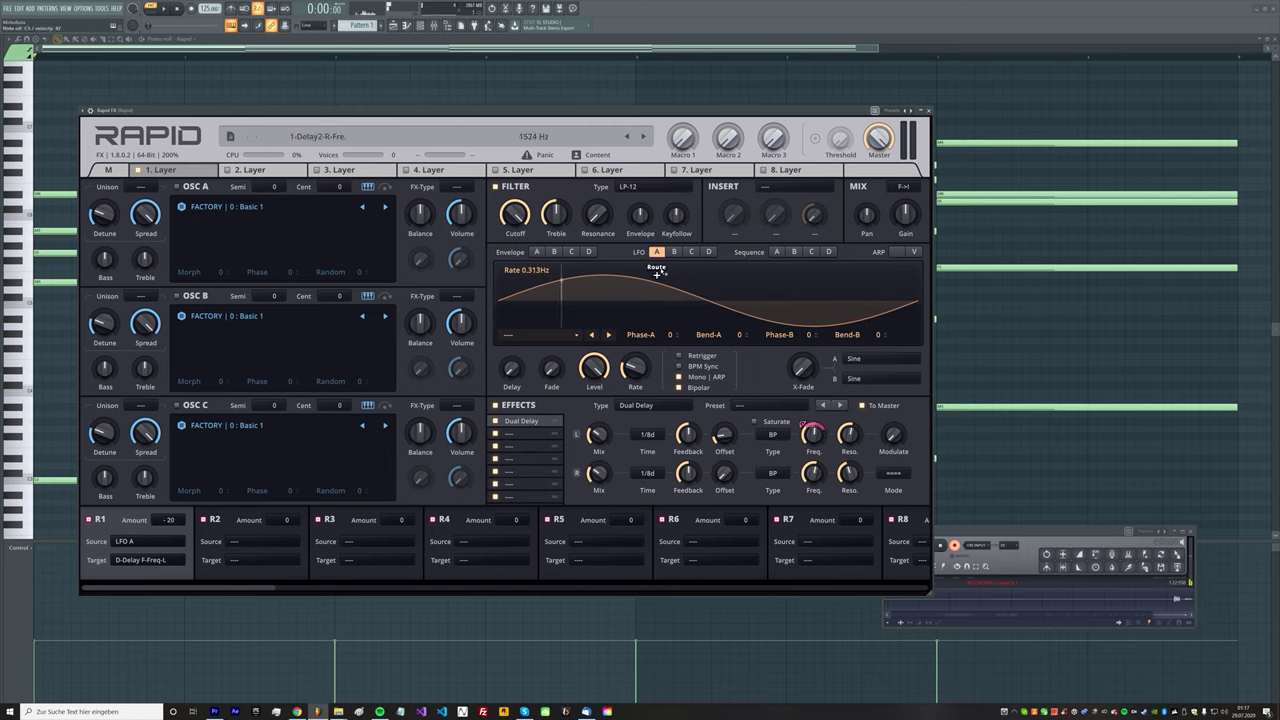
left_click_drag(656, 272, 851, 468)
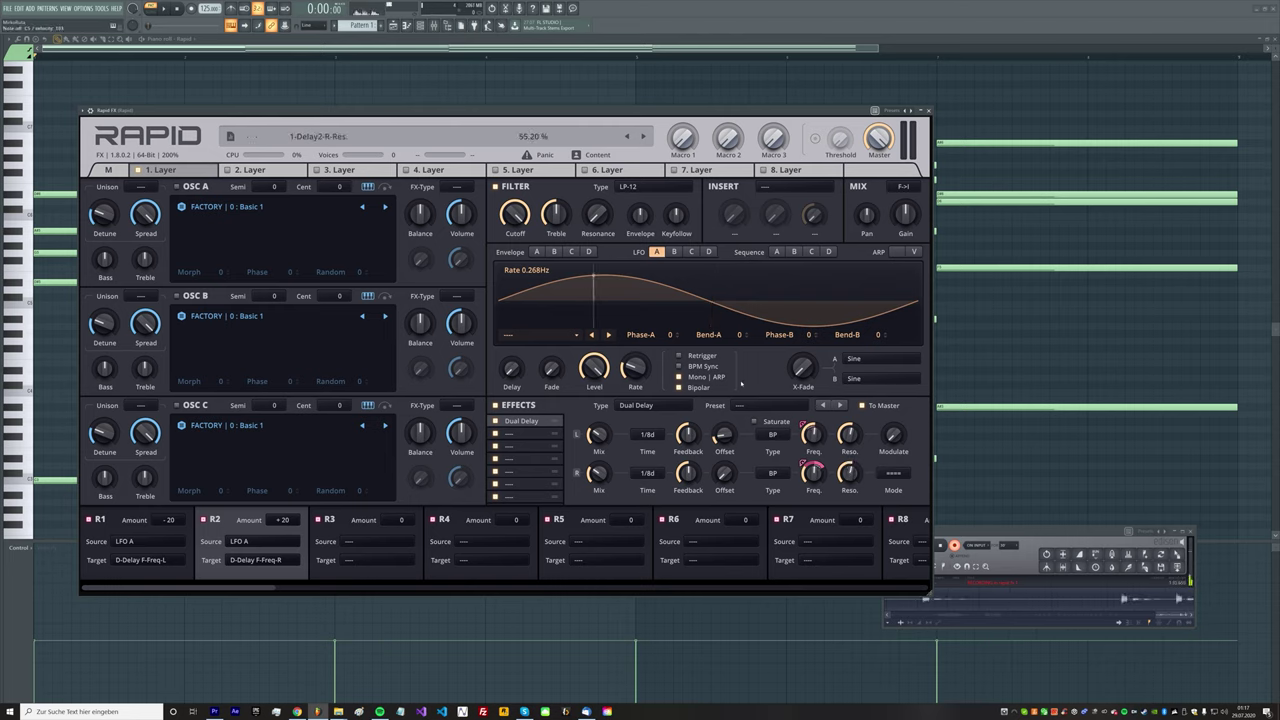
Slow LFO A to about 0.07 Hz and raise the Dual Delay's feedback to 66.80% and filter resonance to 73.20%
left_click_drag(636, 369, 636, 377)
left_click_drag(687, 436, 689, 430)
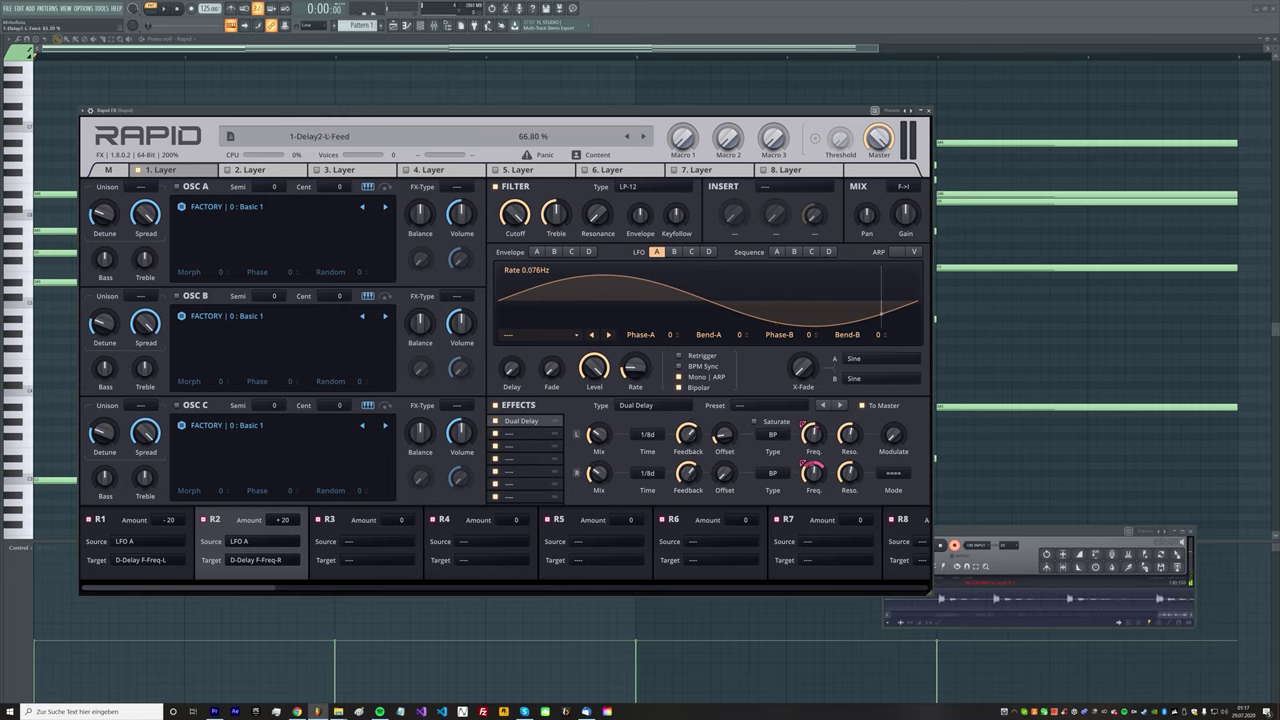
left_click_drag(849, 435, 849, 427)
left_click_drag(849, 474, 849, 465)
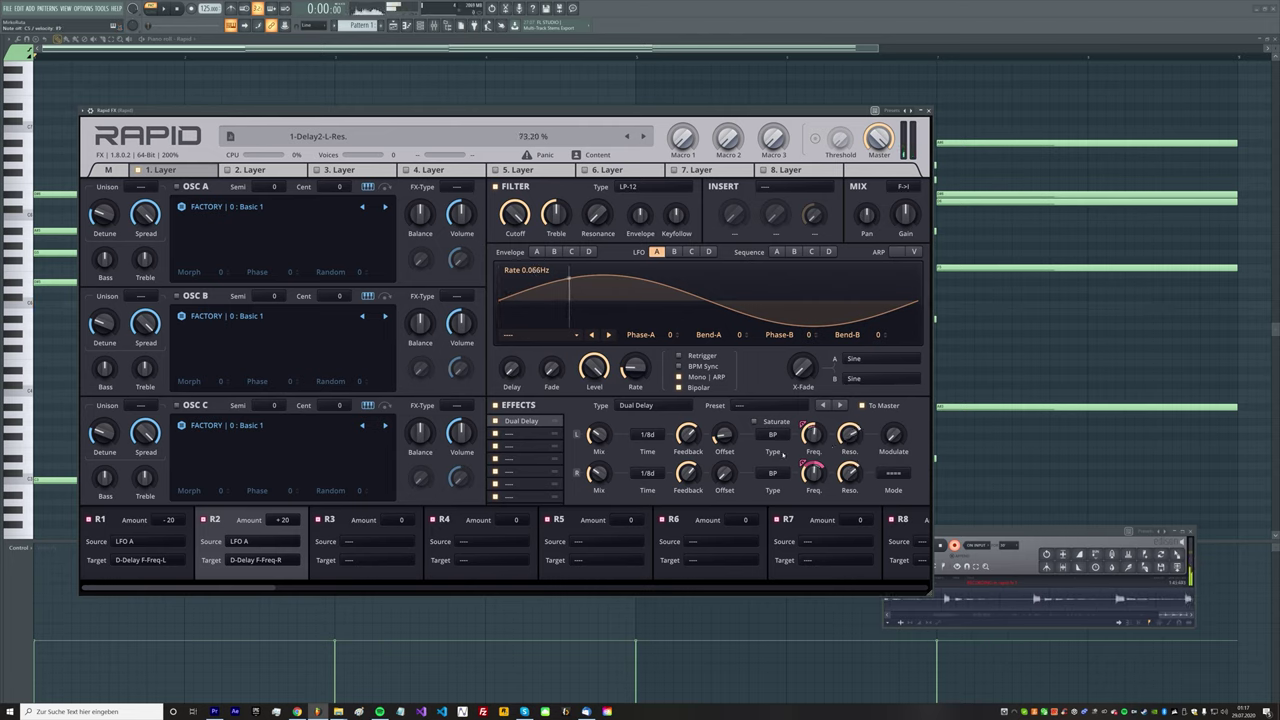
Move the Dual Delay to the last effect slot and add a Send effect in the first slot, sending +95.20% to layer 2
left_click_drag(528, 423, 522, 497)
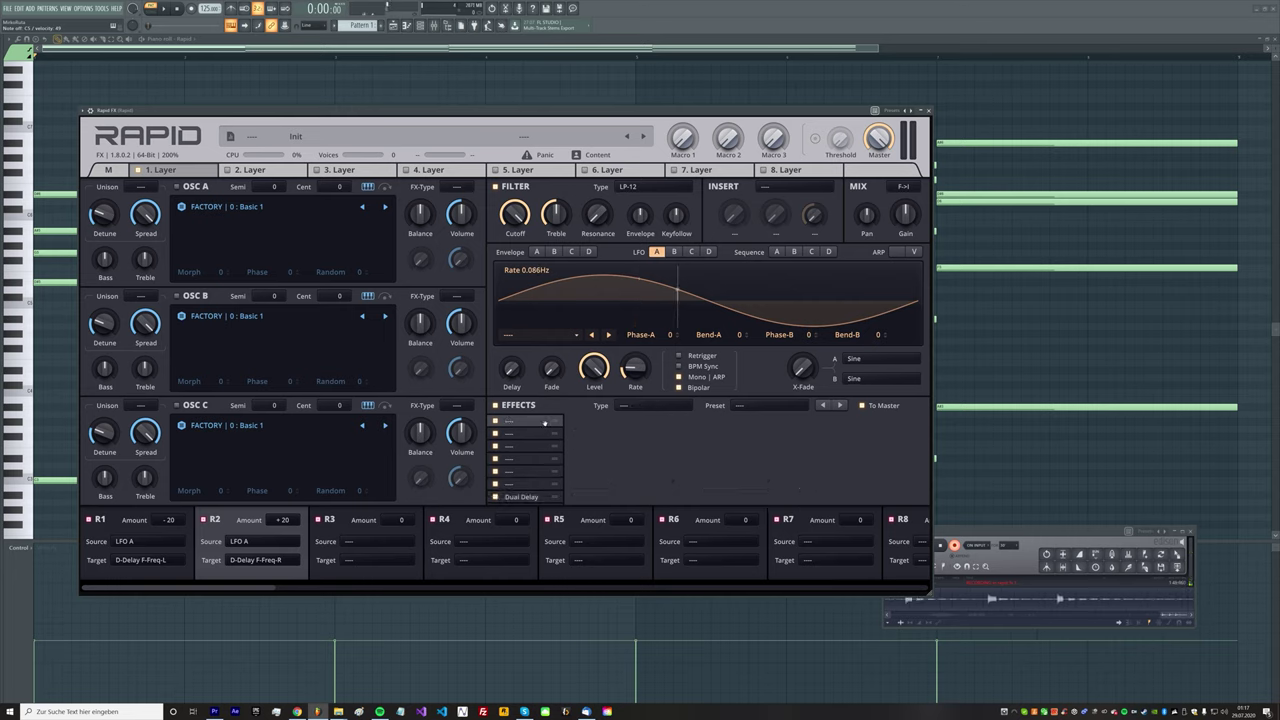
left_click(645, 405)
left_click(655, 304)
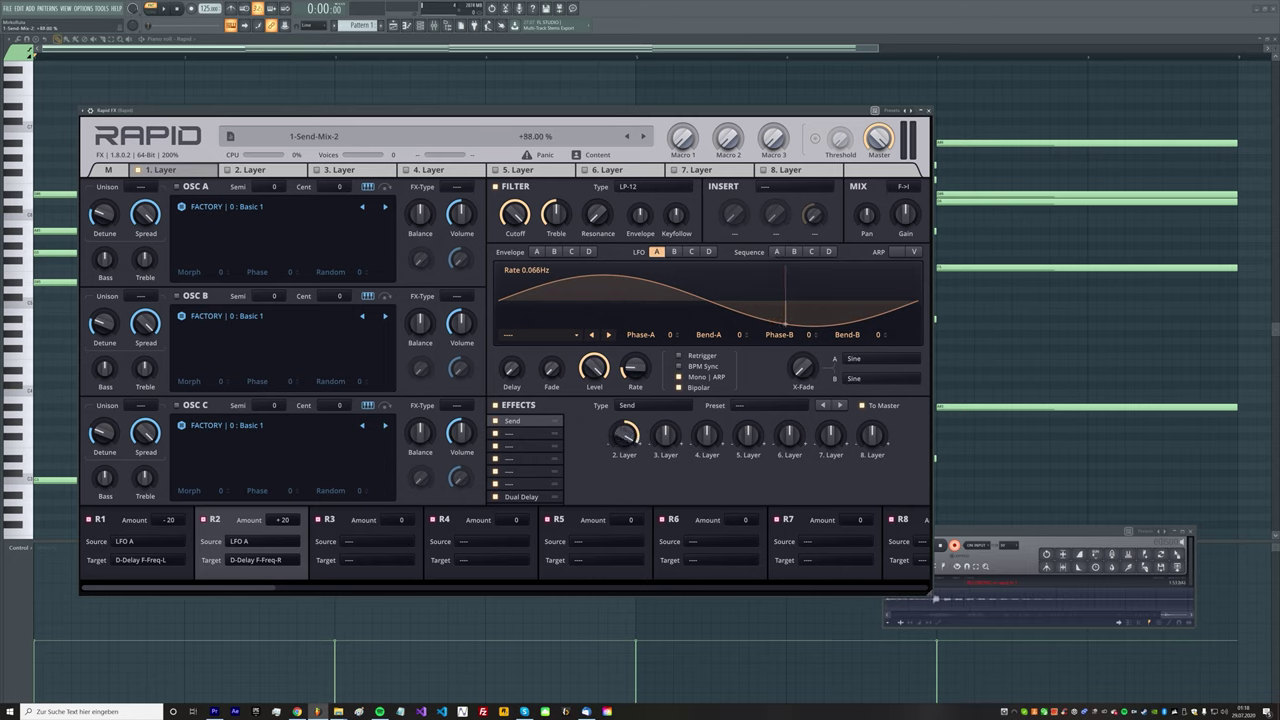
Add a Reverb effect on layer 2 with size Nova and a mix of 95.23%
left_click(252, 170)
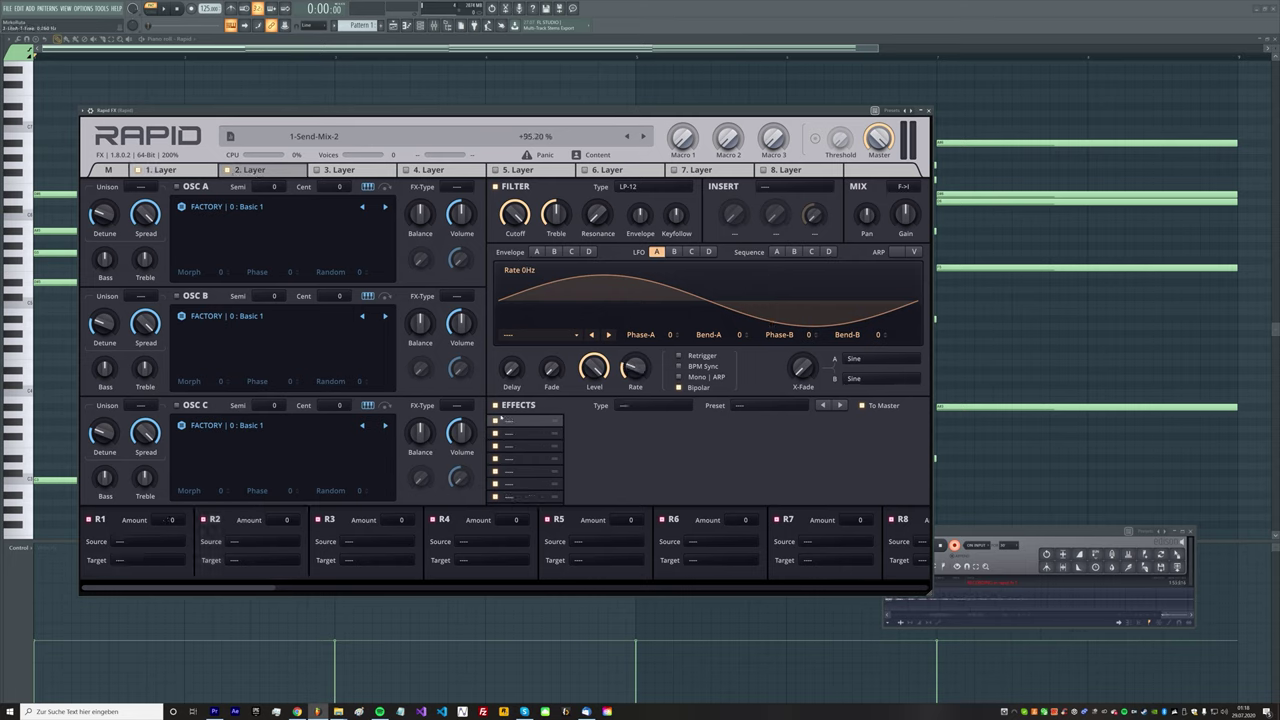
left_click(652, 406)
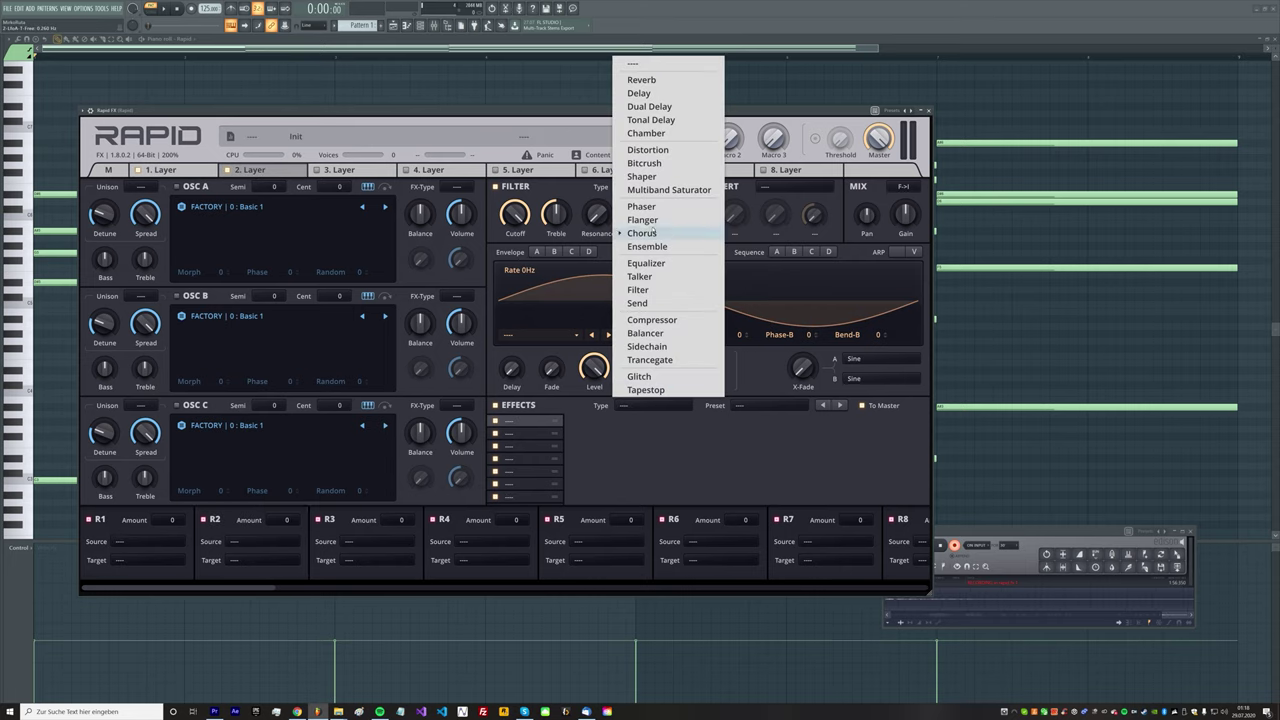
left_click(656, 80)
left_click(706, 476)
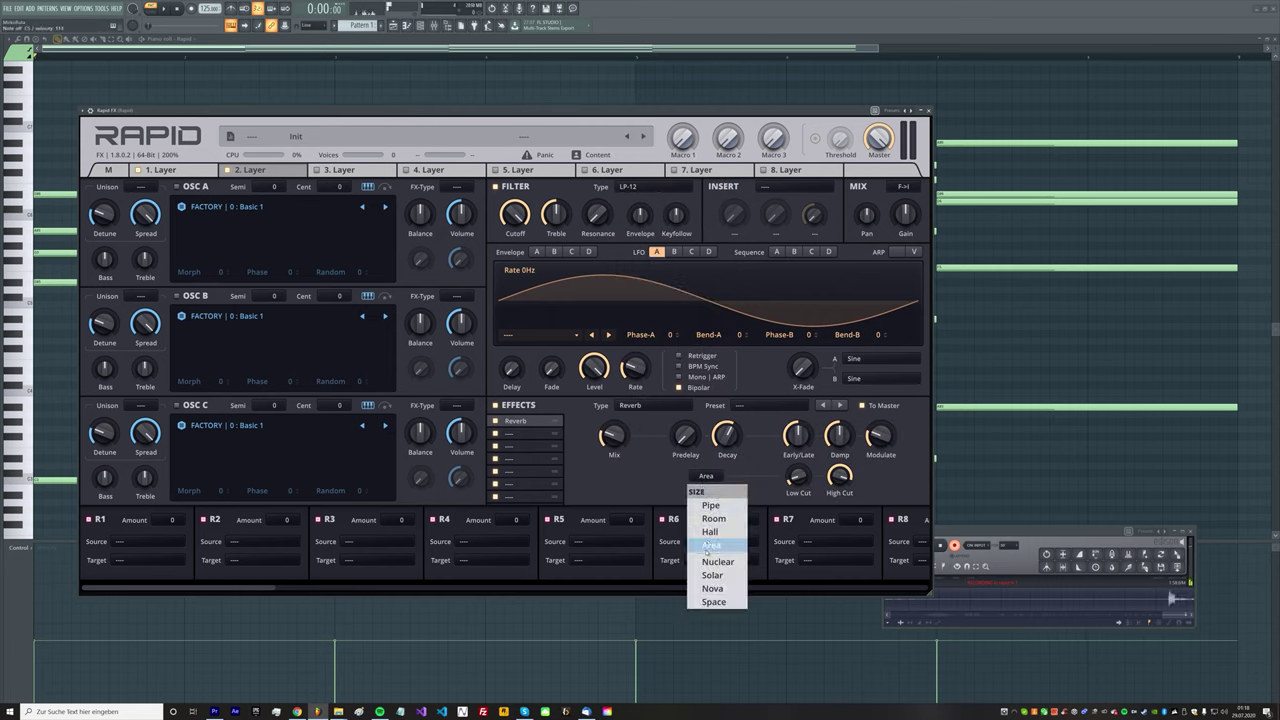
left_click(716, 583)
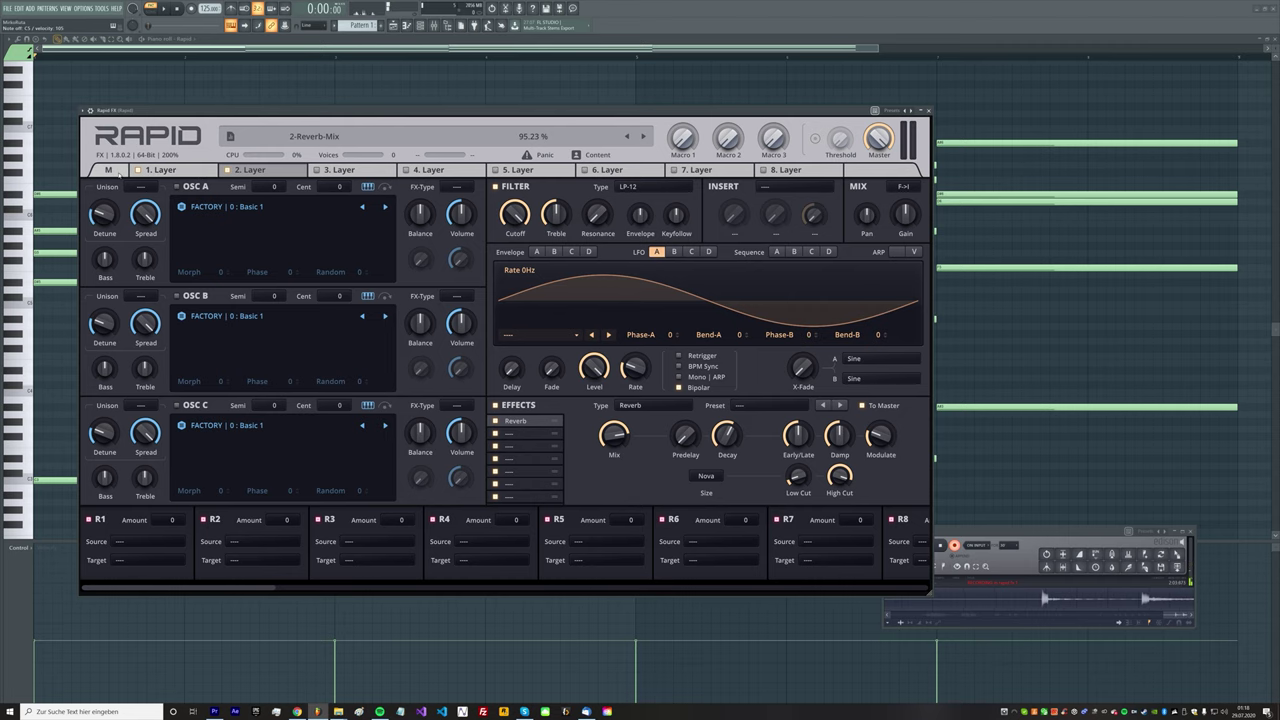
Lower layer 2's mixer level to 34.40% and raise its reverb's decay and low cut, with the low cut at 1309 Hz
left_click(108, 170)
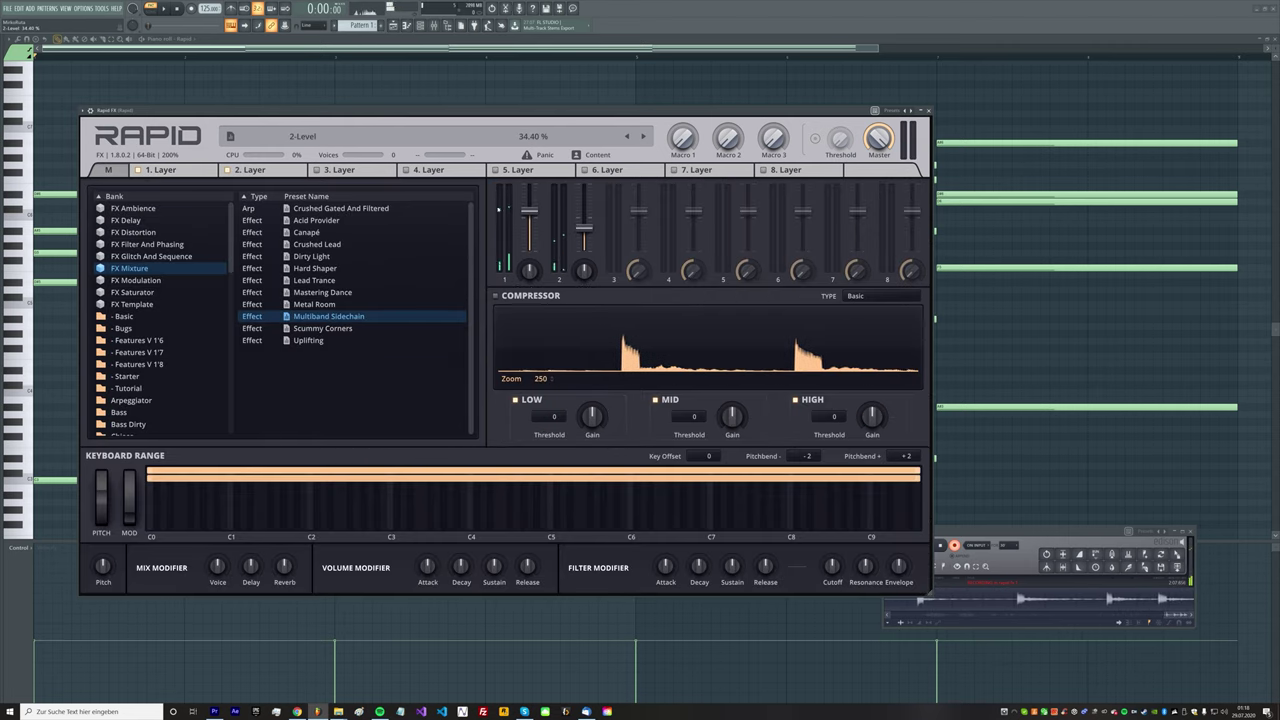
left_click(250, 170)
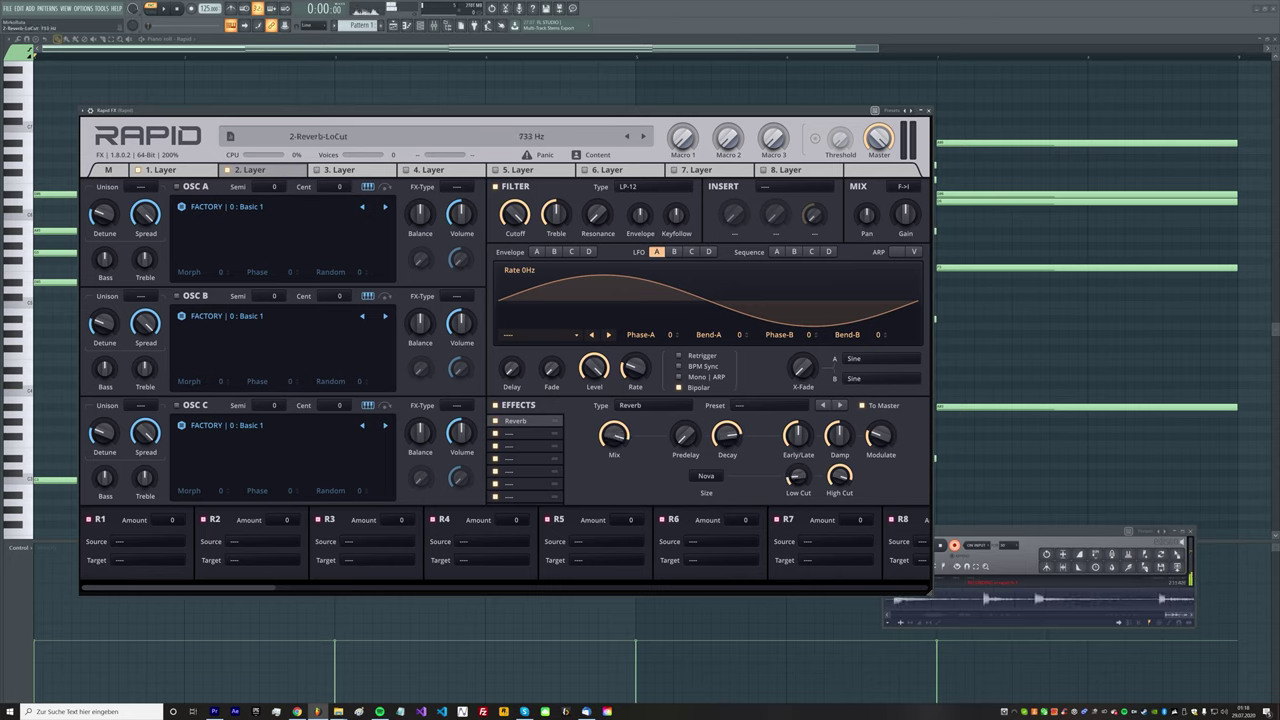
Add an Ensemble effect after the reverb on layer 2 with a 90.27% mix and increased feedback
left_click(529, 432)
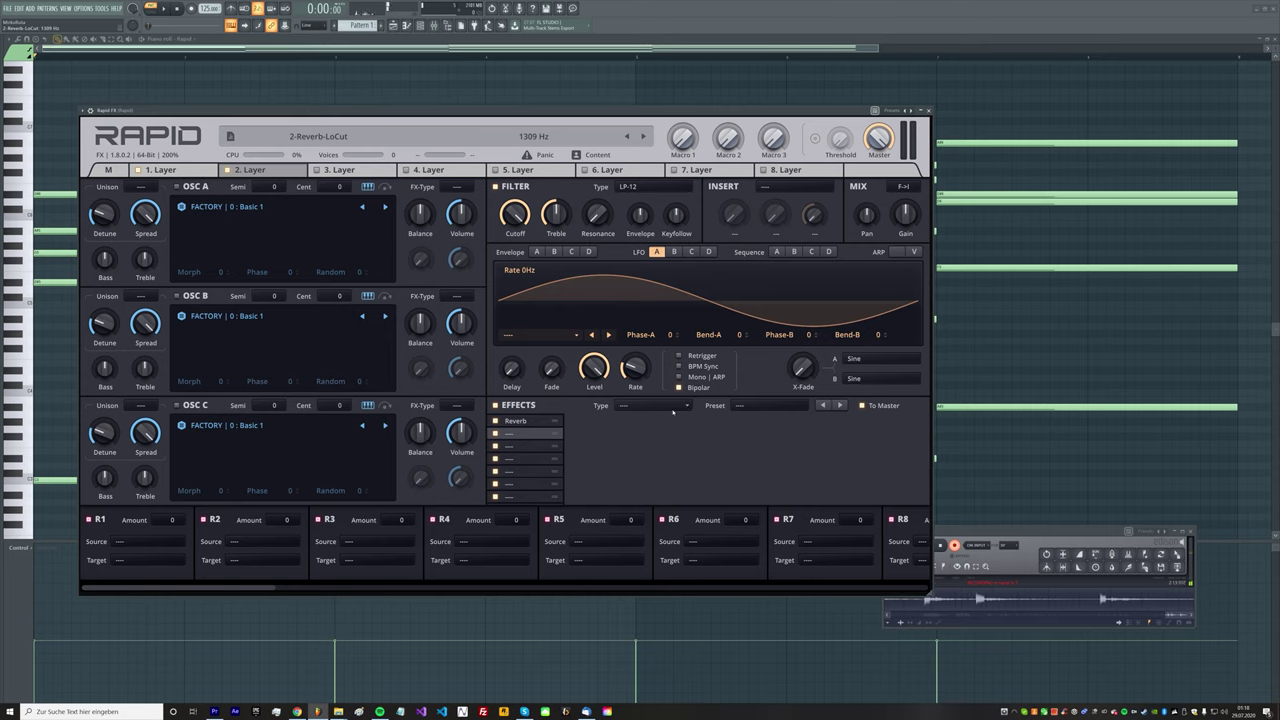
left_click(673, 408)
left_click(647, 246)
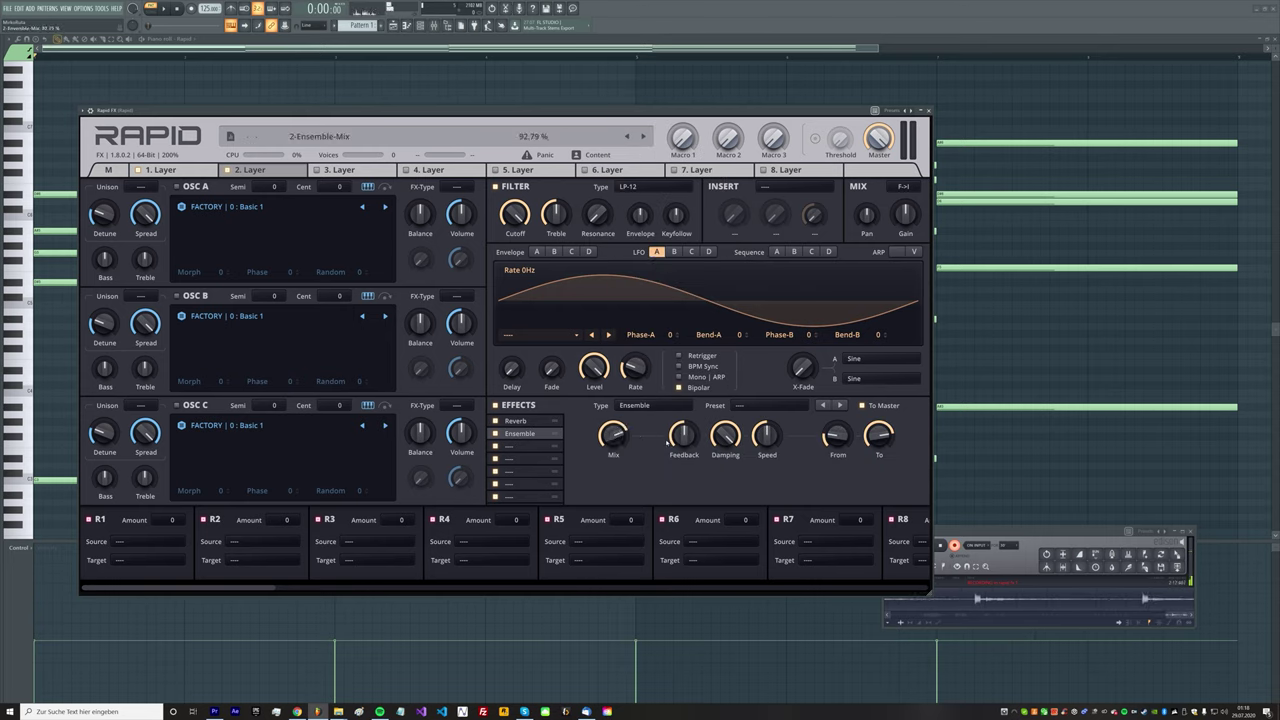
left_click_drag(684, 435, 684, 427)
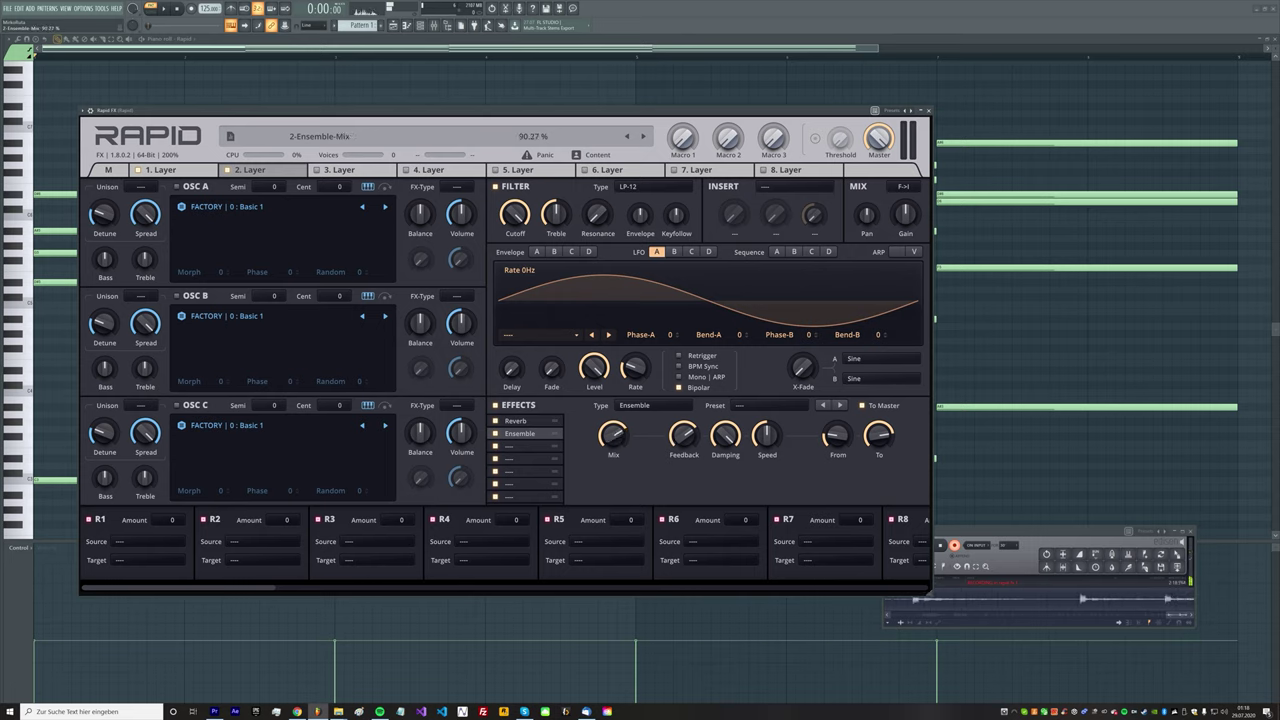
Set the Send effect on layer 1 to feed layer 3 at +87.20%
left_click(536, 449)
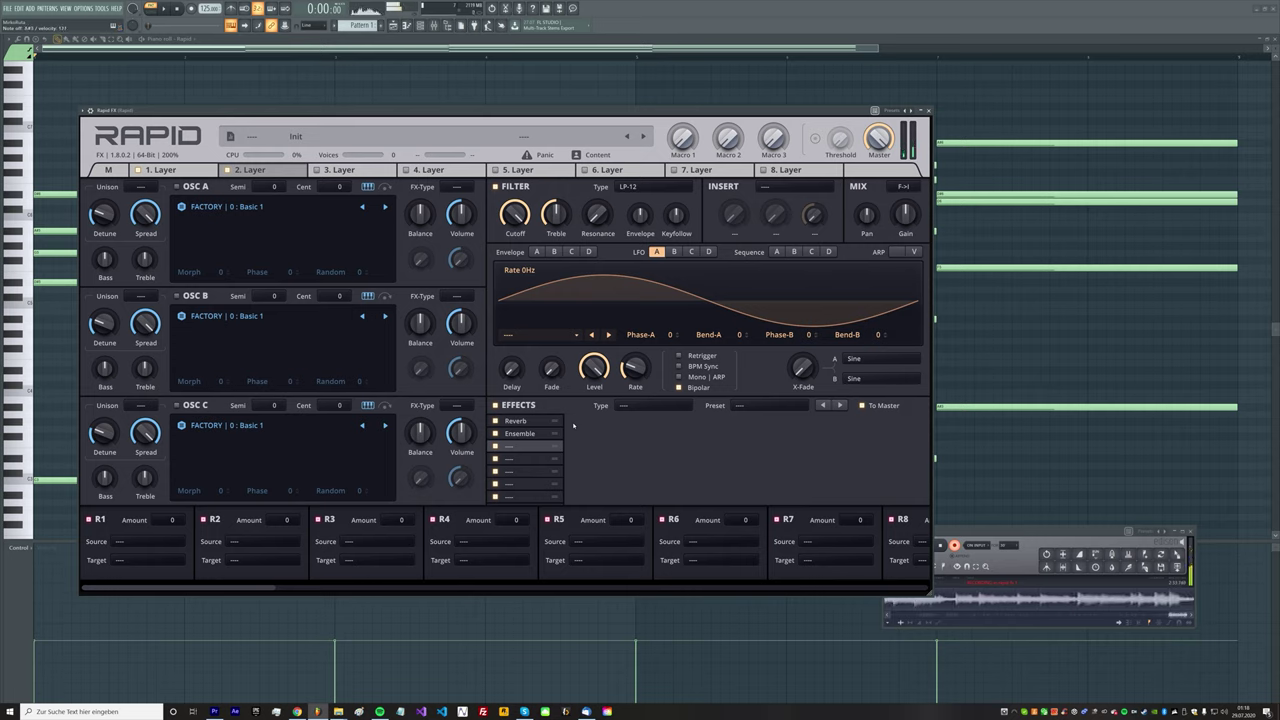
left_click(180, 171)
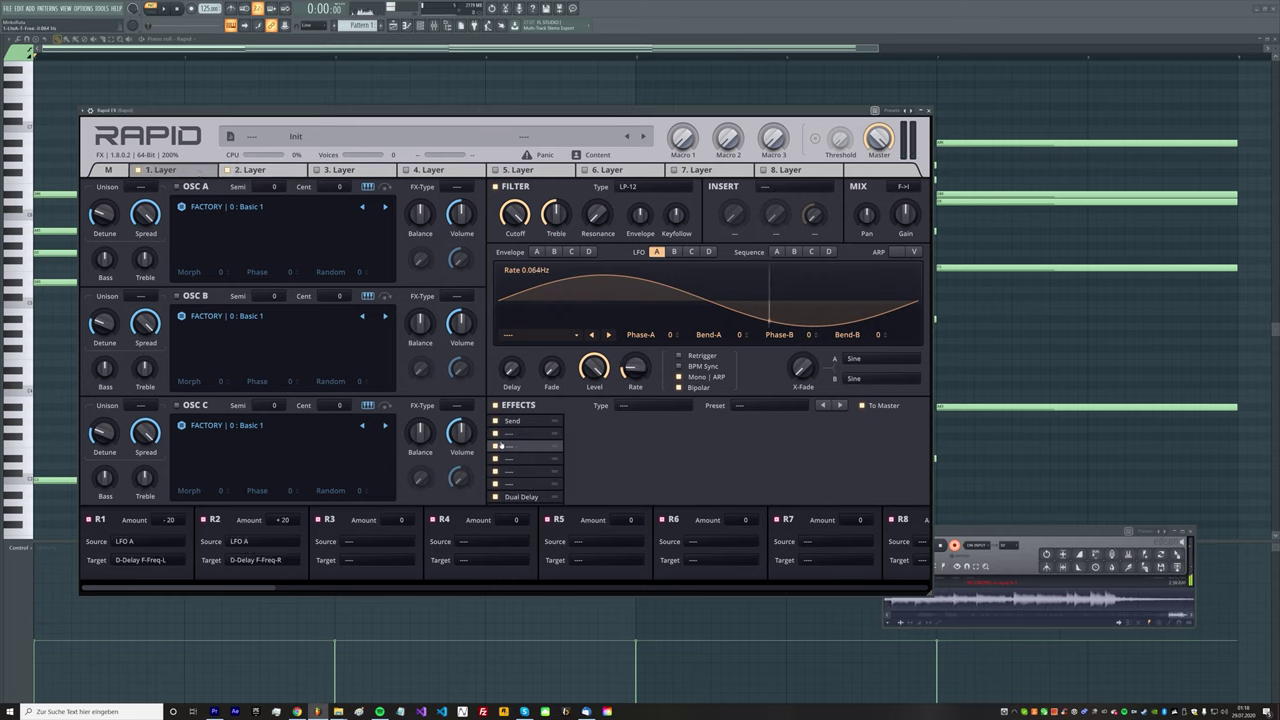
left_click(520, 422)
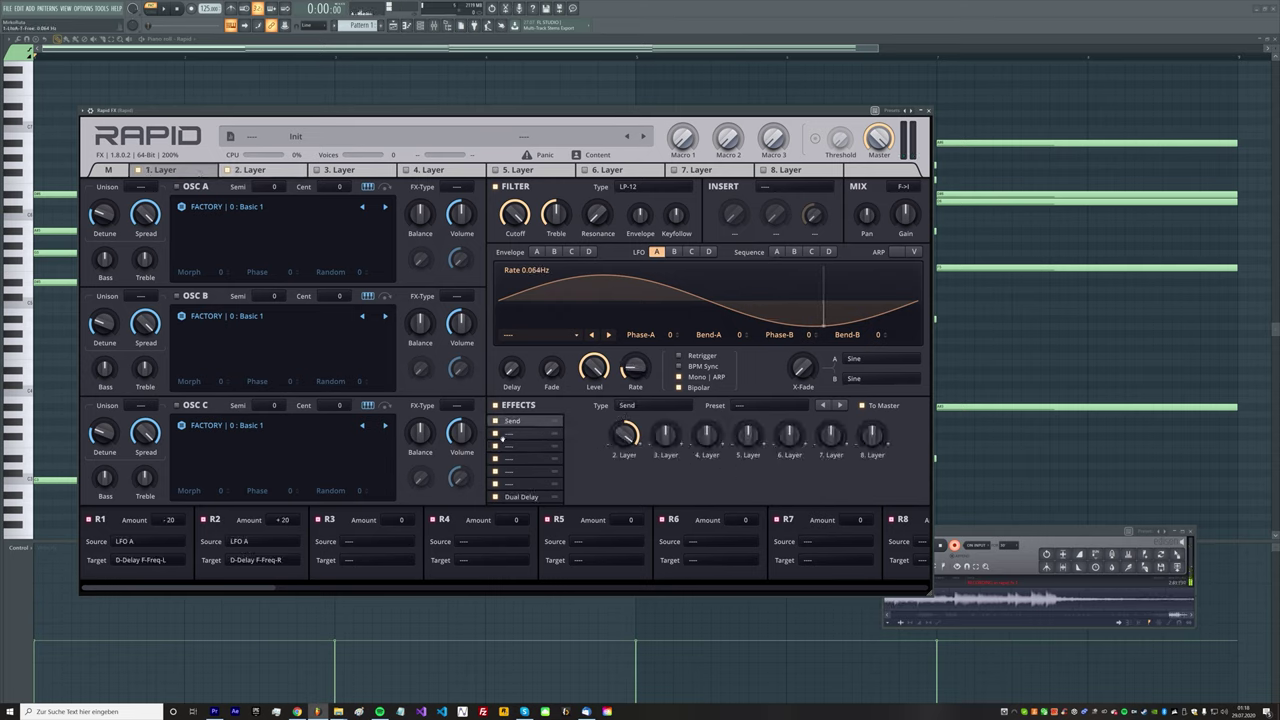
scroll(665, 437, "up", 10)
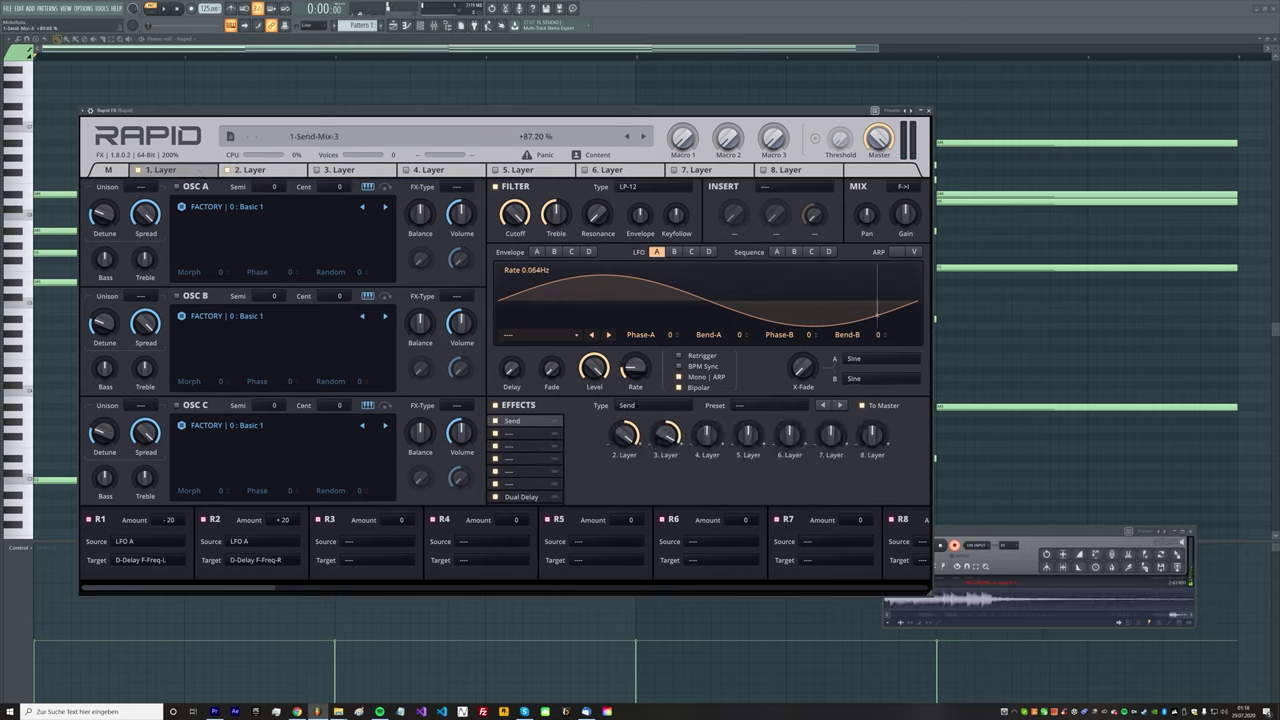
Add a Glitch effect in the first effect slot of layer 3
left_click(338, 170)
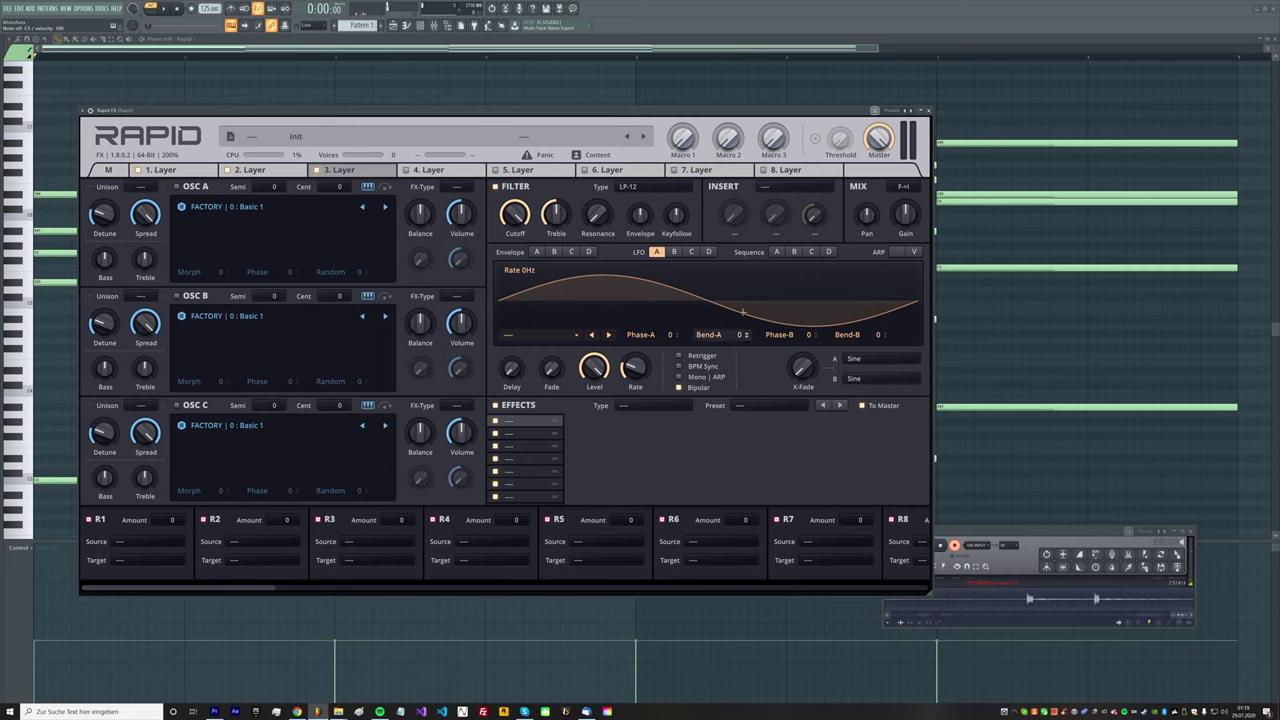
left_click(680, 404)
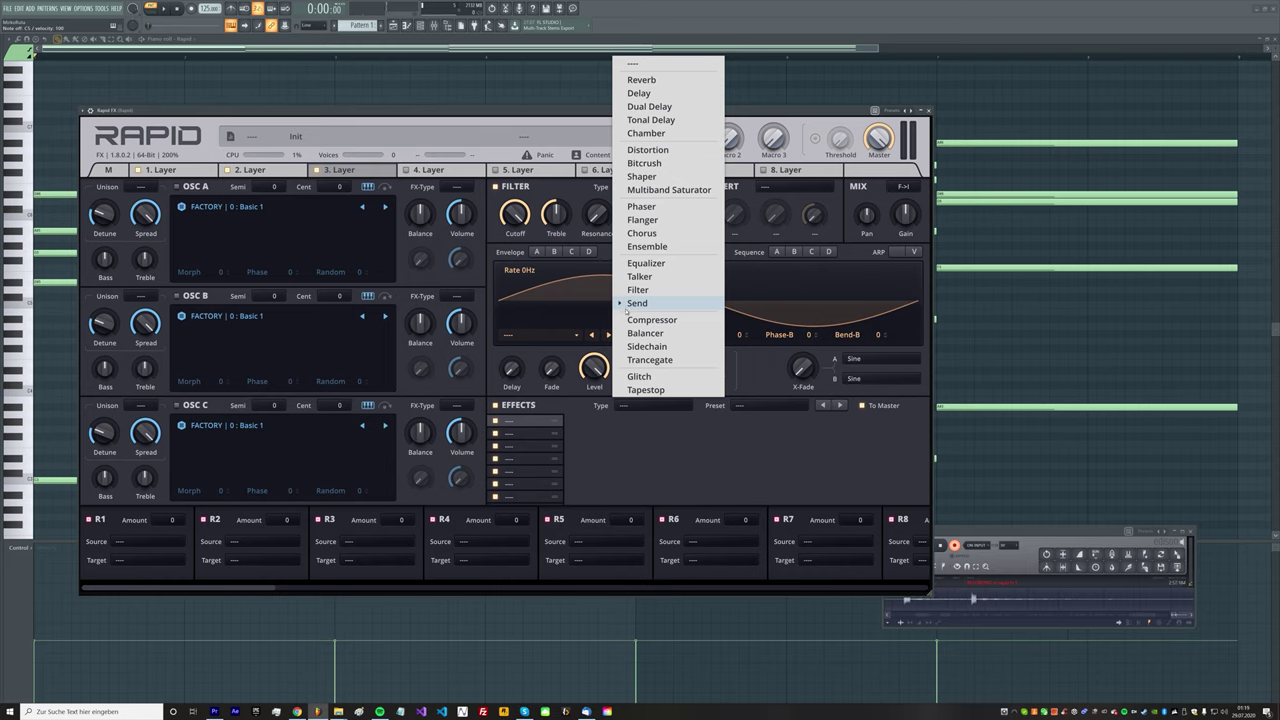
left_click(639, 376)
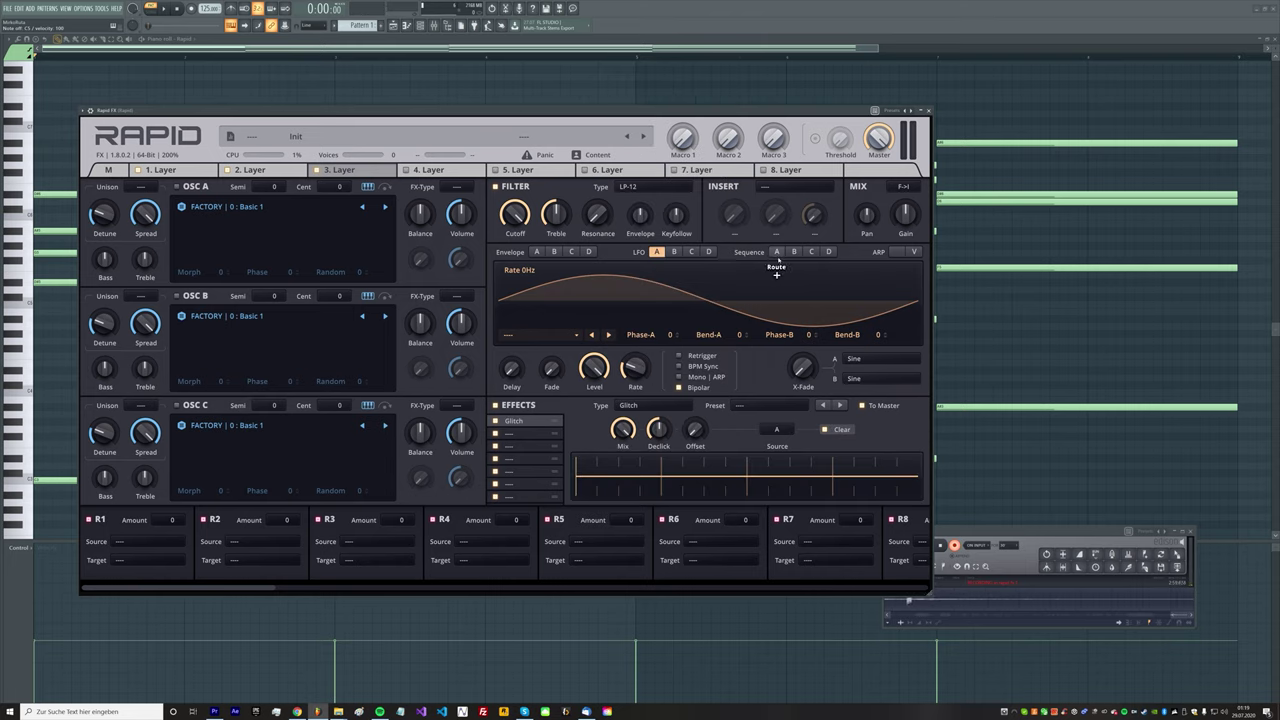
Set the length of layer 3's Sequence A to 2
left_click(777, 252)
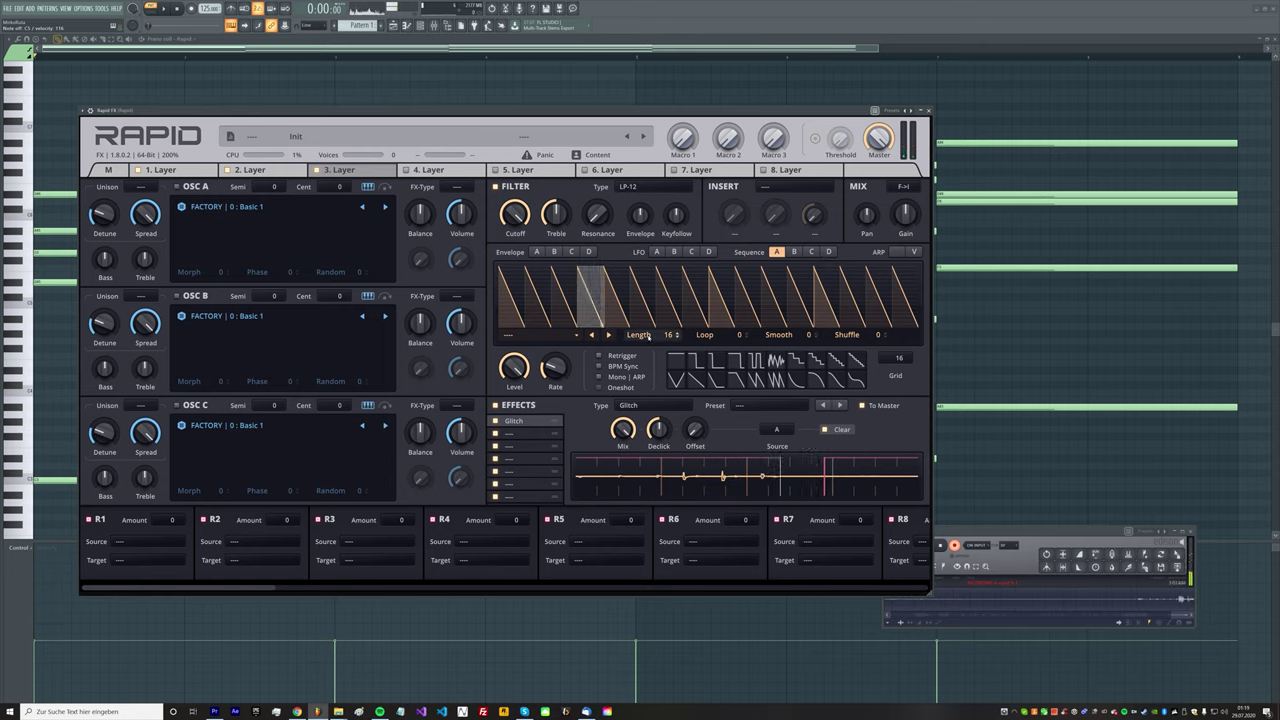
left_click_drag(648, 337, 648, 374)
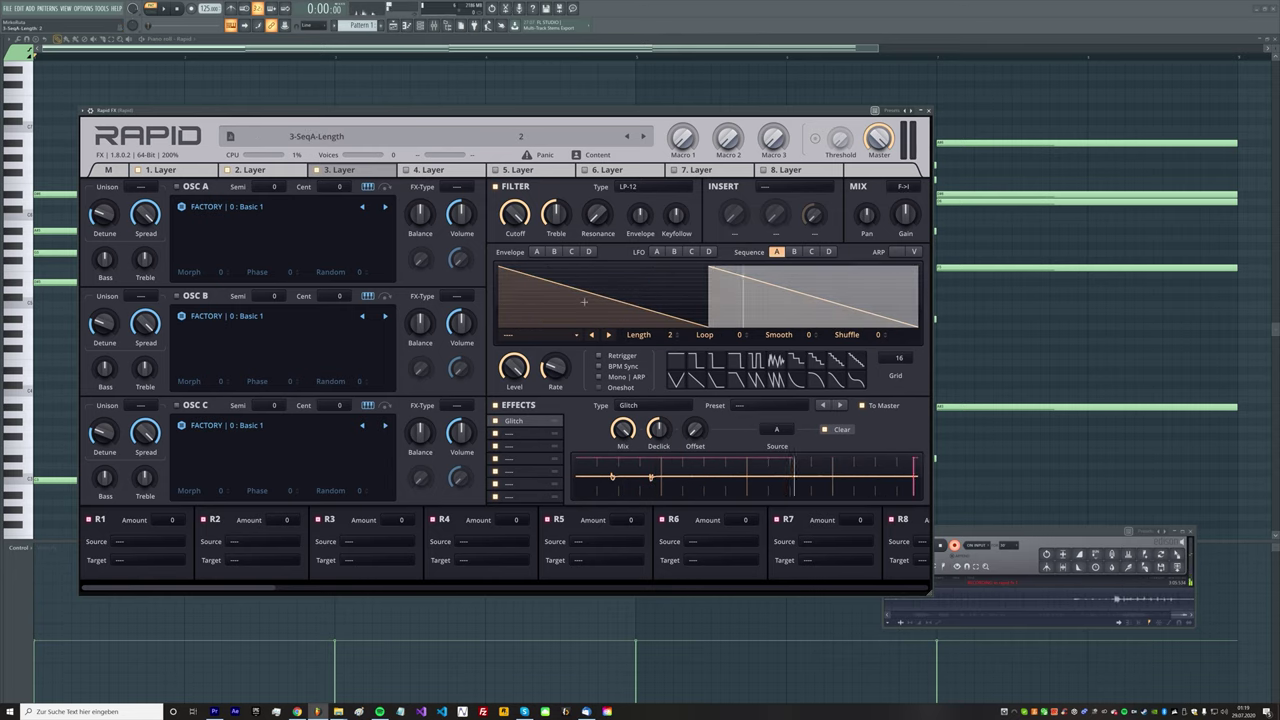
Flatten both steps of layer 3's Sequence A into shallow ramps close to zero level
left_click_drag(584, 301, 584, 326)
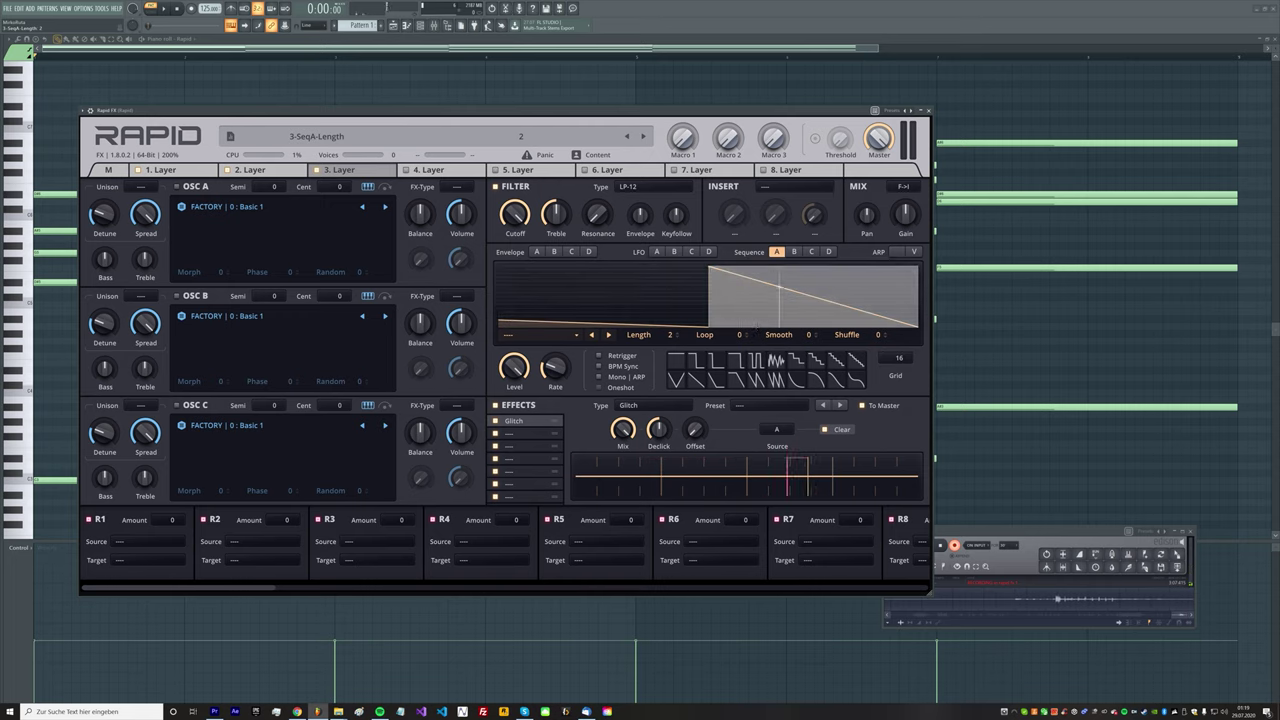
left_click(756, 327)
left_click(630, 329)
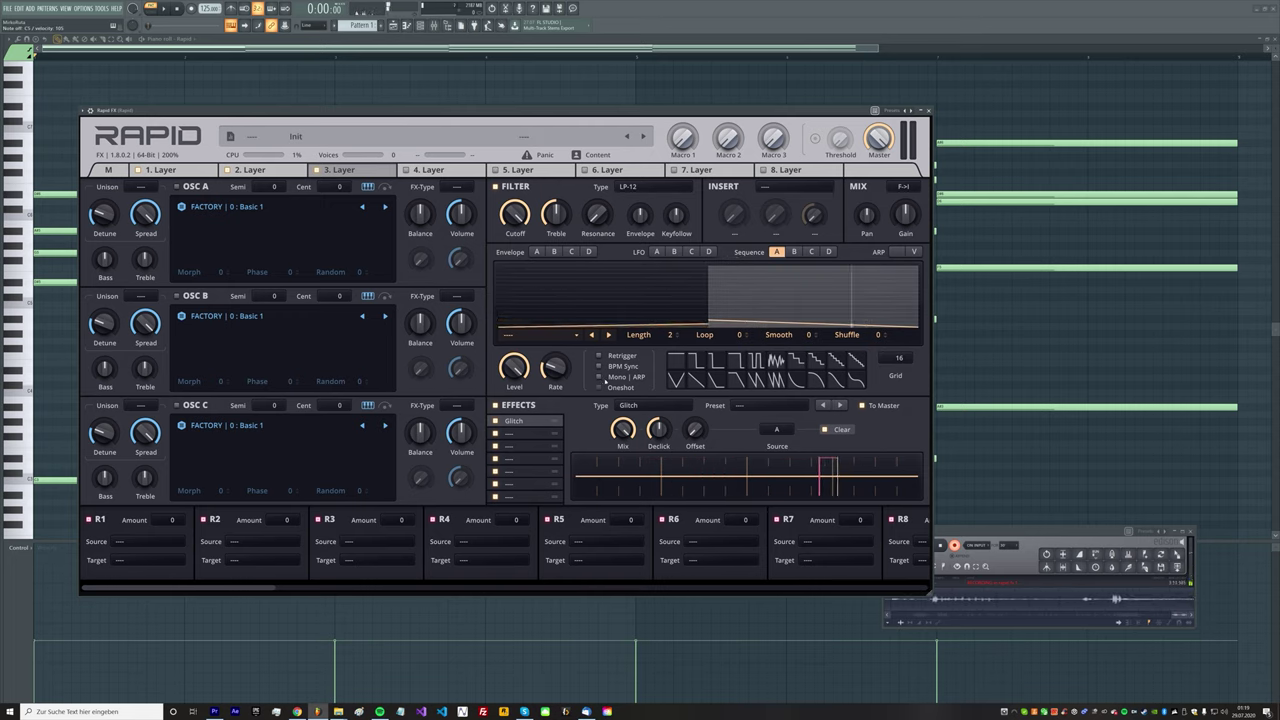
Sync layer 3's Sequence A to the tempo with BPM Sync and set its rate to 1/16
left_click(599, 366)
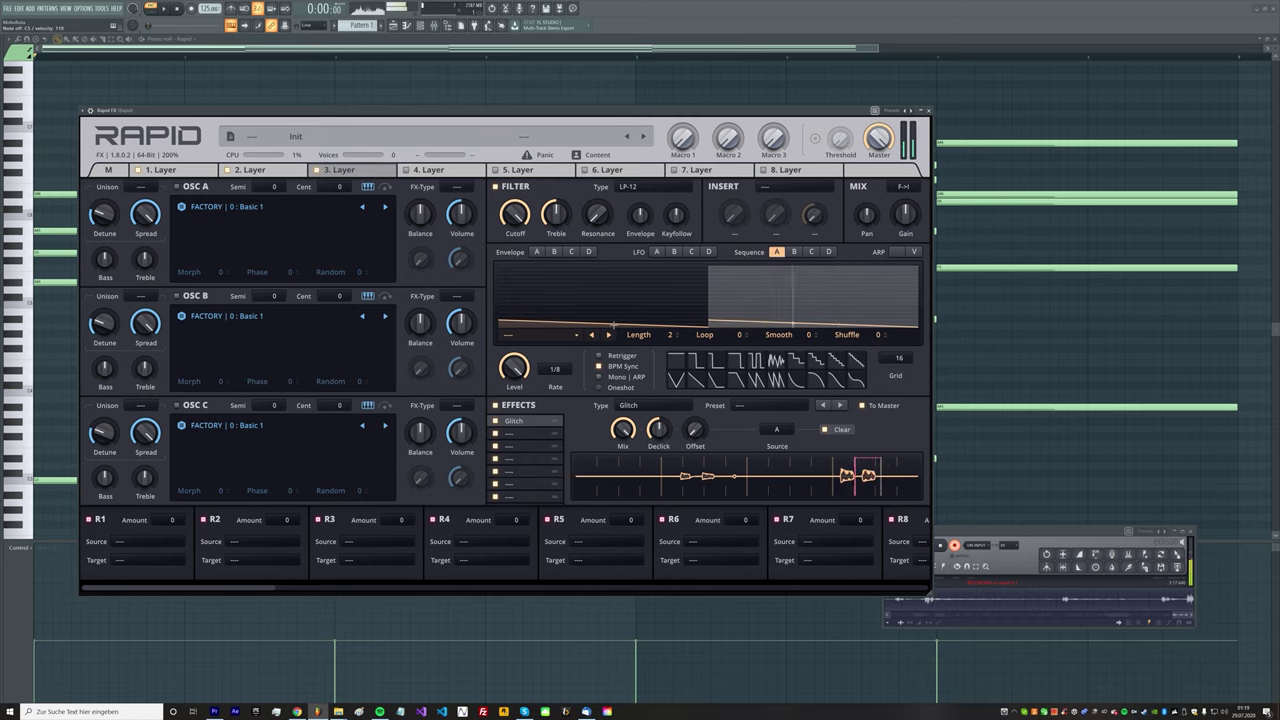
left_click(554, 369)
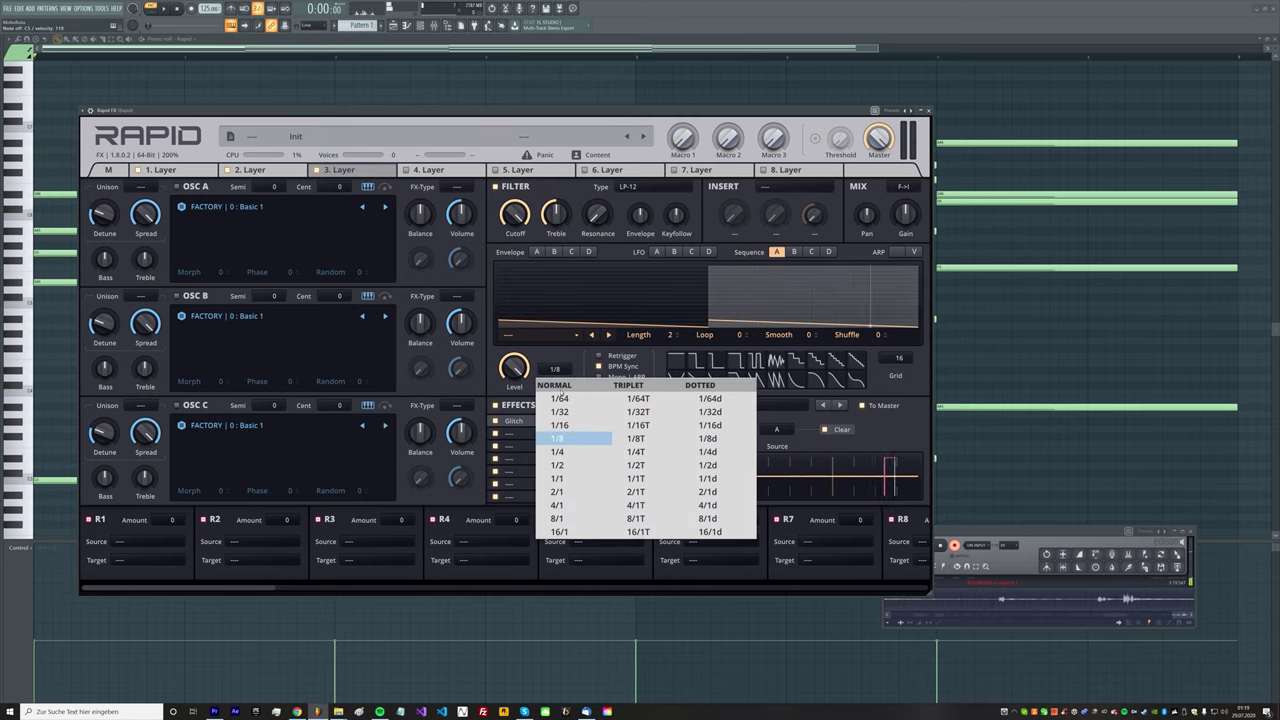
left_click(564, 420)
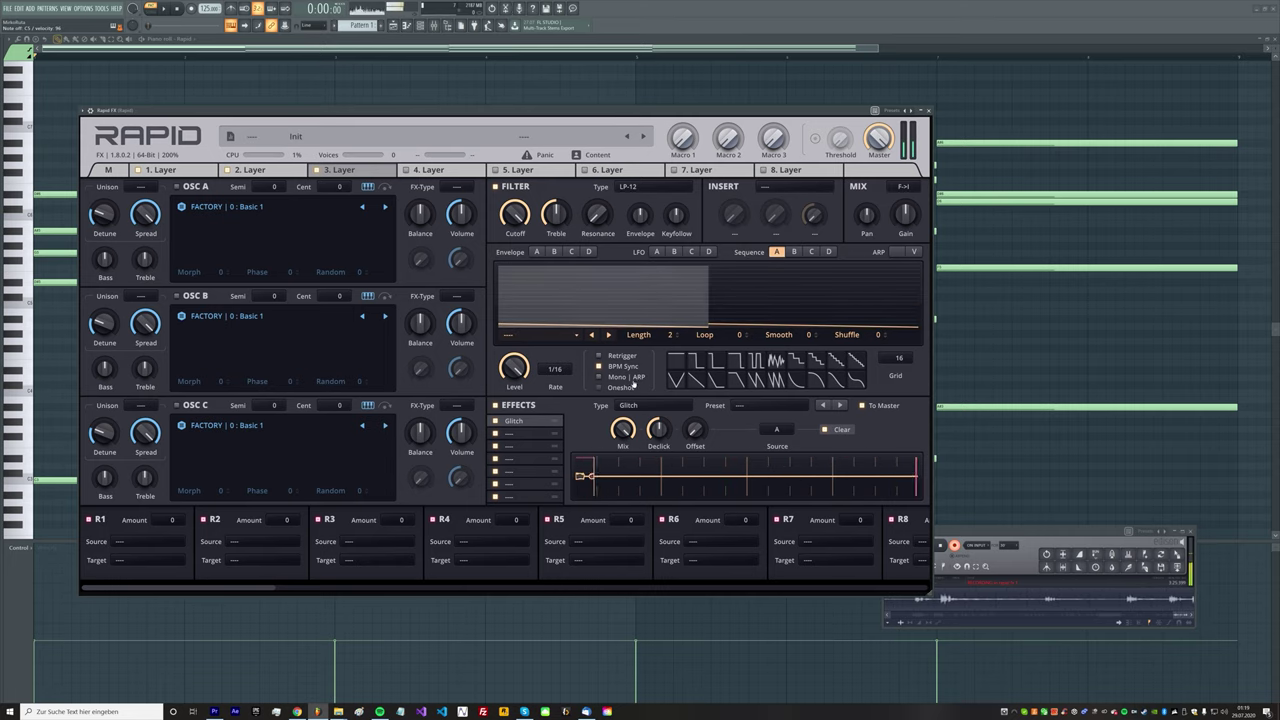
Add a Reverb effect after the Glitch on layer 3 and set its mix to 100%
left_click(547, 435)
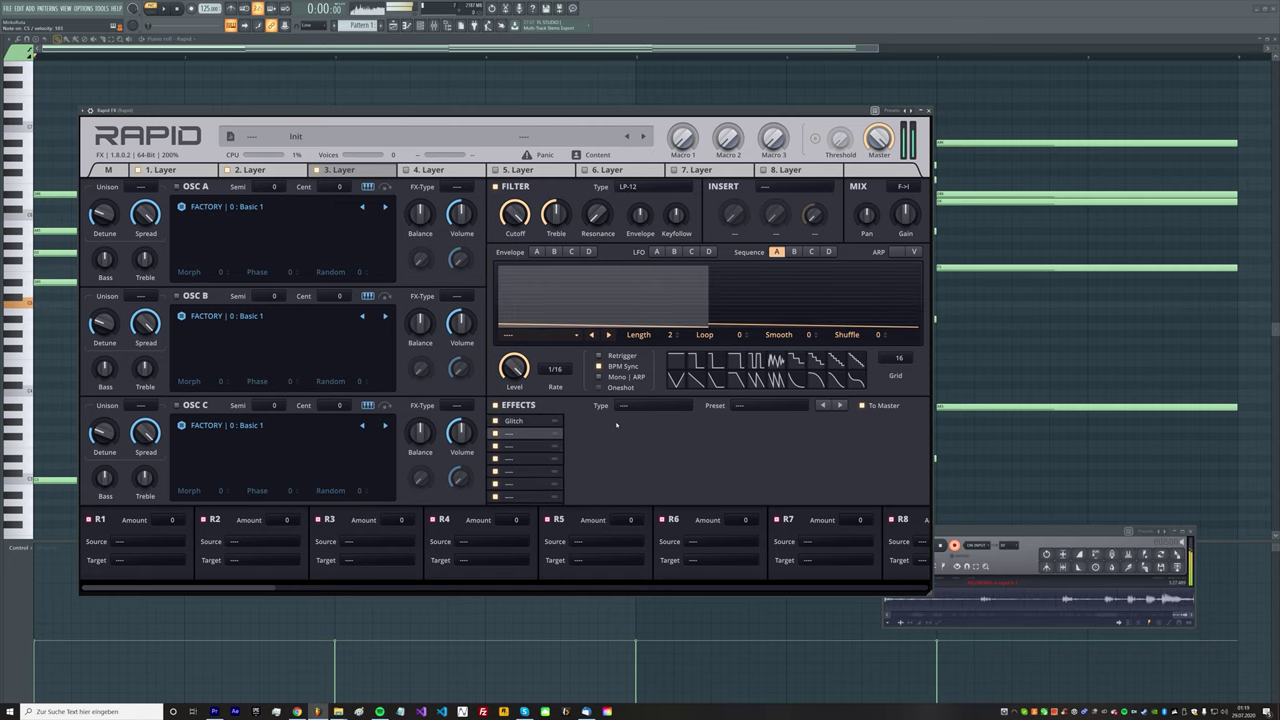
left_click(644, 406)
left_click(680, 80)
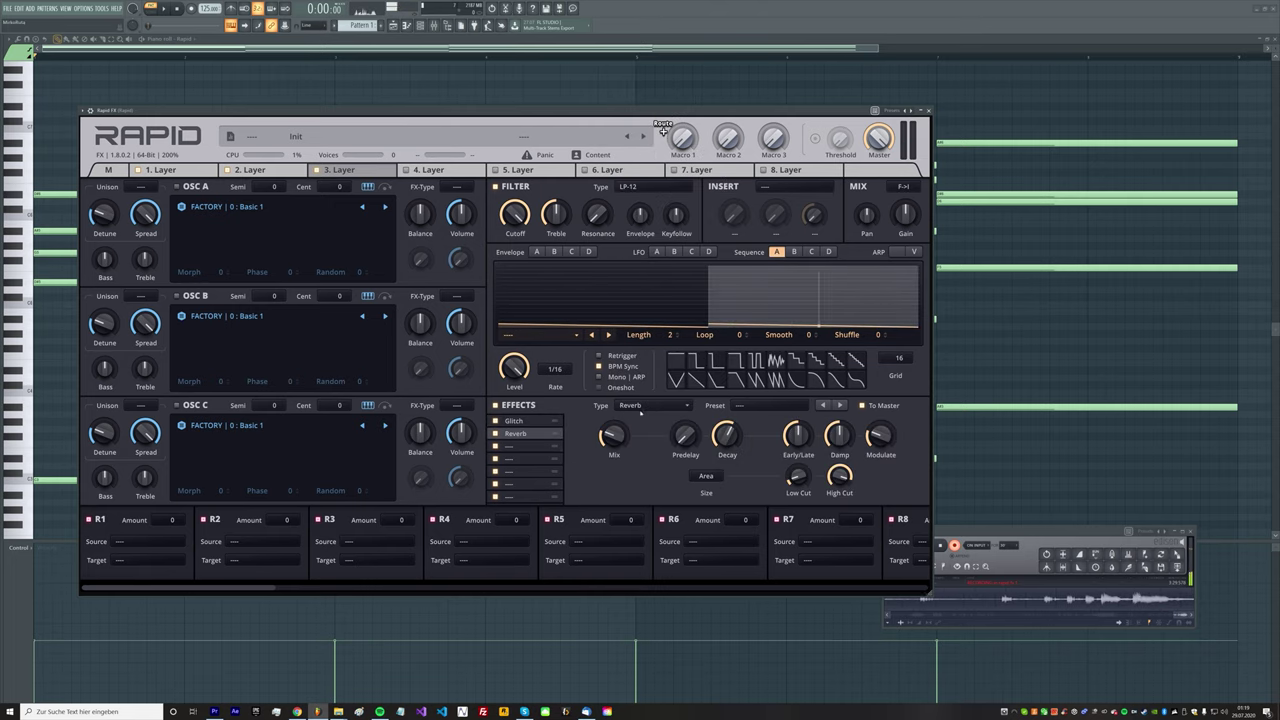
left_click_drag(614, 436, 614, 340)
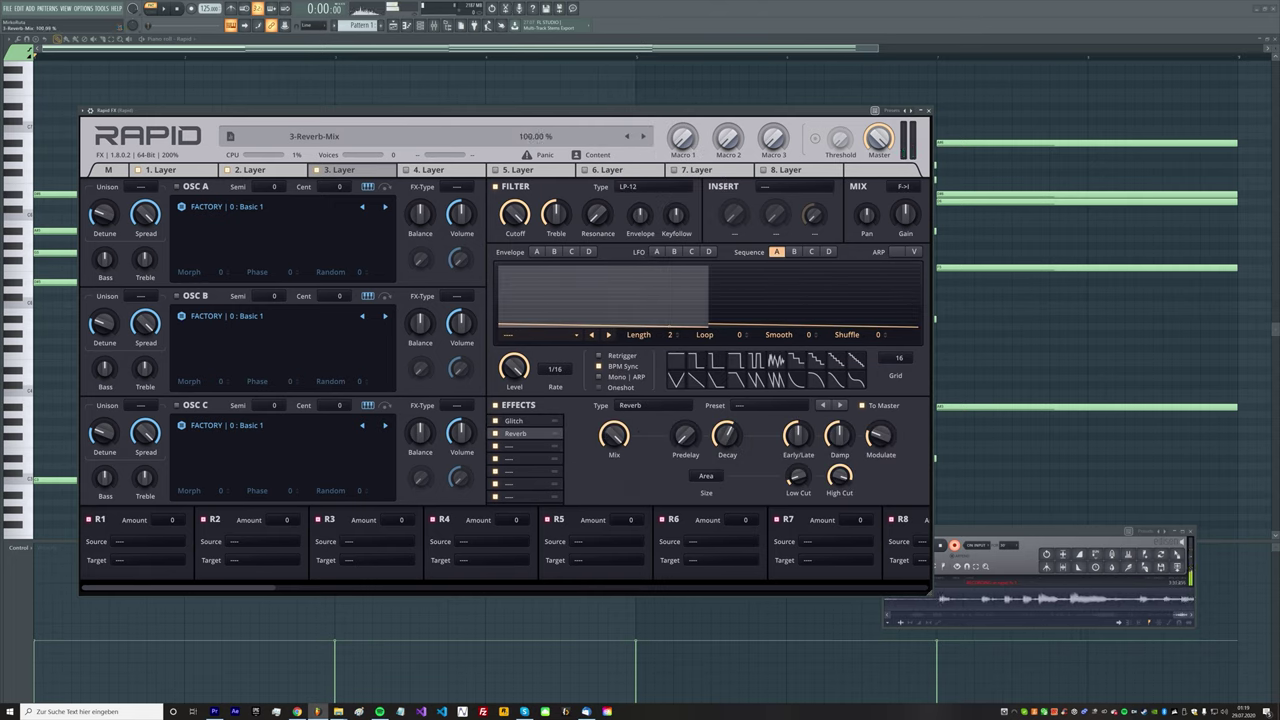
Set layer 3's reverb size to Space and its Early/Late balance to 12% early and 100% late
left_click(706, 476)
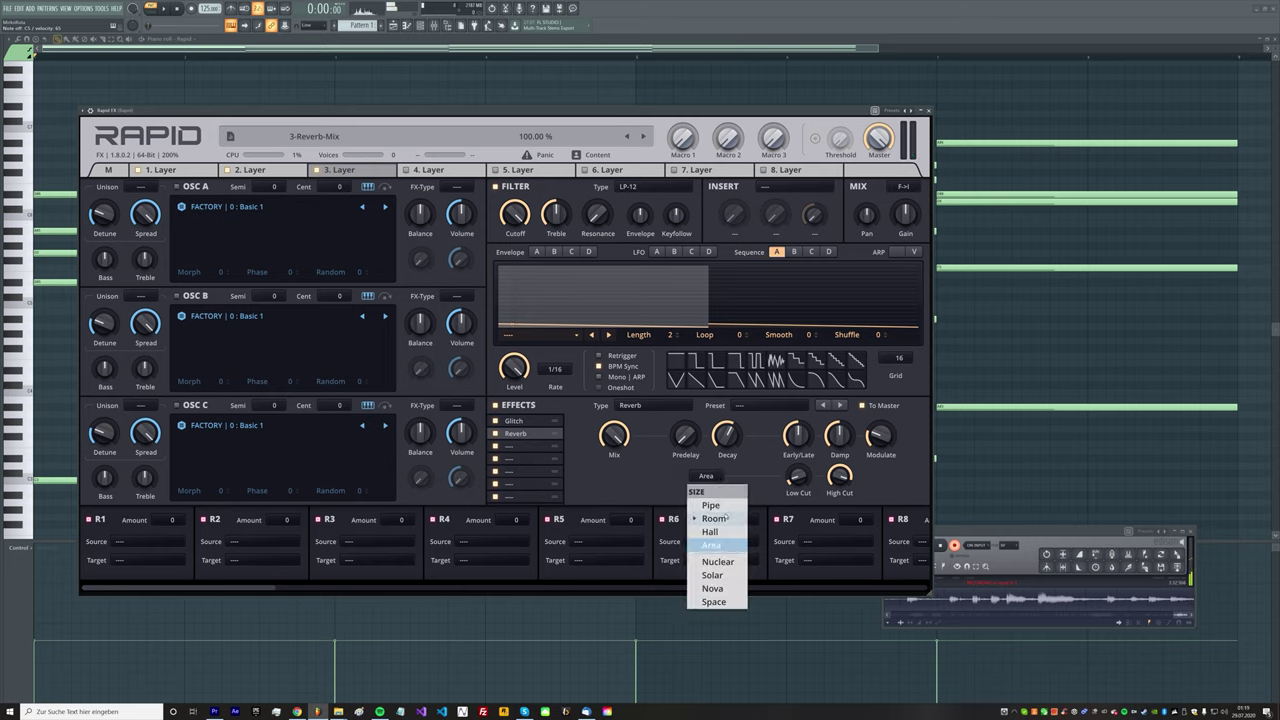
left_click(714, 601)
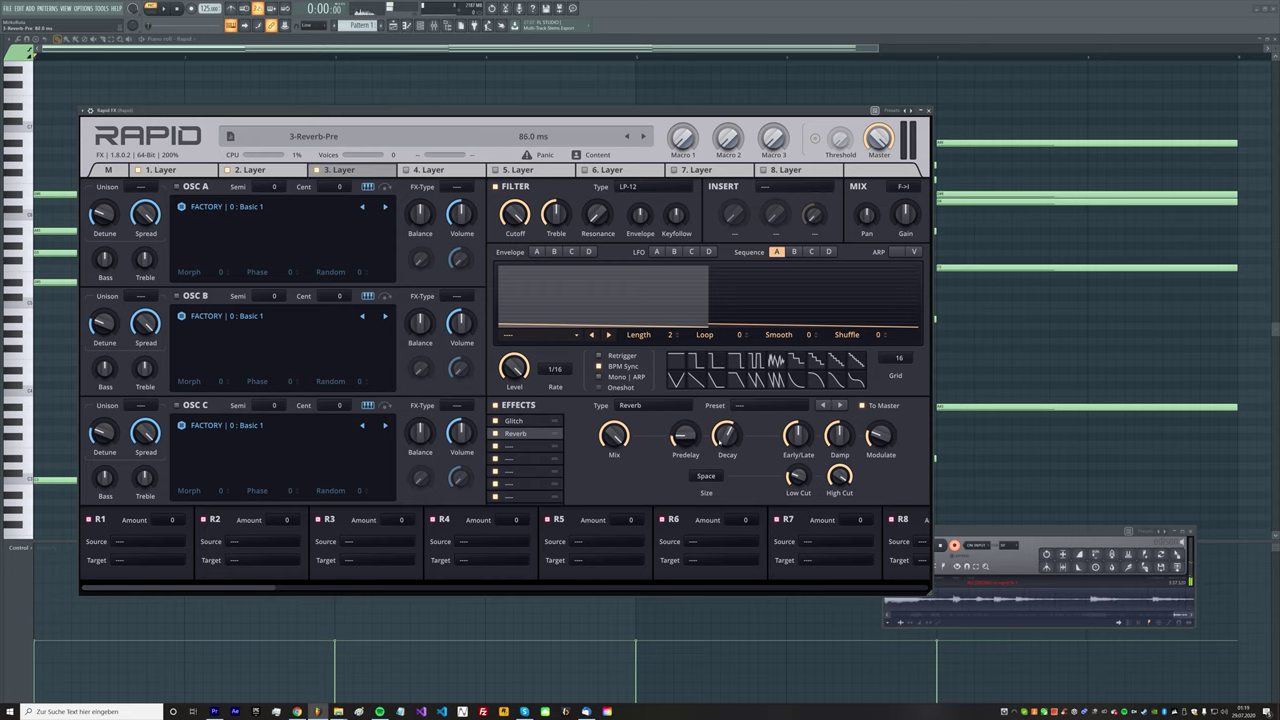
left_click_drag(798, 436, 799, 405)
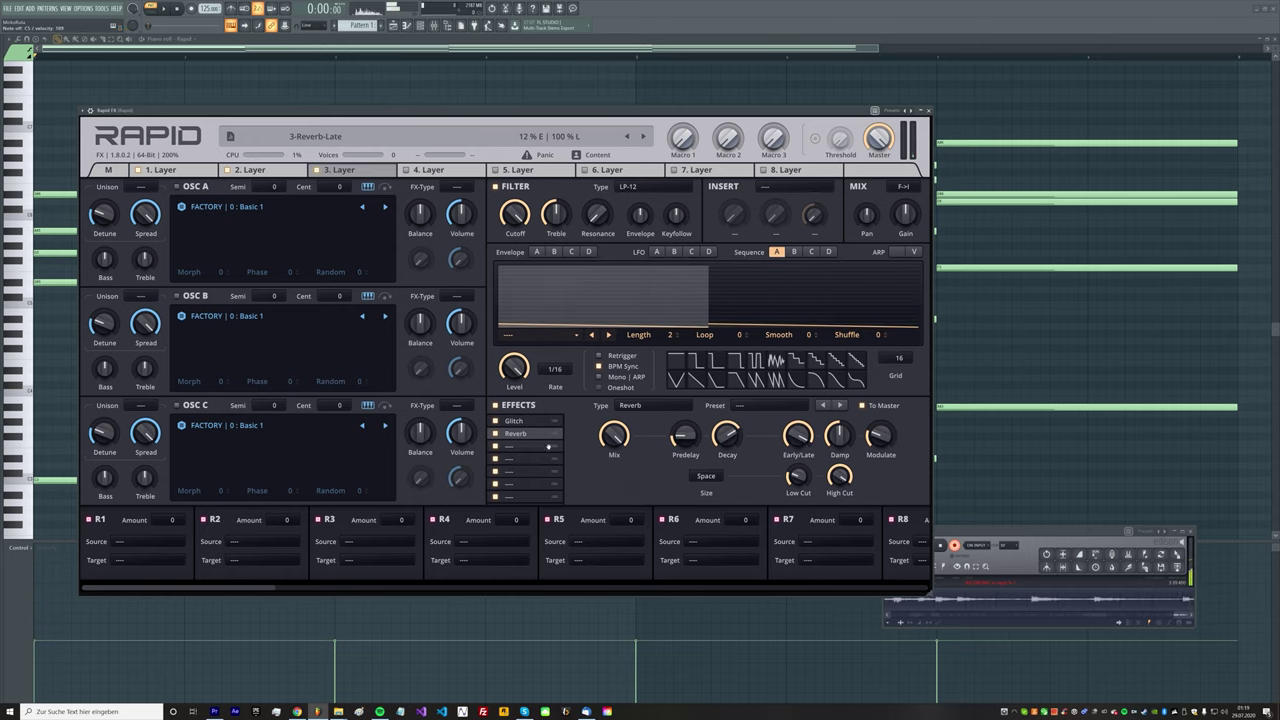
Add an Equalizer after layer 3's reverb with the Highpass preset and adjust the first band's frequency and Q
left_click(548, 446)
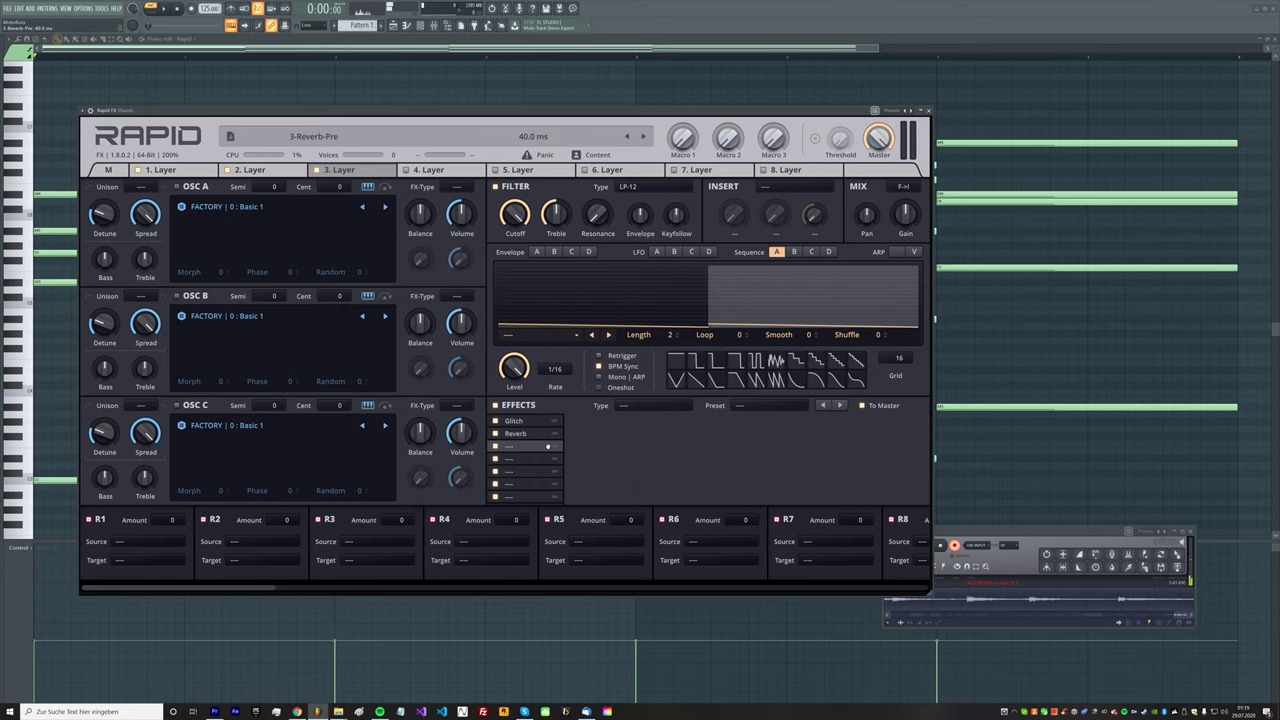
left_click(670, 410)
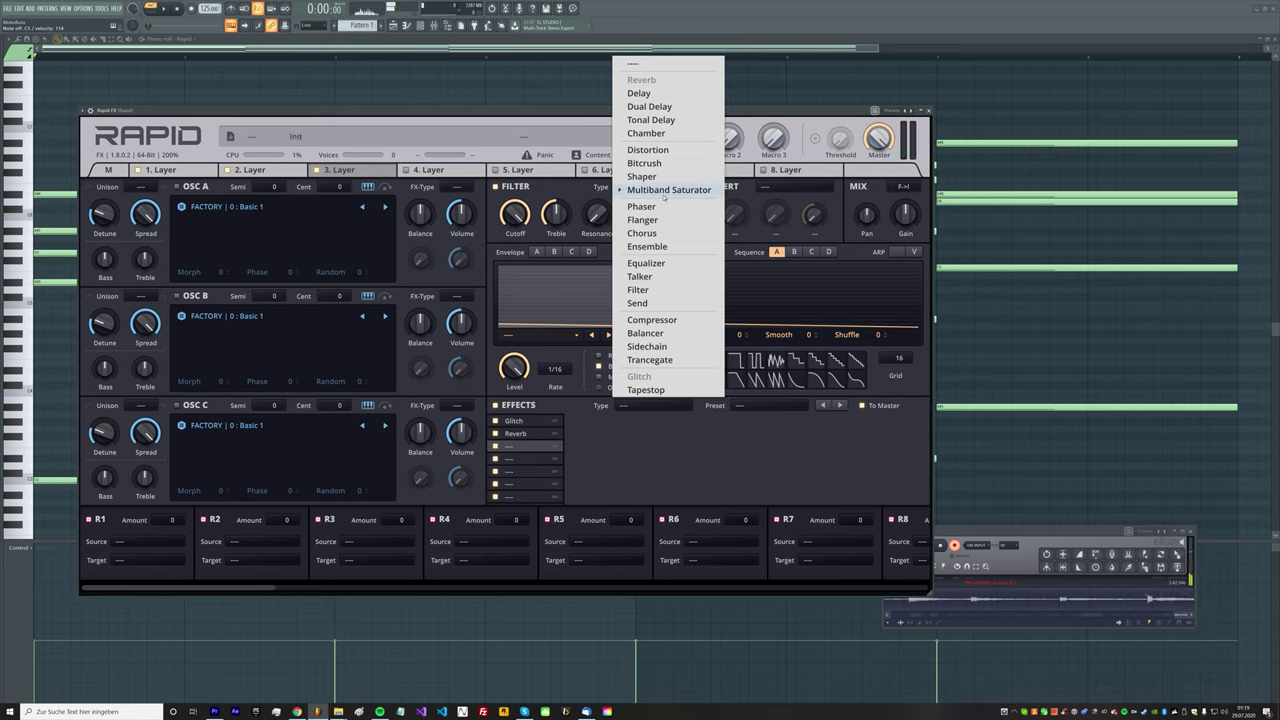
left_click(670, 264)
left_click(789, 407)
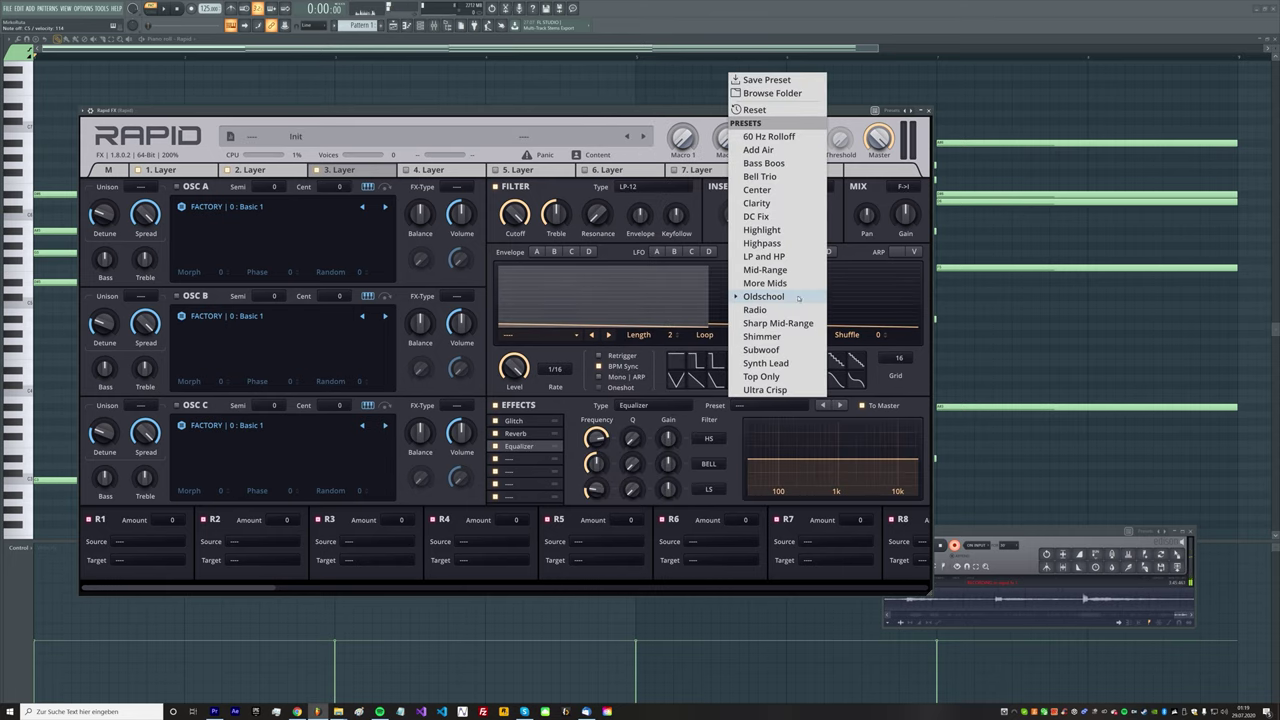
left_click(776, 243)
left_click_drag(631, 438, 601, 444)
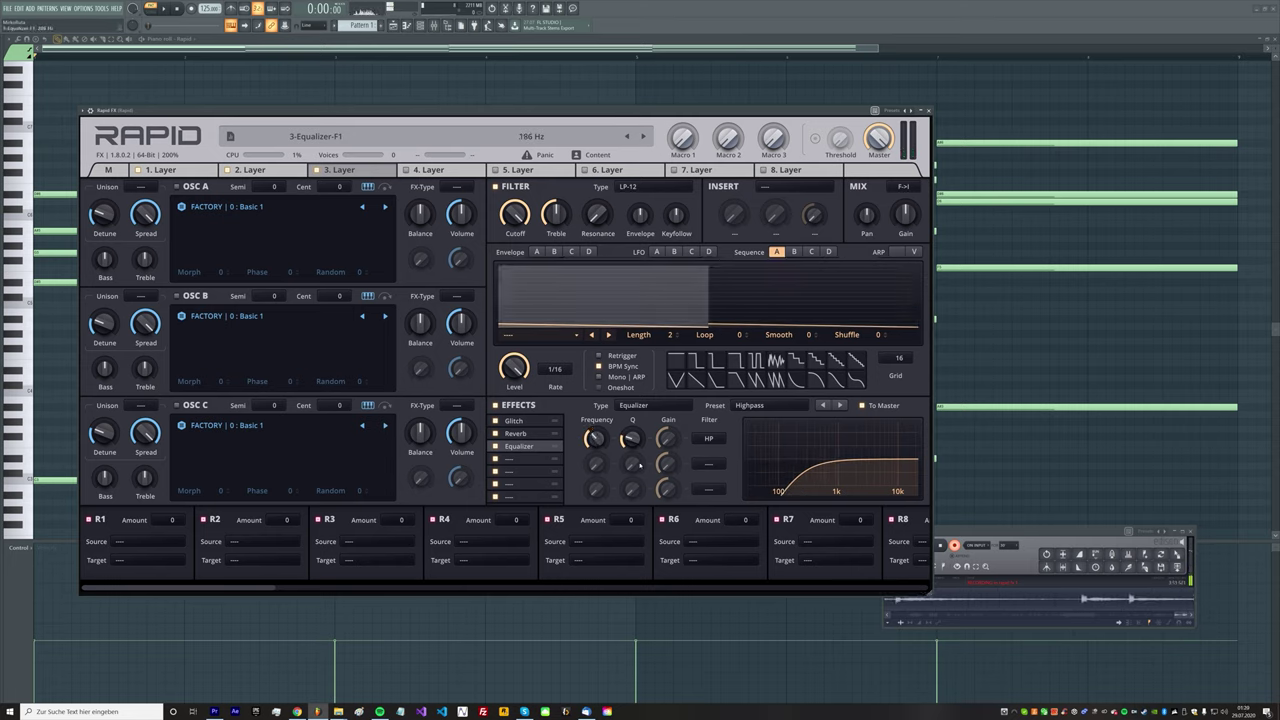
Make the equalizer's second band a High-Shelf, raise its frequency and cut its gain to soften the highs
left_click(709, 464)
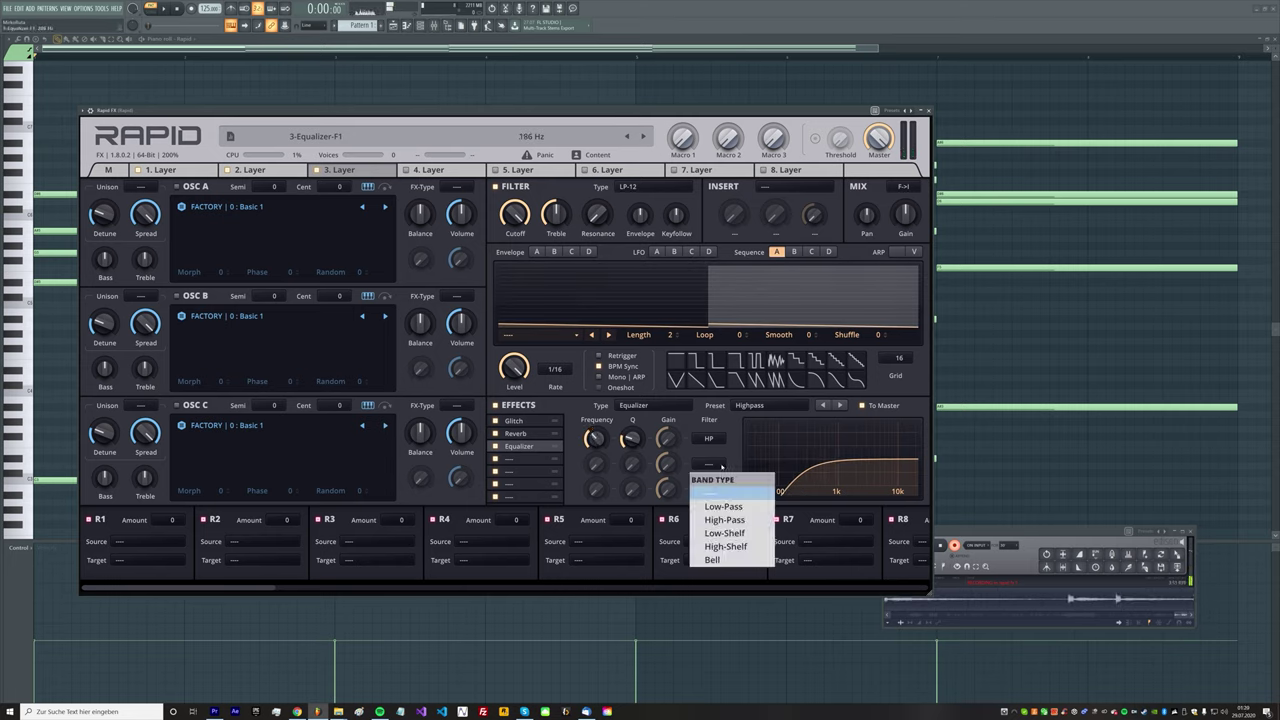
left_click(738, 547)
left_click_drag(594, 463, 594, 472)
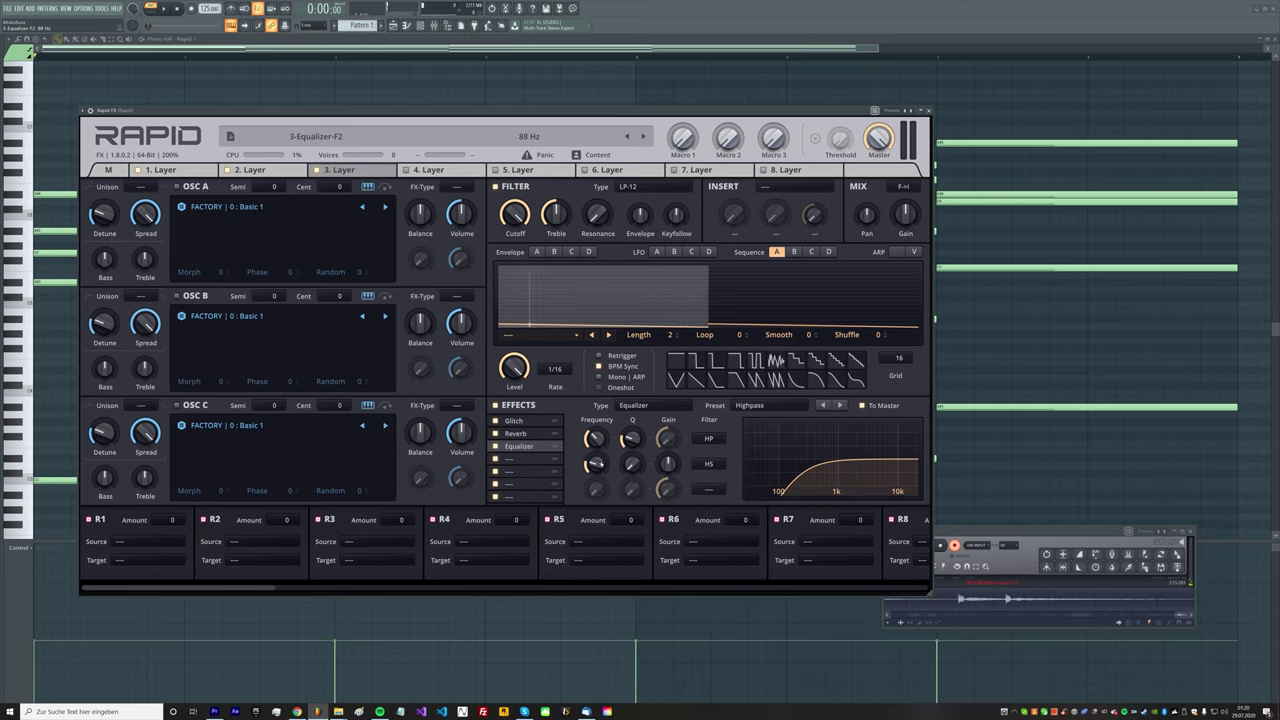
left_click_drag(670, 465, 670, 488)
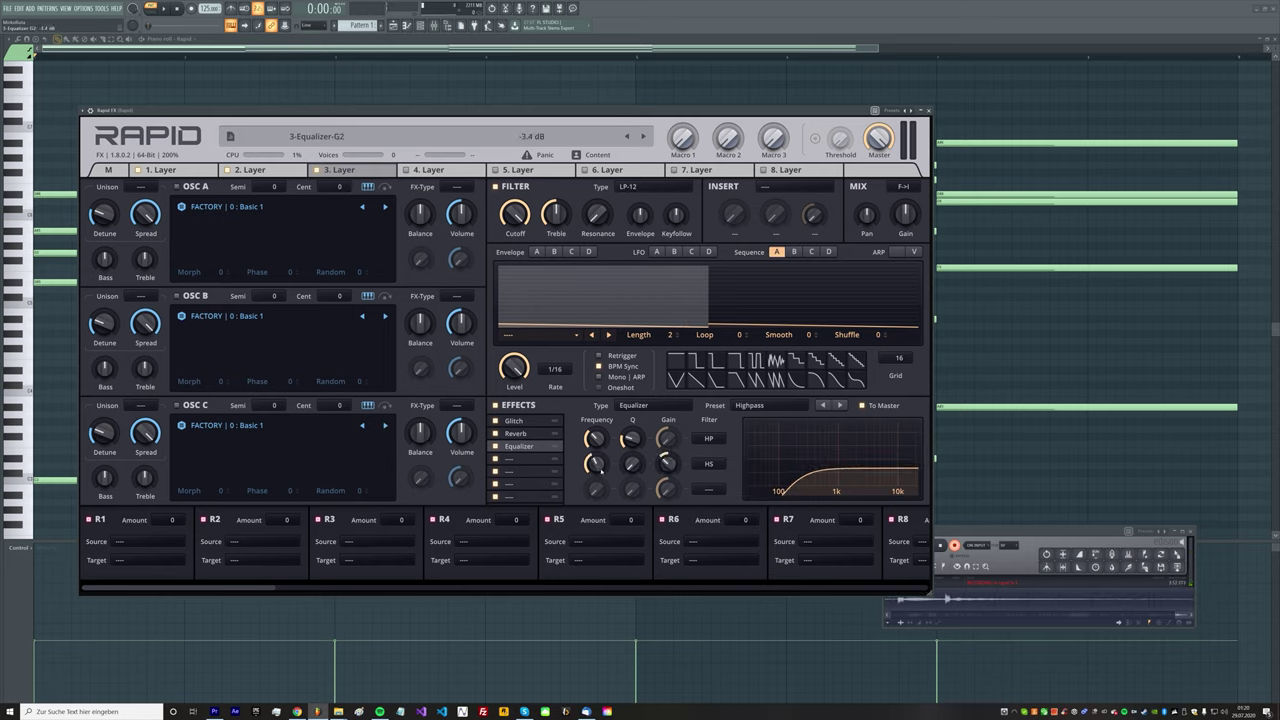
left_click_drag(595, 464, 595, 428)
left_click_drag(668, 464, 668, 470)
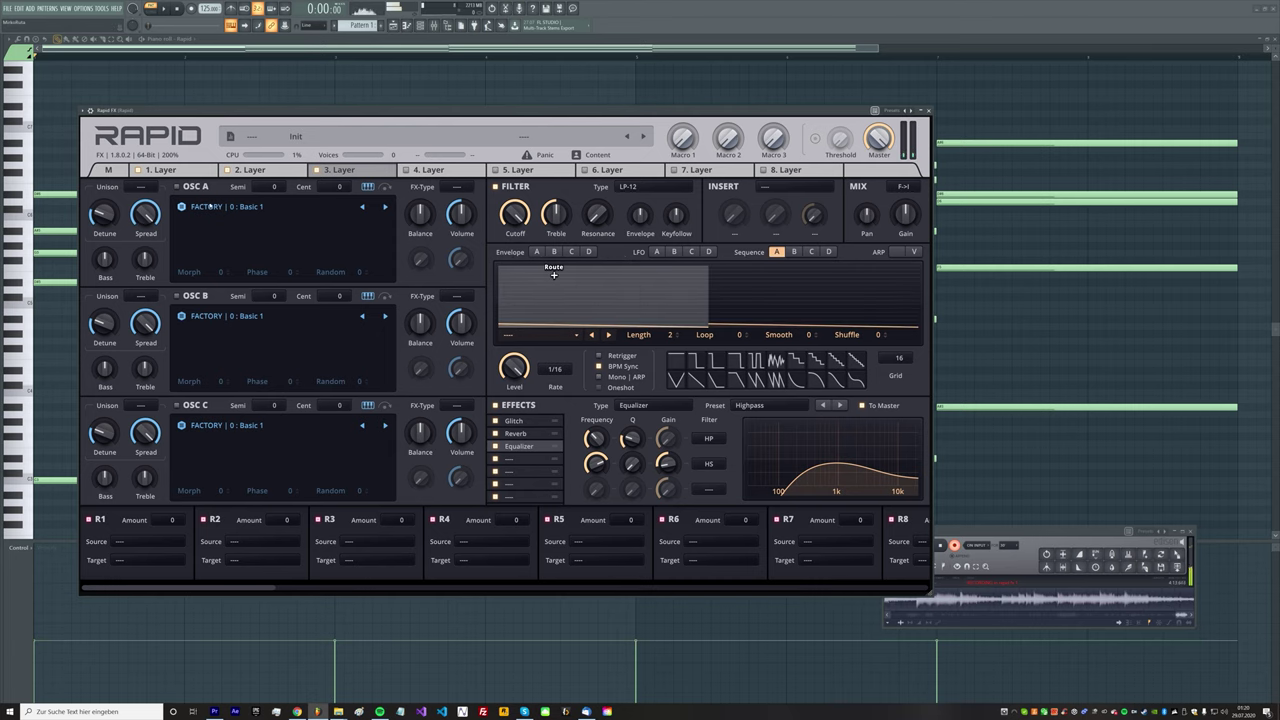
Set layer 1's Send to feed layer 4 at +100%, and switch on layer 4 with layers 2 and 3 off
left_click(165, 171)
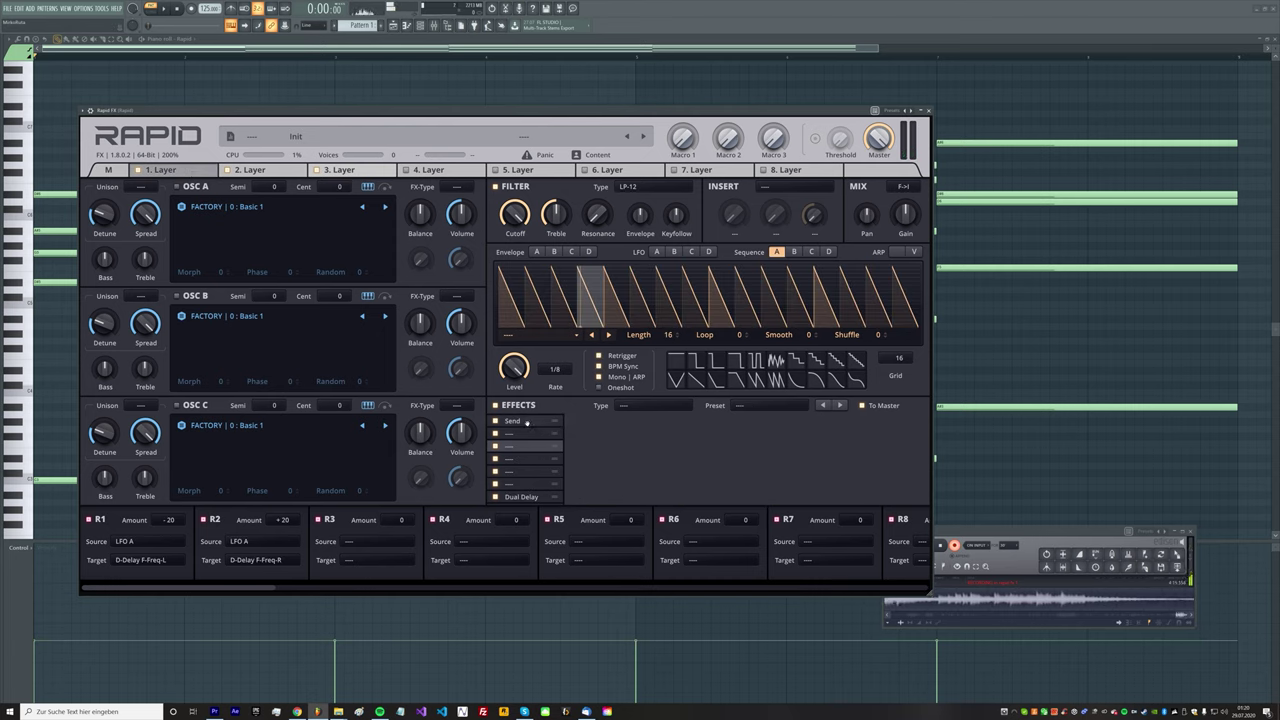
left_click(516, 421)
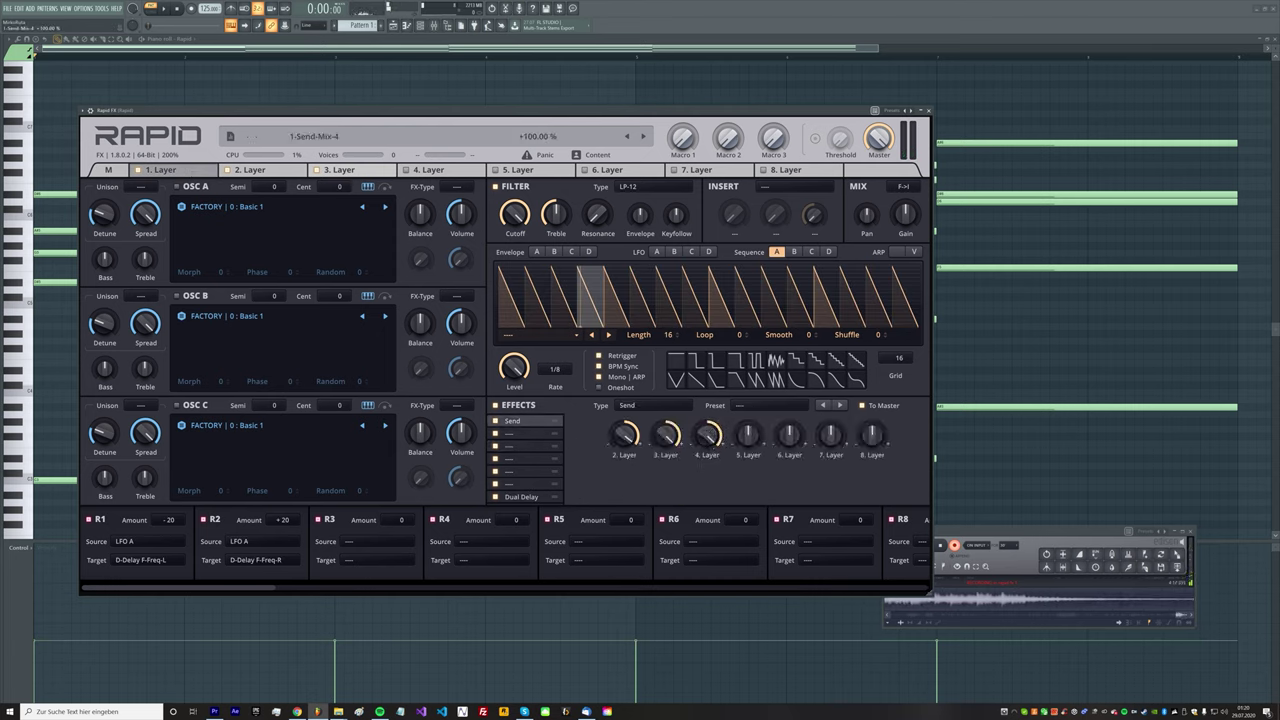
left_click(407, 172)
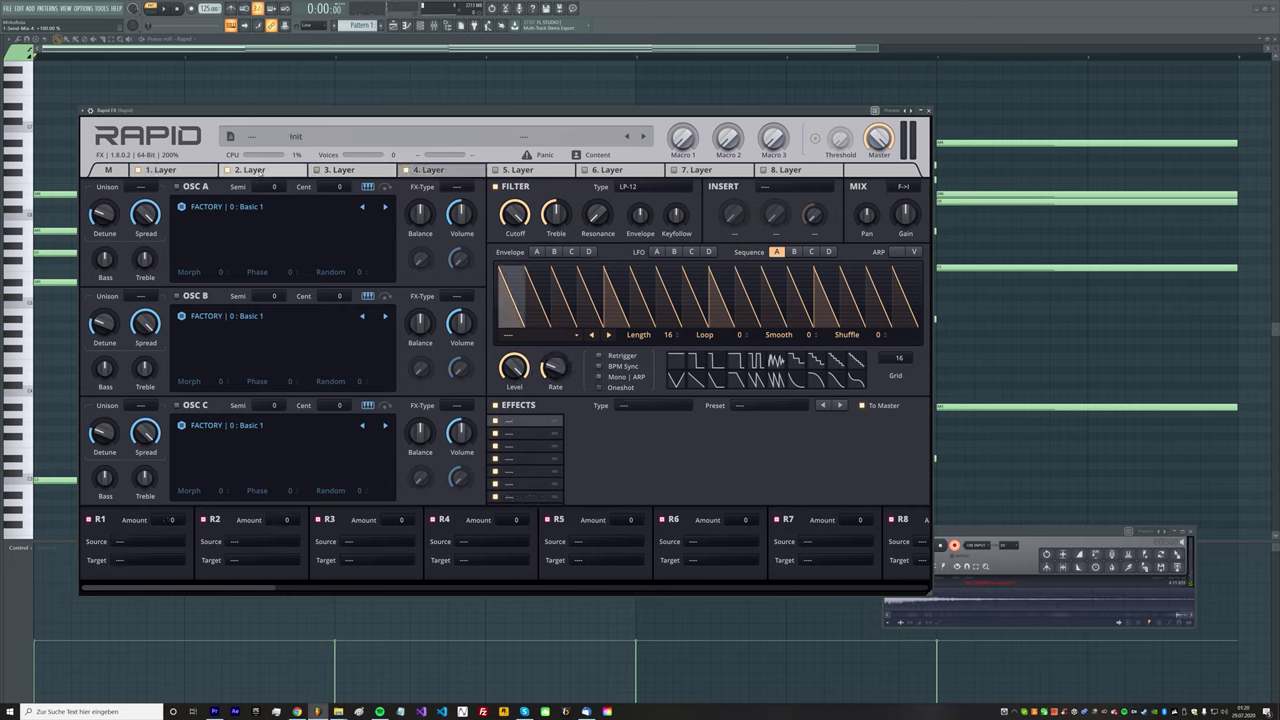
left_click(163, 170)
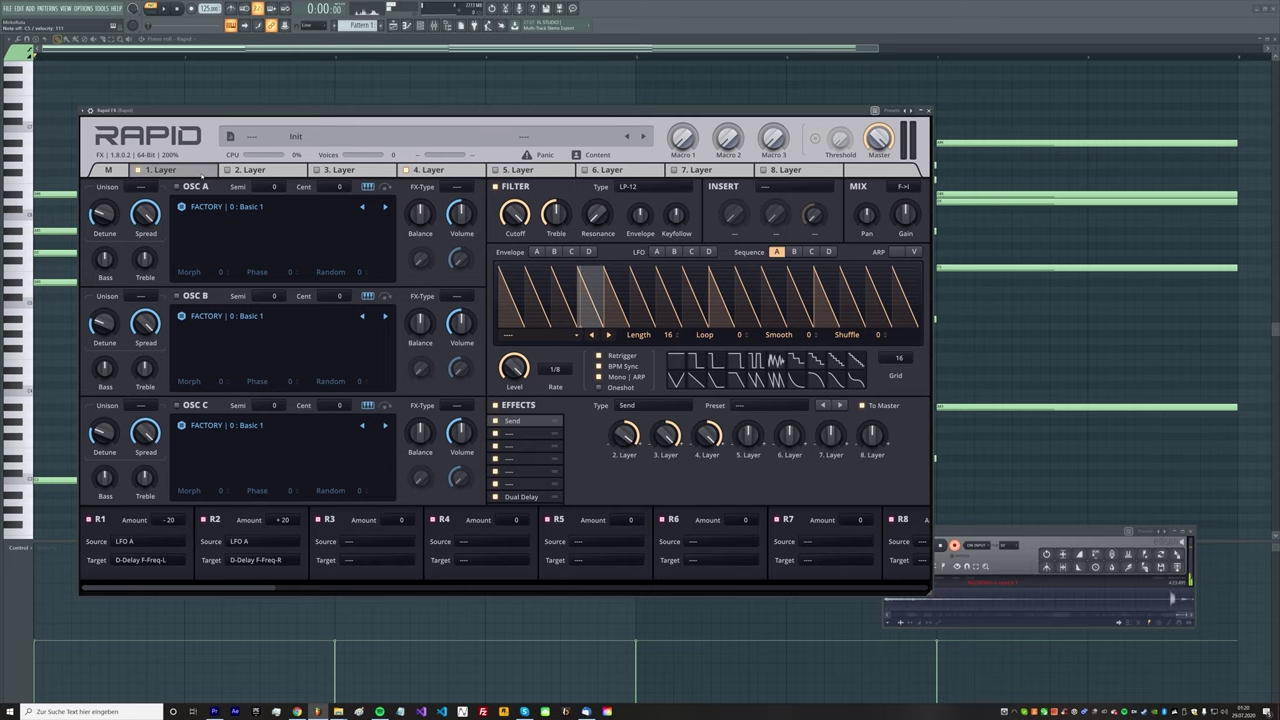
Add a Delay in the first effect slot of layer 4 with a 100% mix and a 1/2 time
left_click(435, 171)
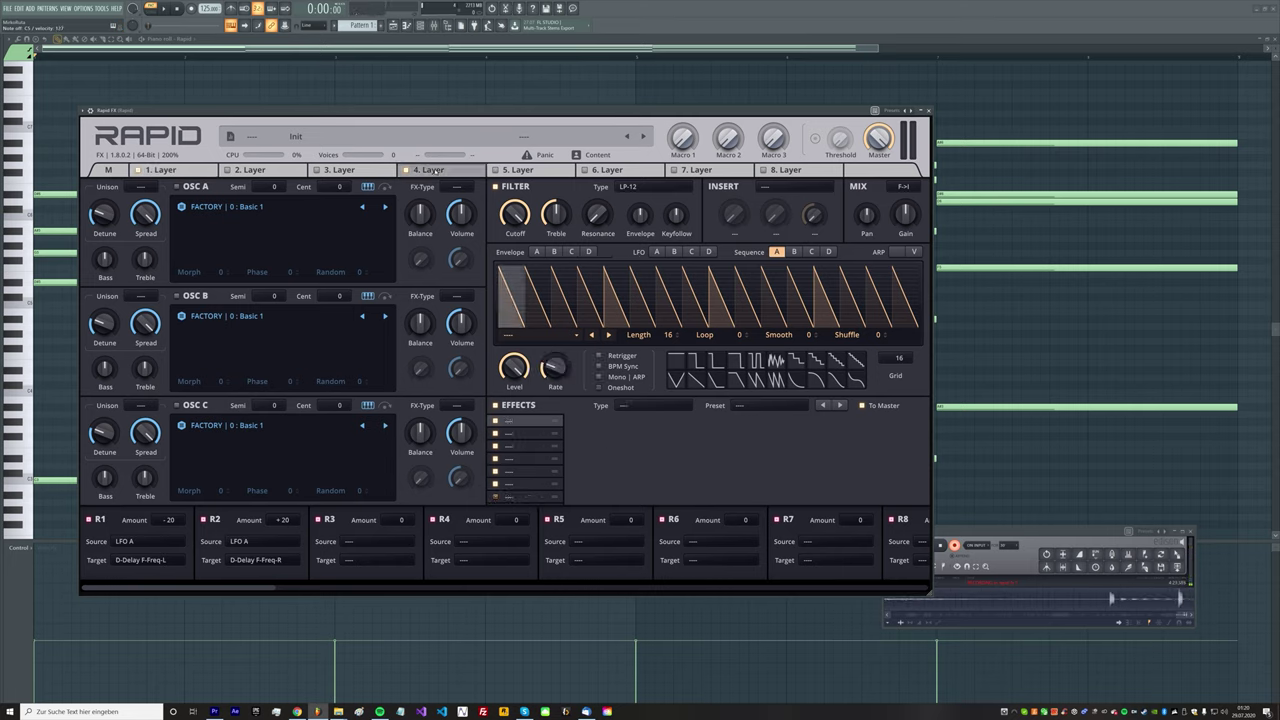
left_click(646, 408)
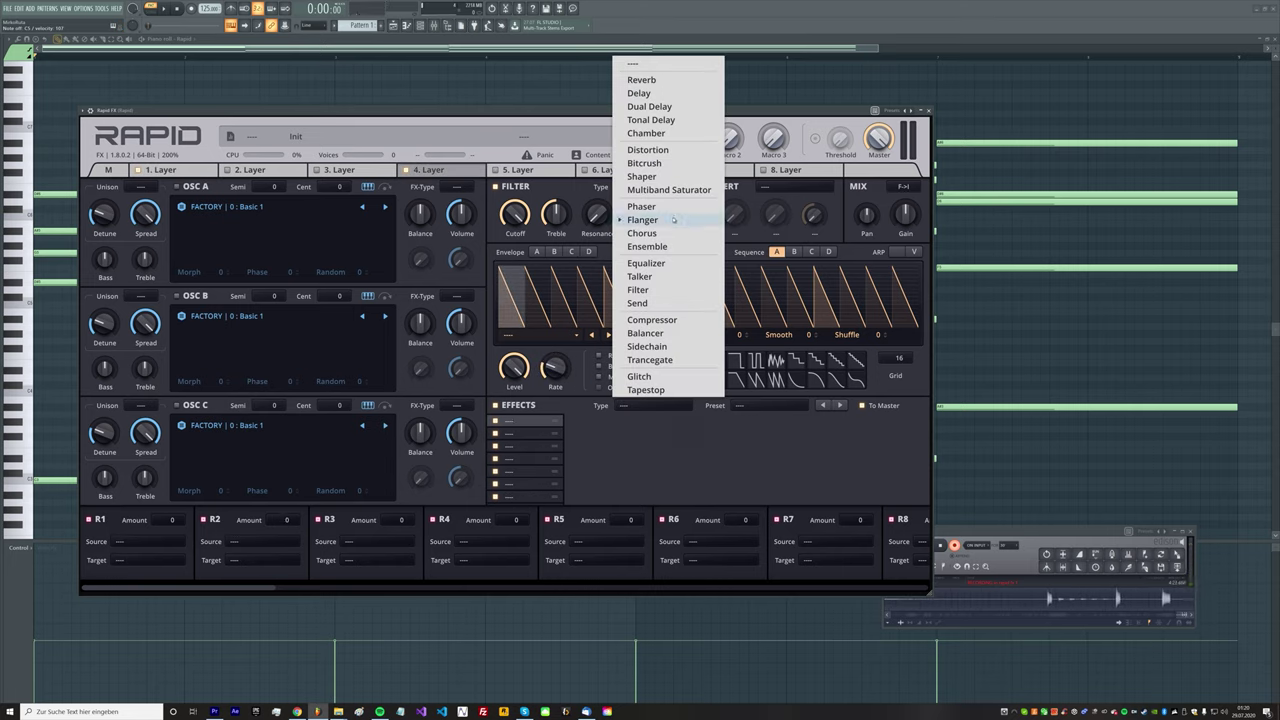
left_click(643, 93)
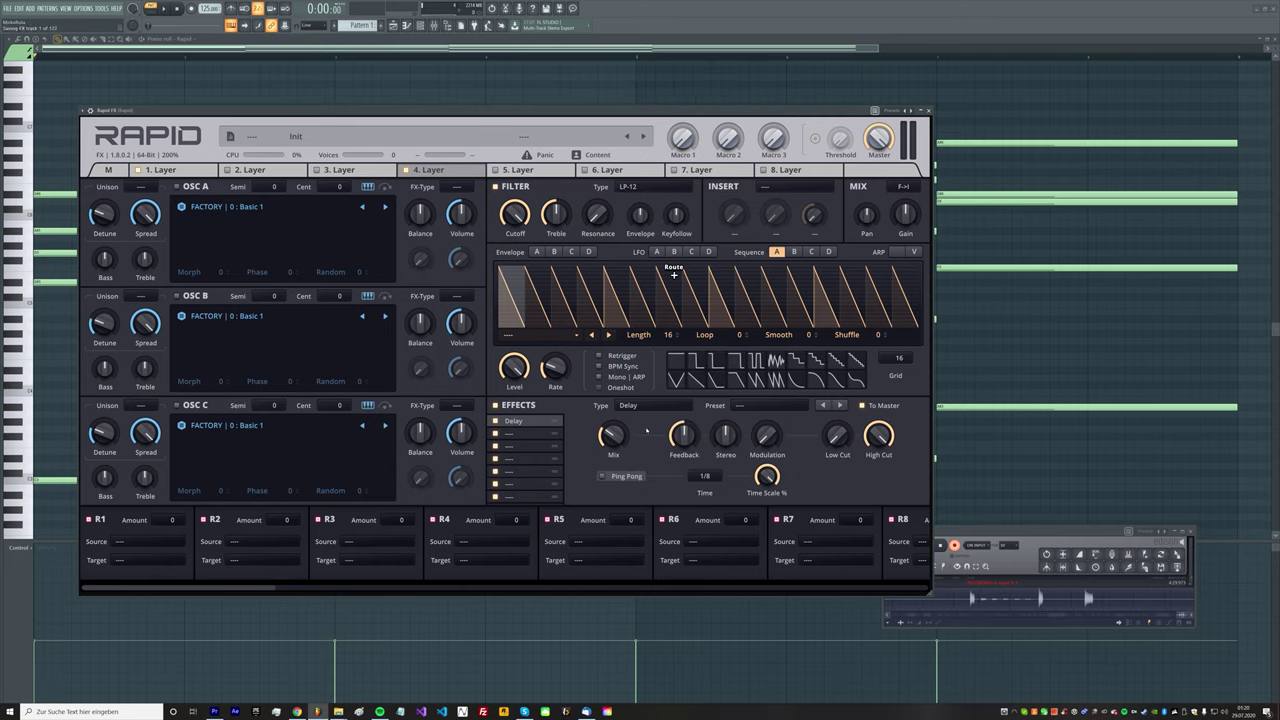
left_click(705, 476)
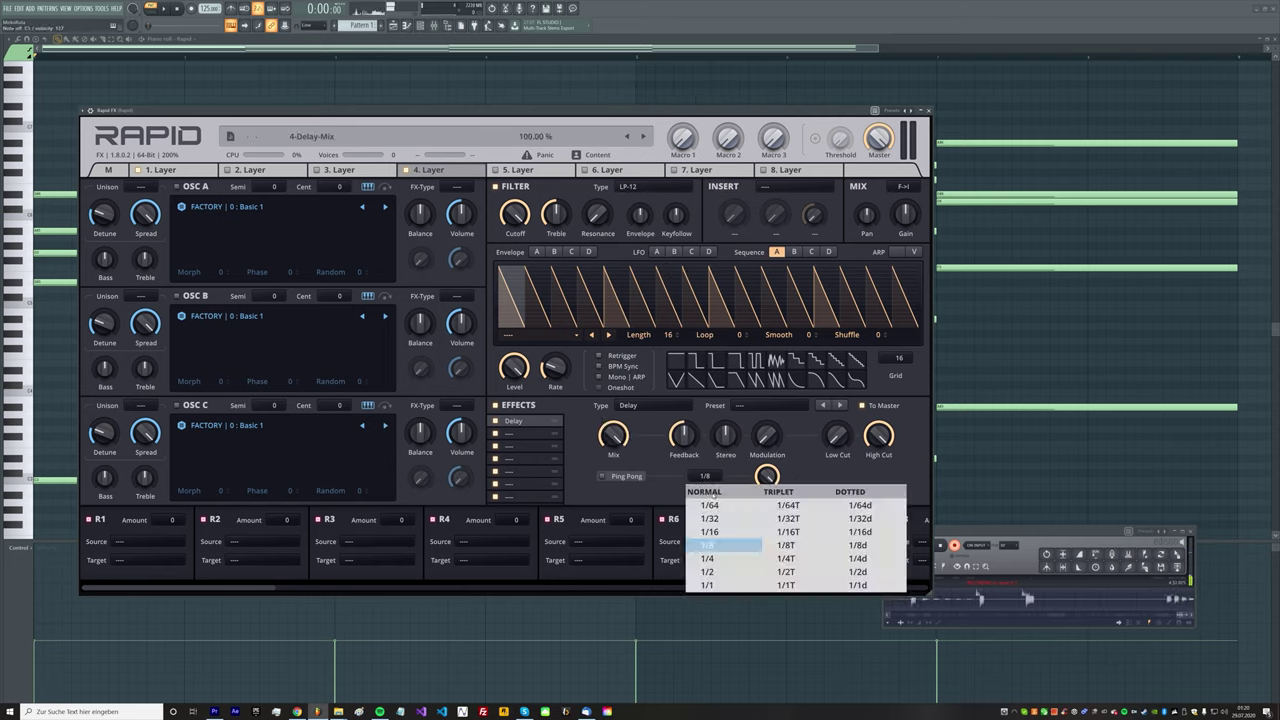
left_click(707, 571)
Shape layer 4's delay with more stereo and feedback, a low cut of 815 Hz and a high cut of 9021 Hz
left_click_drag(725, 433, 725, 415)
left_click_drag(837, 437, 837, 417)
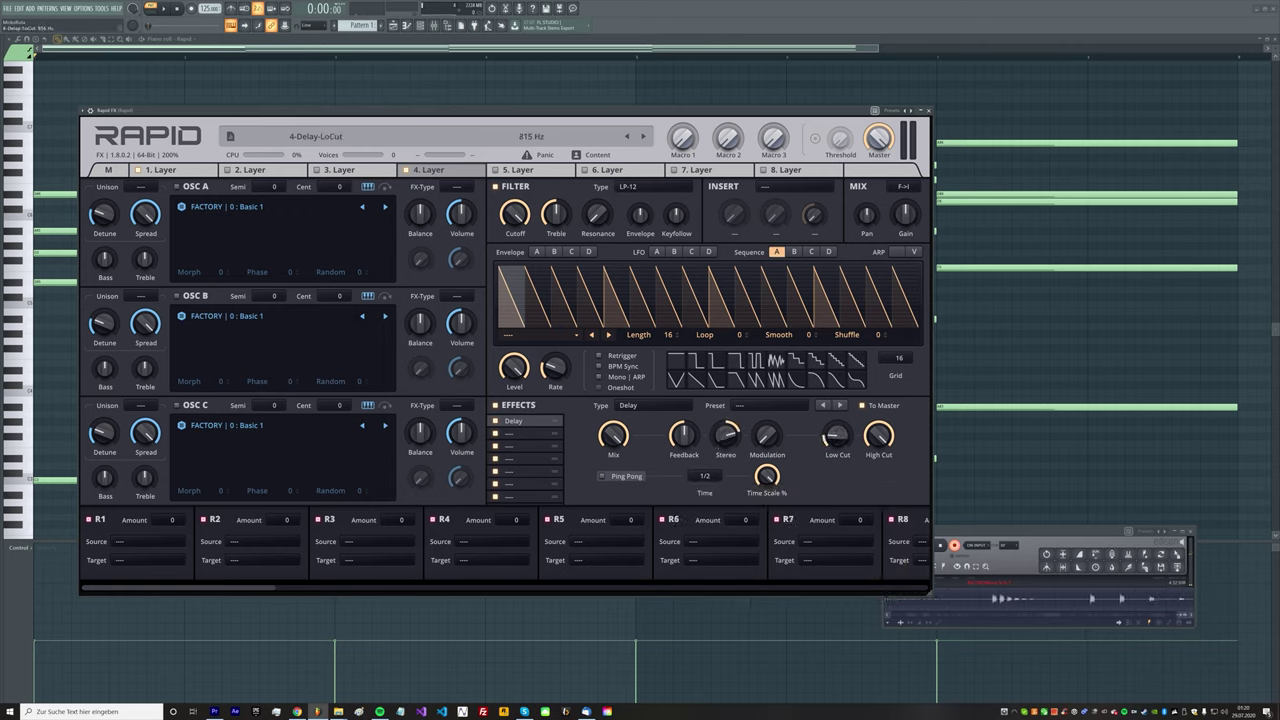
left_click_drag(684, 436, 684, 427)
left_click_drag(879, 434, 879, 442)
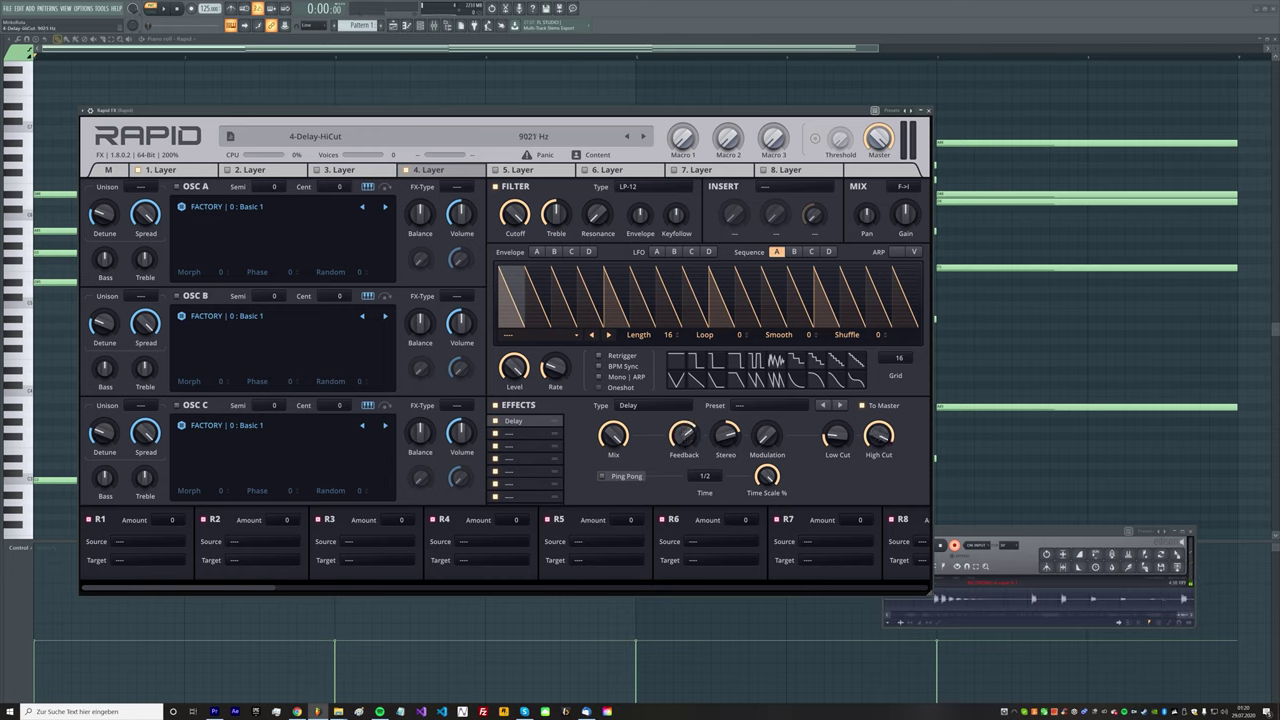
Add a Chamber after layer 4's delay with a higher mix, a size of about 50 ms and a 1309 Hz low cut
left_click(538, 436)
left_click(655, 405)
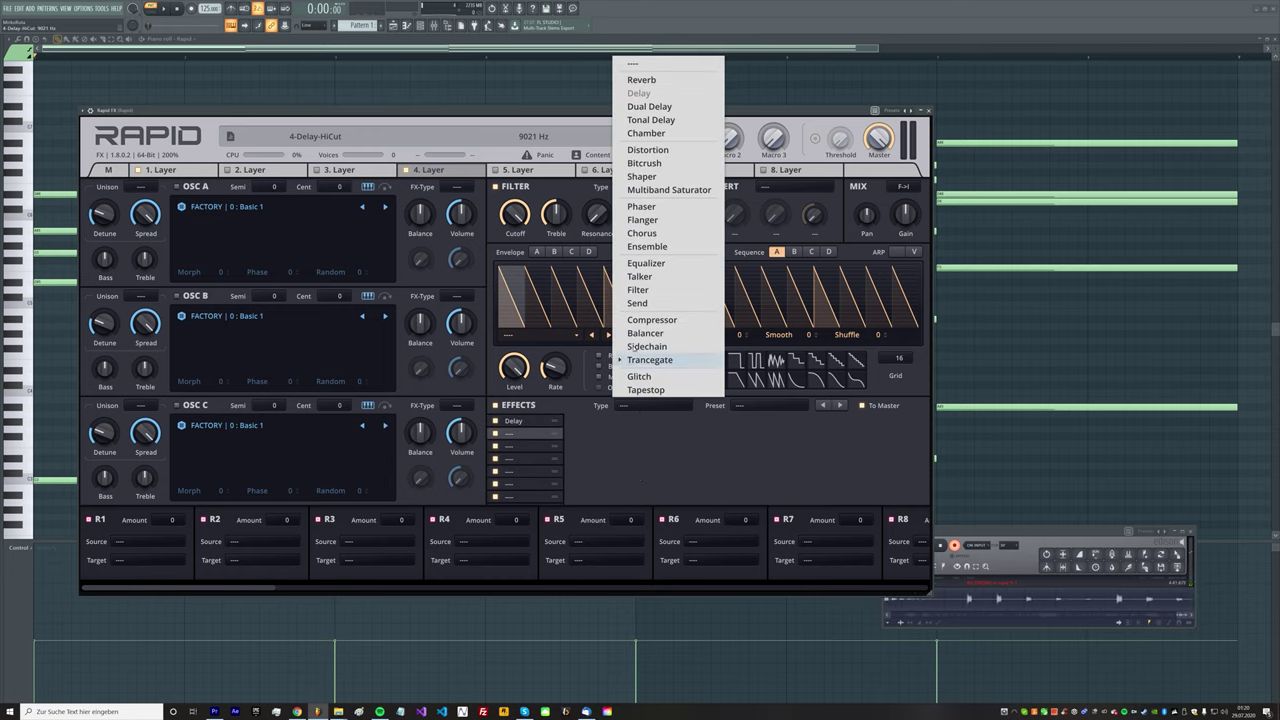
left_click(663, 133)
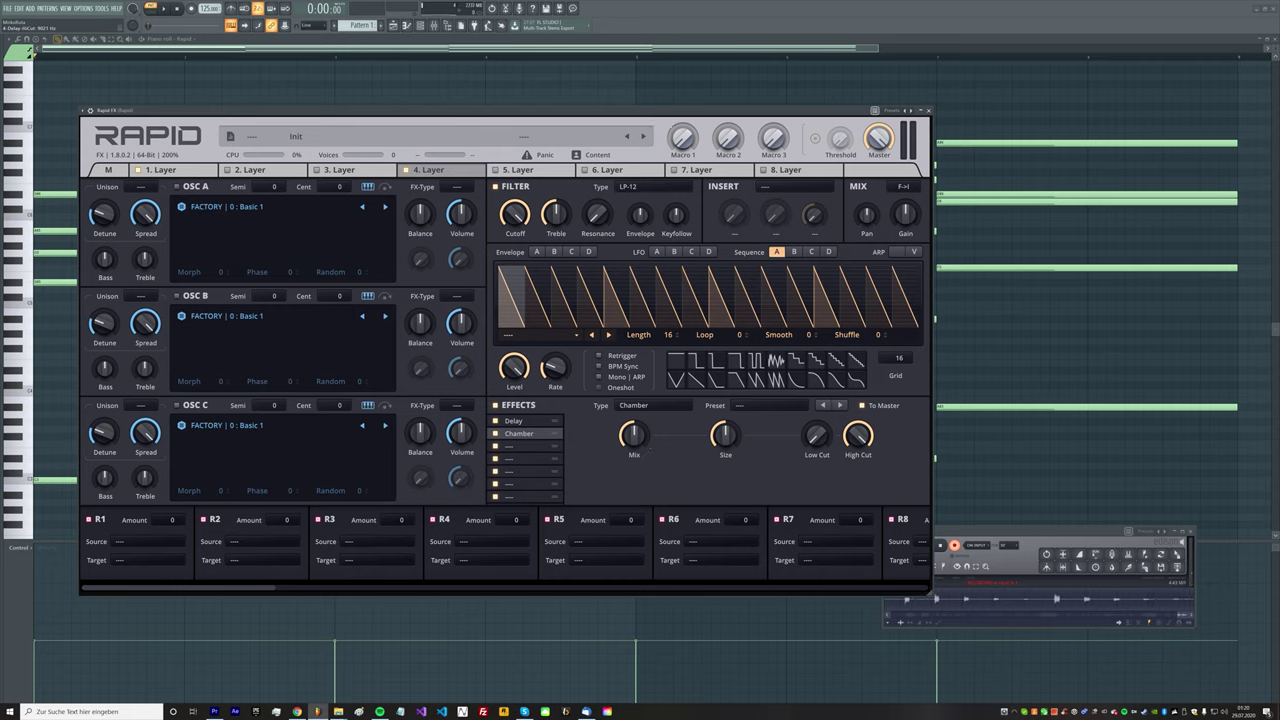
left_click_drag(633, 434, 690, 448)
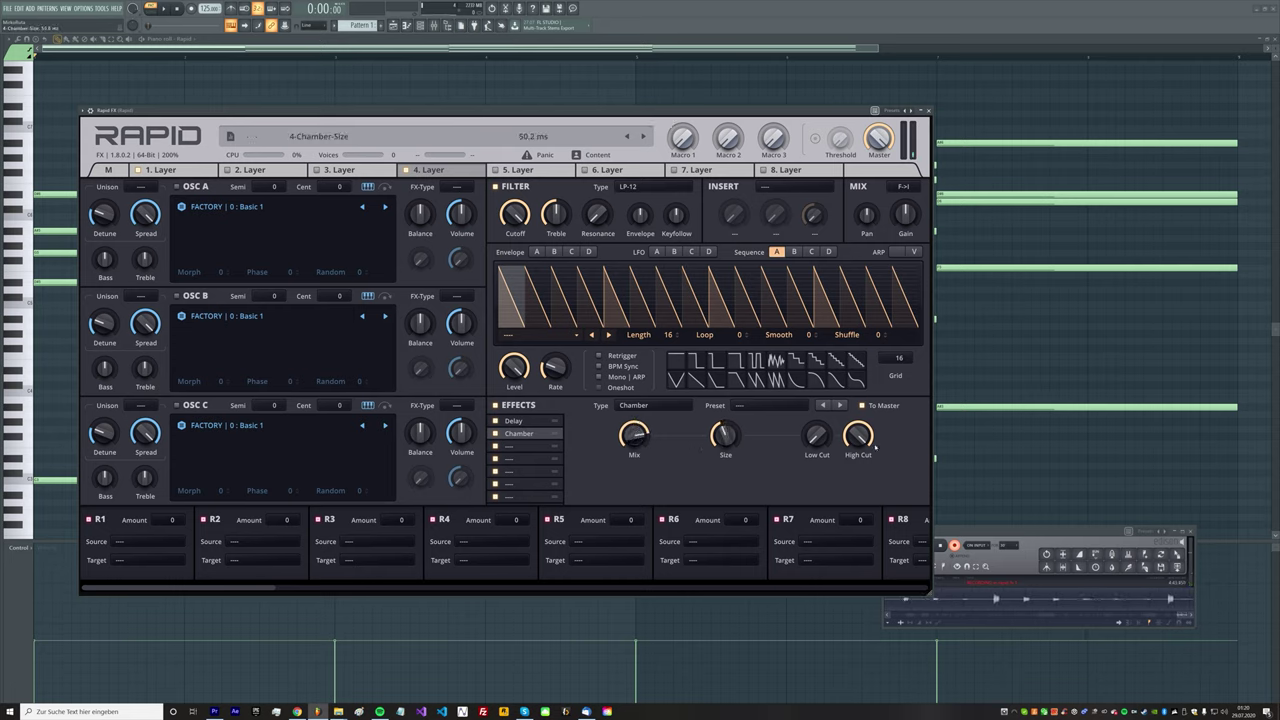
left_click_drag(816, 435, 810, 430)
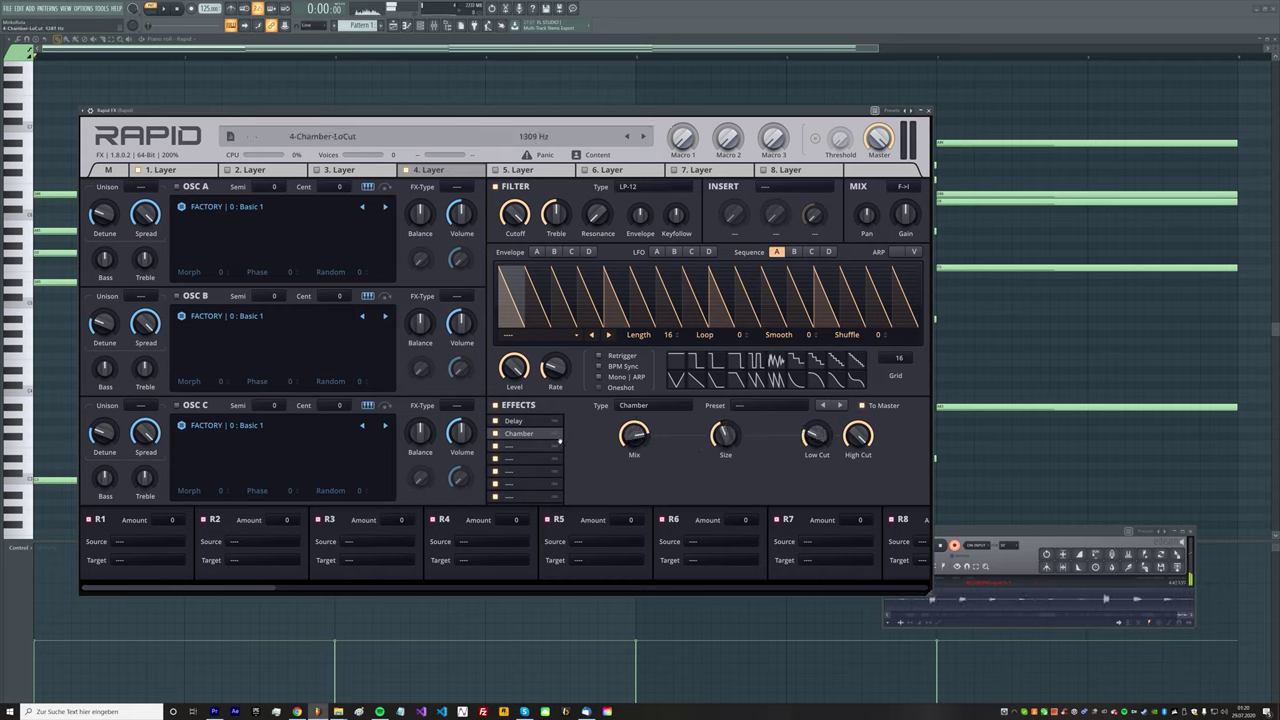
Add an Ensemble effect after the Chamber on layer 4 and set its feedback to 65.60%
left_click(535, 447)
left_click(650, 405)
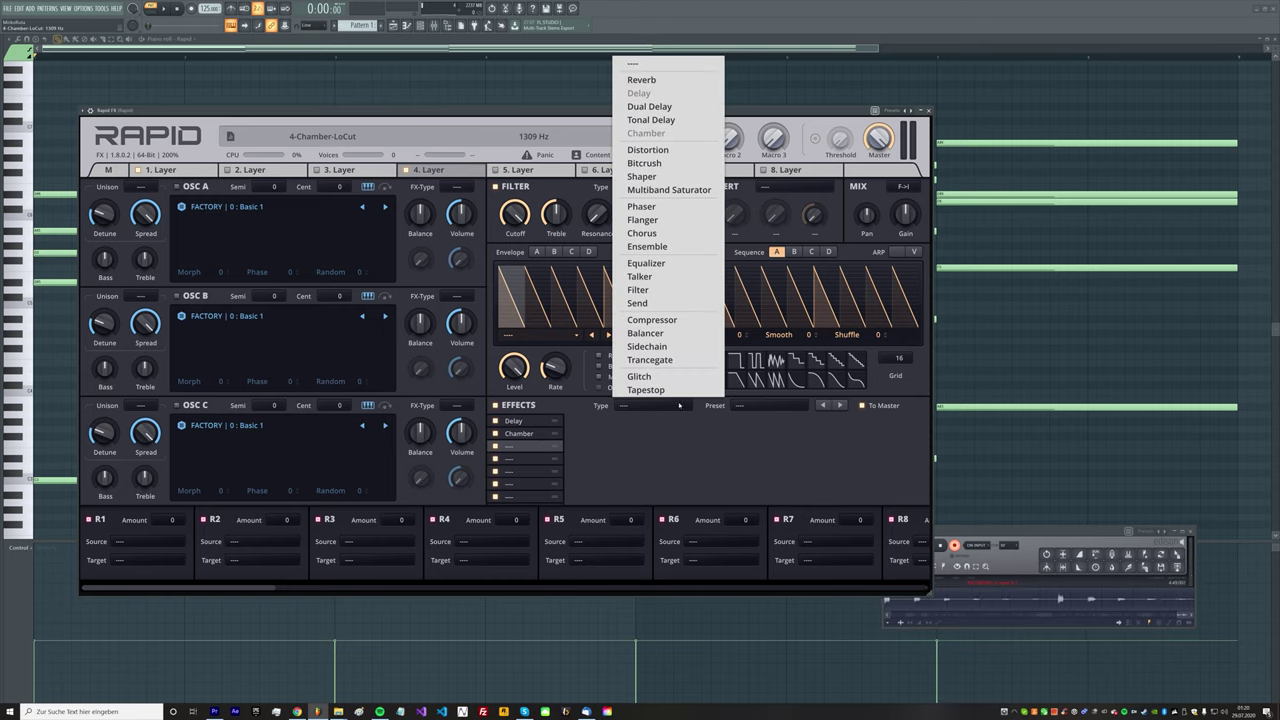
left_click(648, 246)
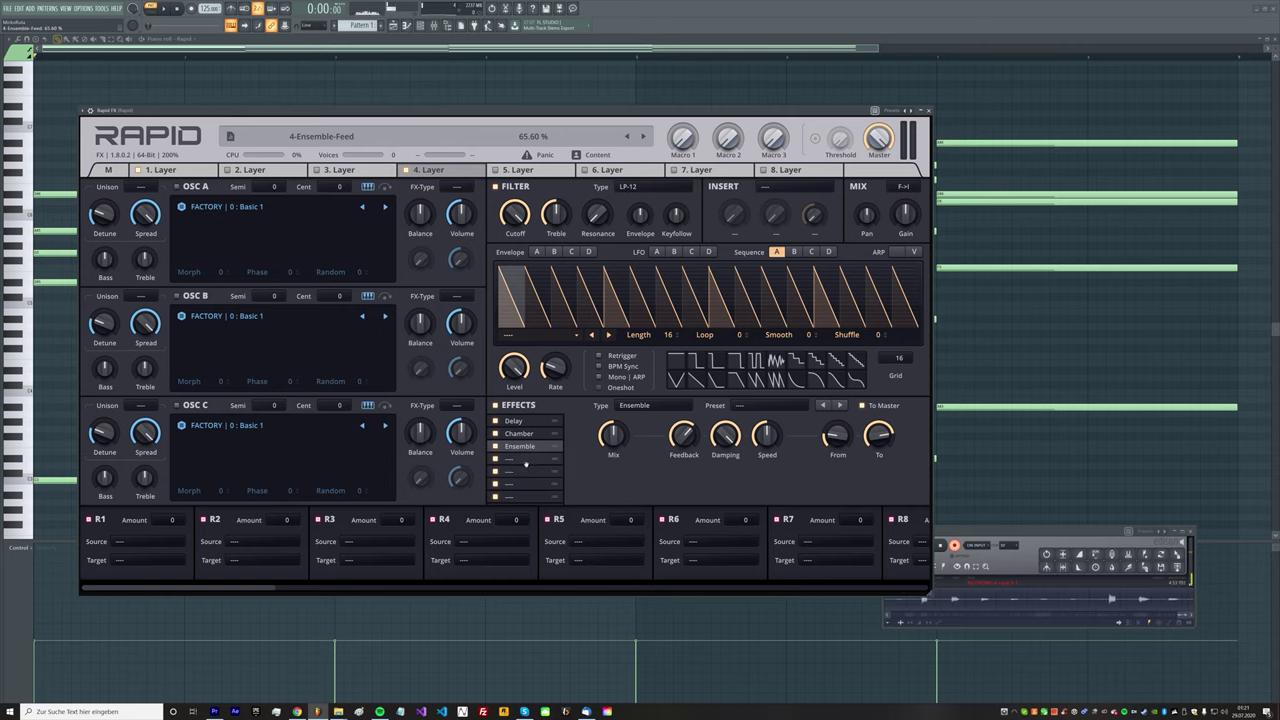
Add an Equalizer after the Ensemble on layer 4 with the Highpass preset and set its first band's frequency to 266 Hz
left_click(526, 461)
left_click(650, 405)
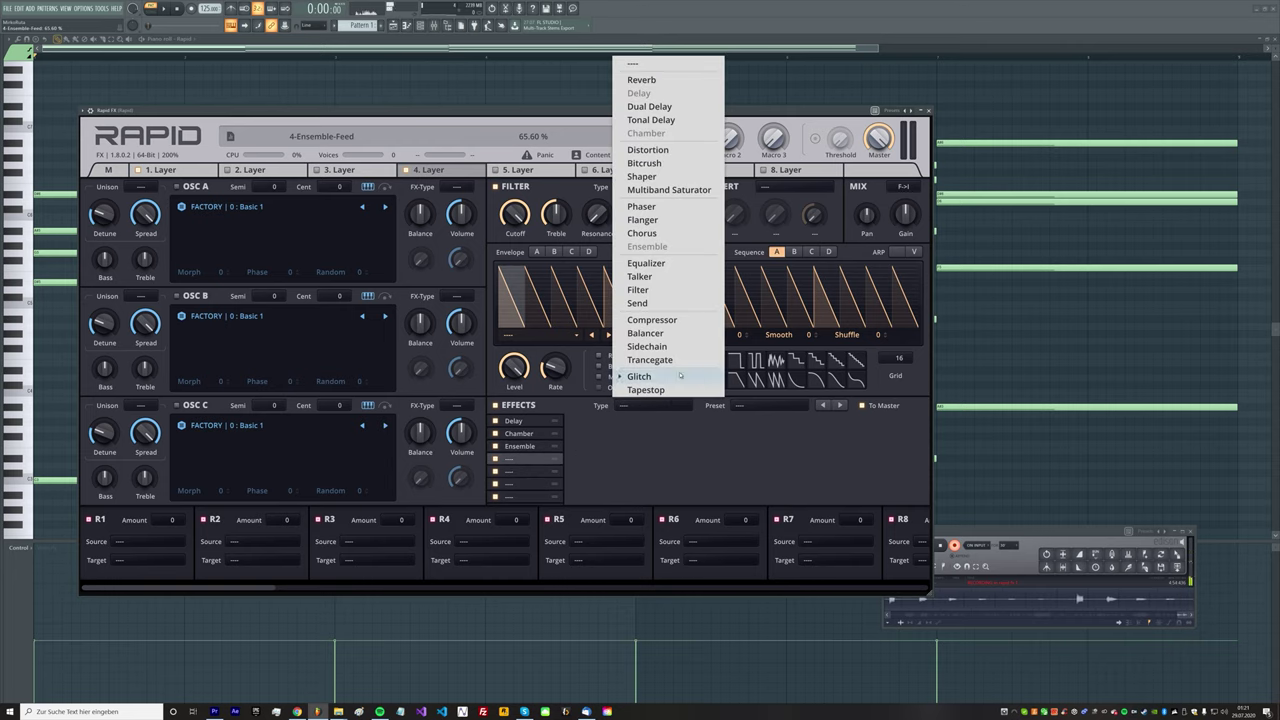
left_click(647, 263)
left_click(762, 406)
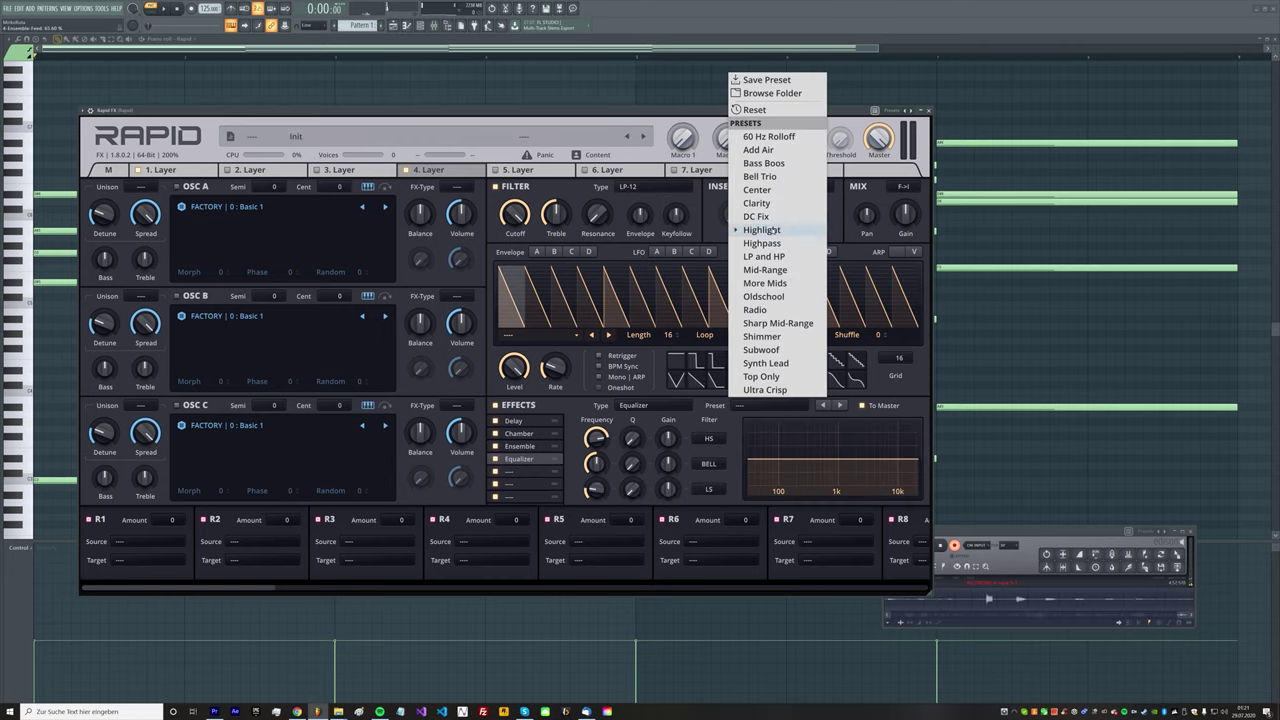
left_click(776, 250)
left_click_drag(631, 438, 595, 427)
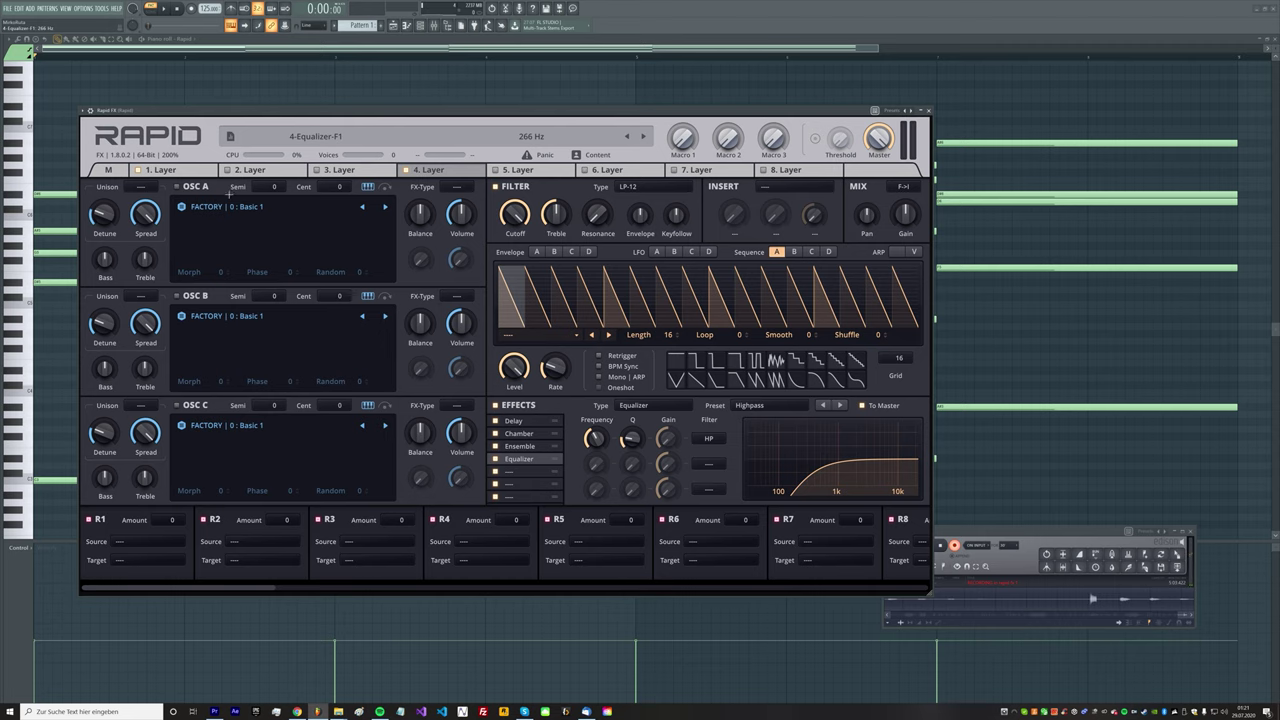
Balance the layer levels in the mixer, setting layer 4 to 46.80% and lowering layers 2 and 3
left_click(108, 170)
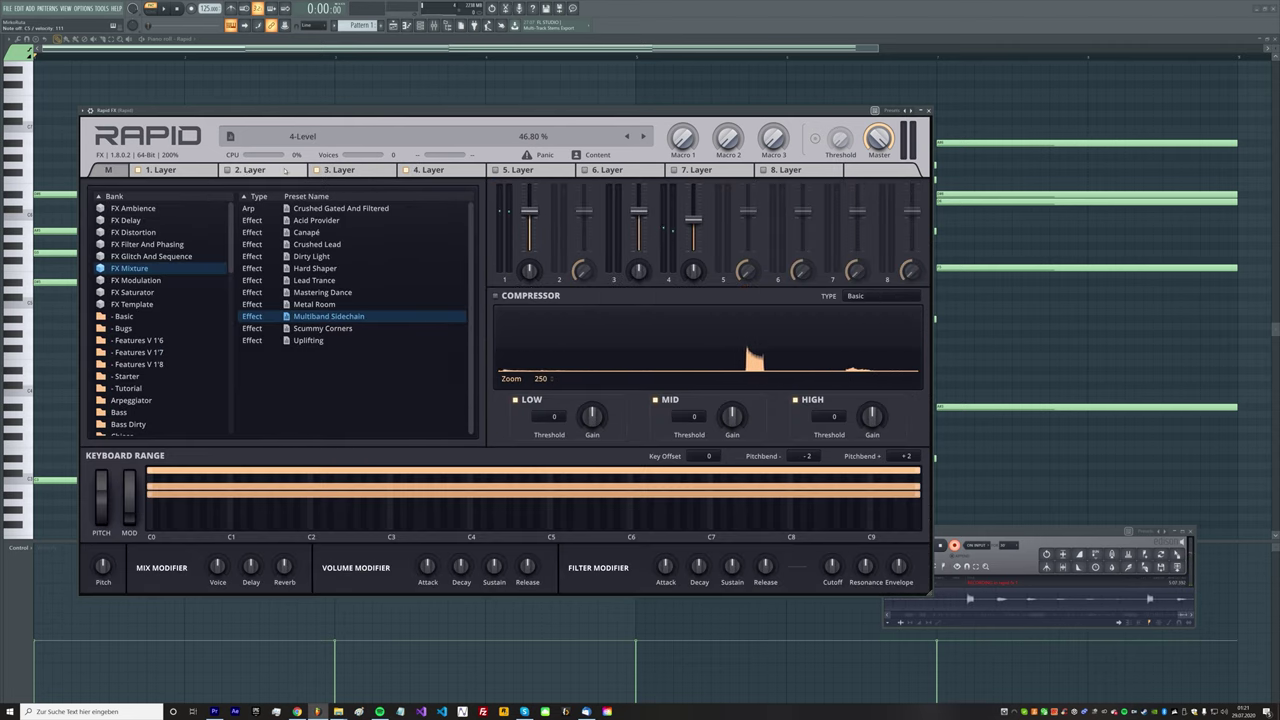
left_click(165, 171)
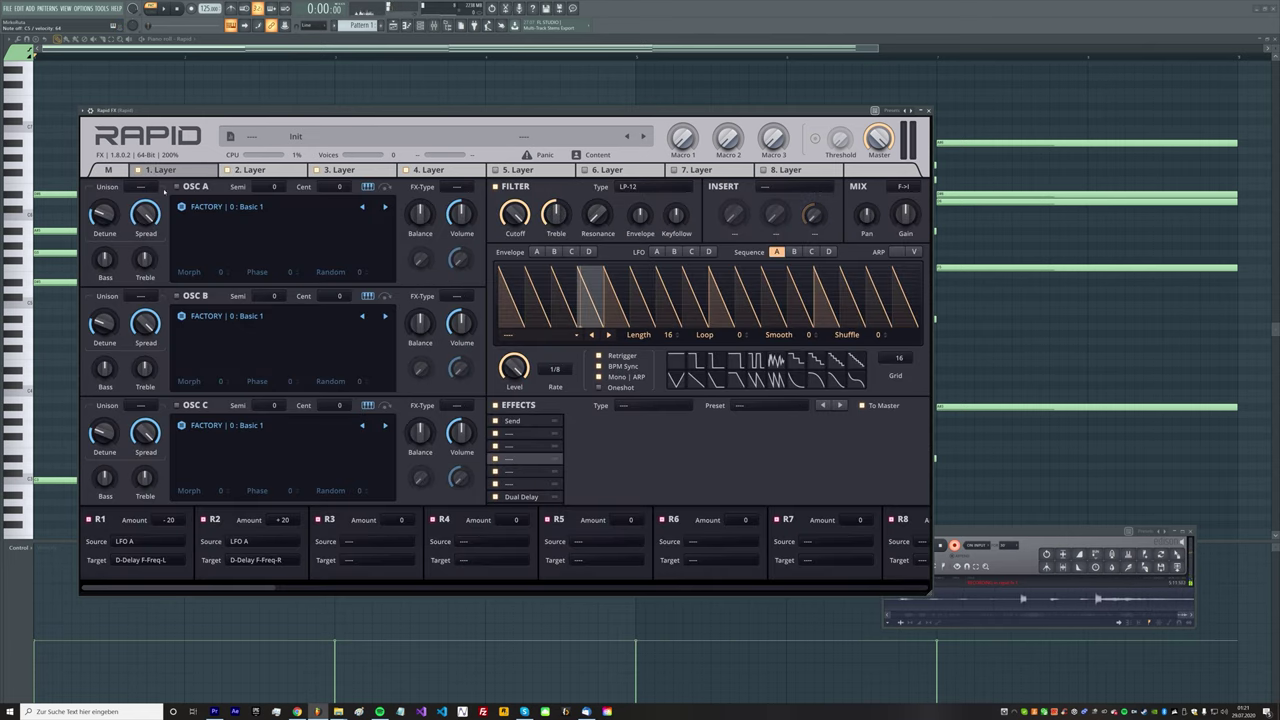
left_click(108, 170)
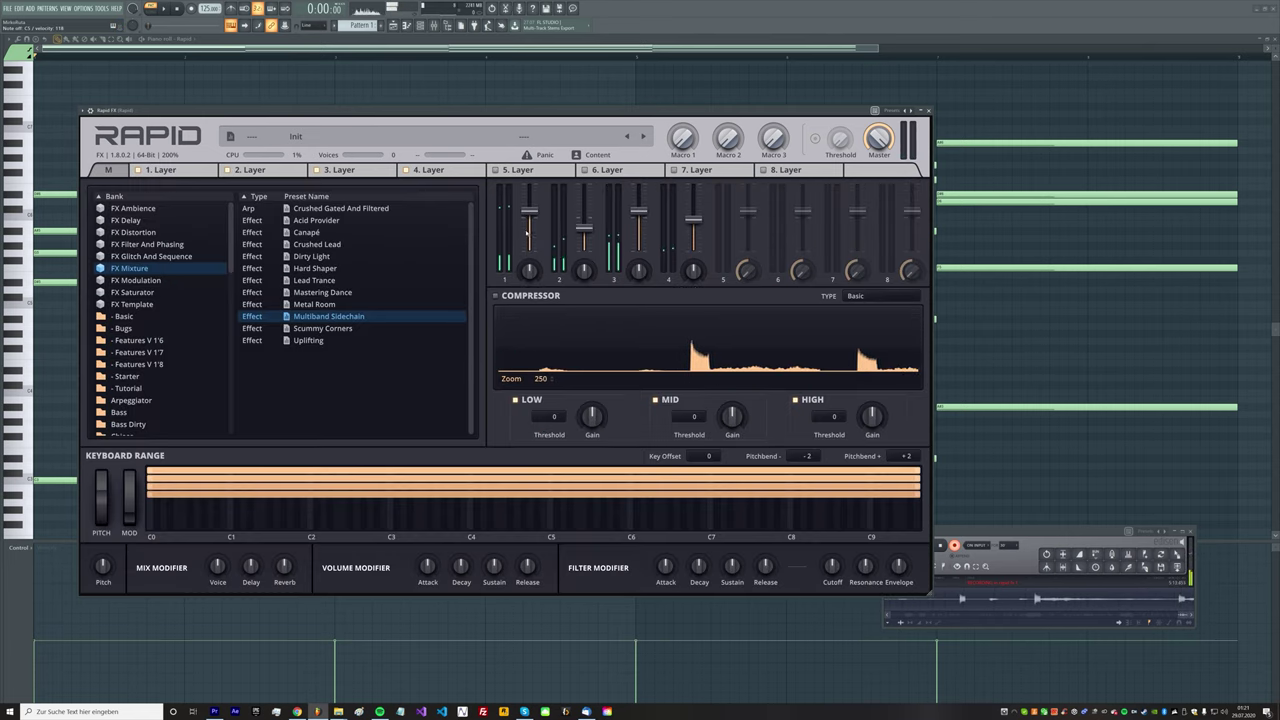
left_click_drag(639, 212, 640, 219)
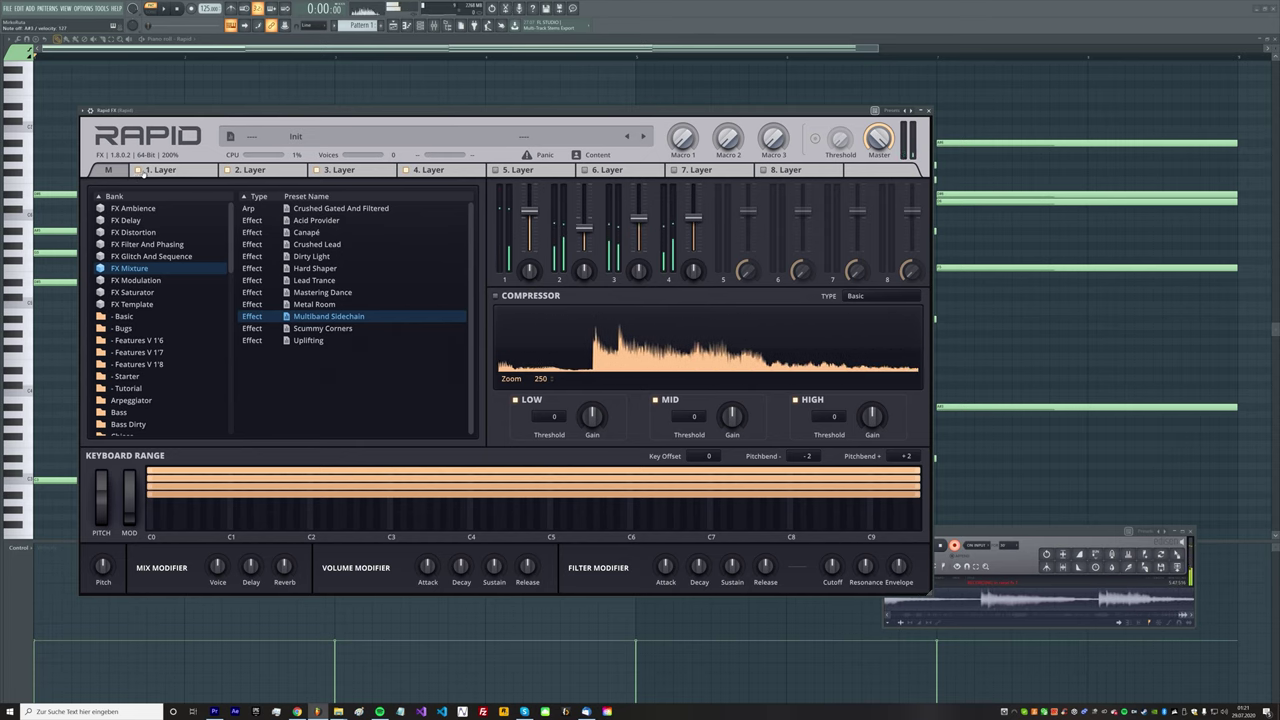
Set layer 1's Send to layer 5 to +100% and enable layer 5
left_click(155, 171)
left_click(512, 421)
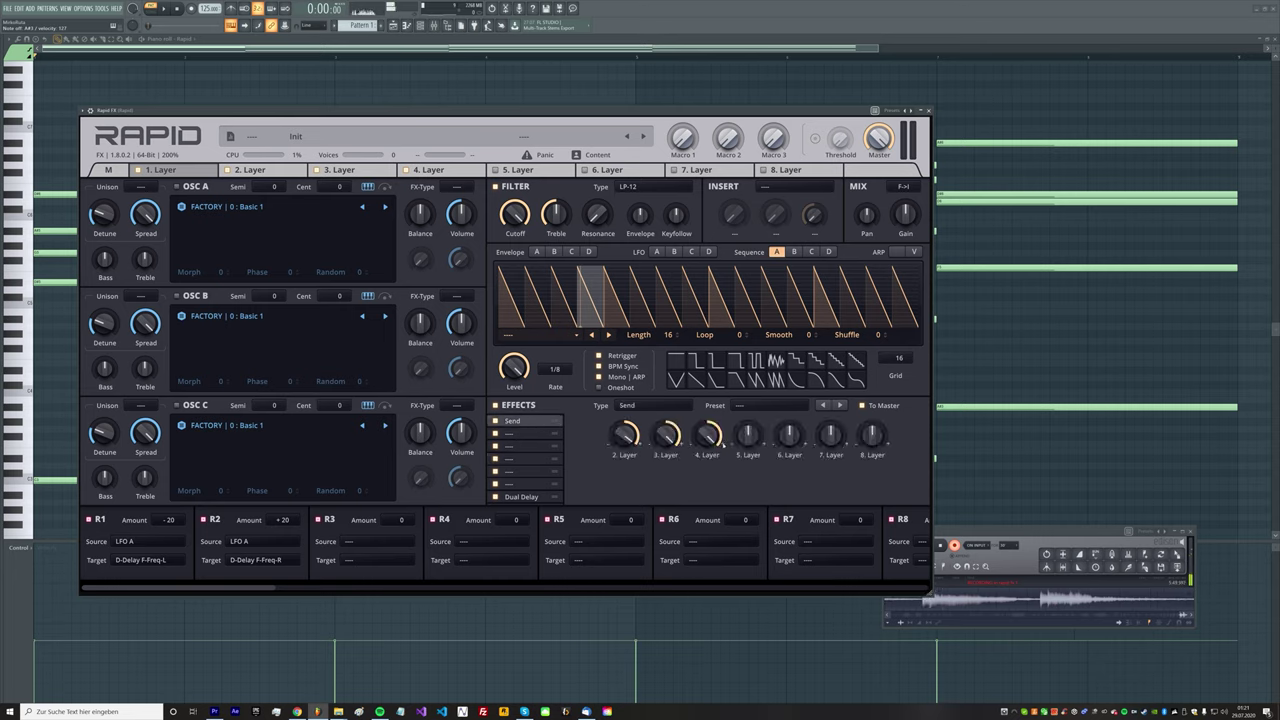
left_click_drag(748, 448, 748, 438)
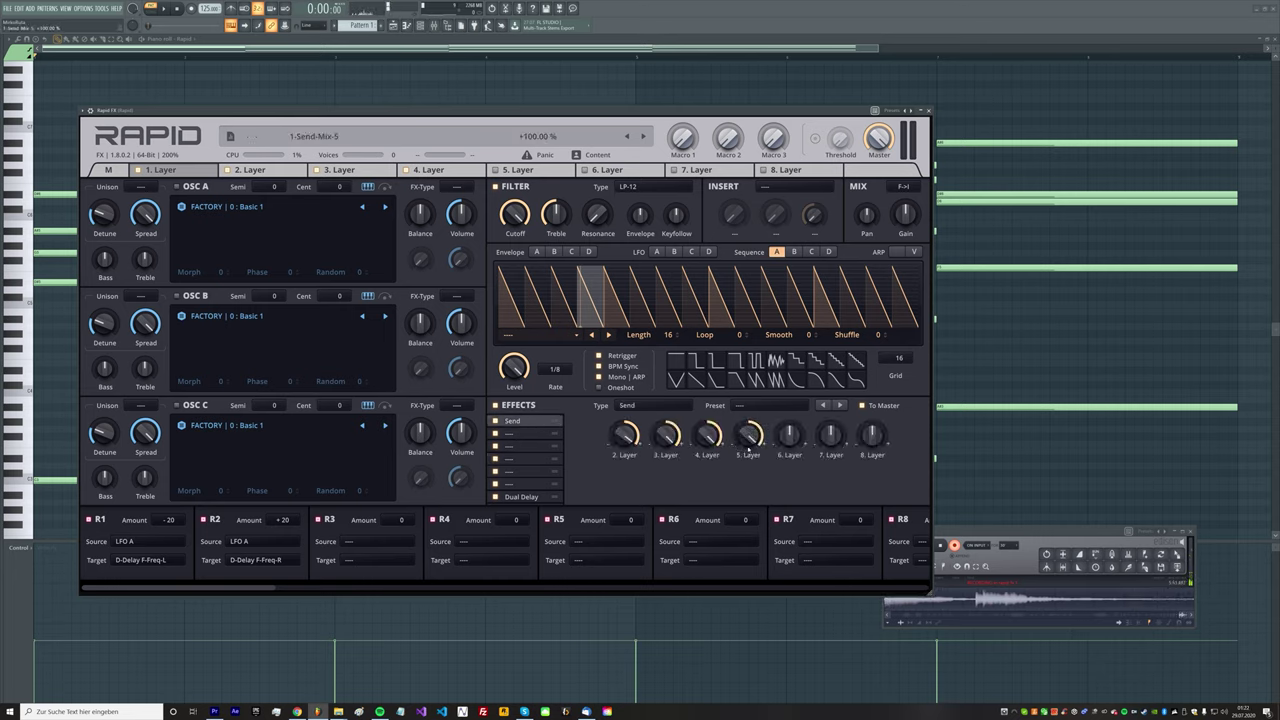
left_click(498, 172)
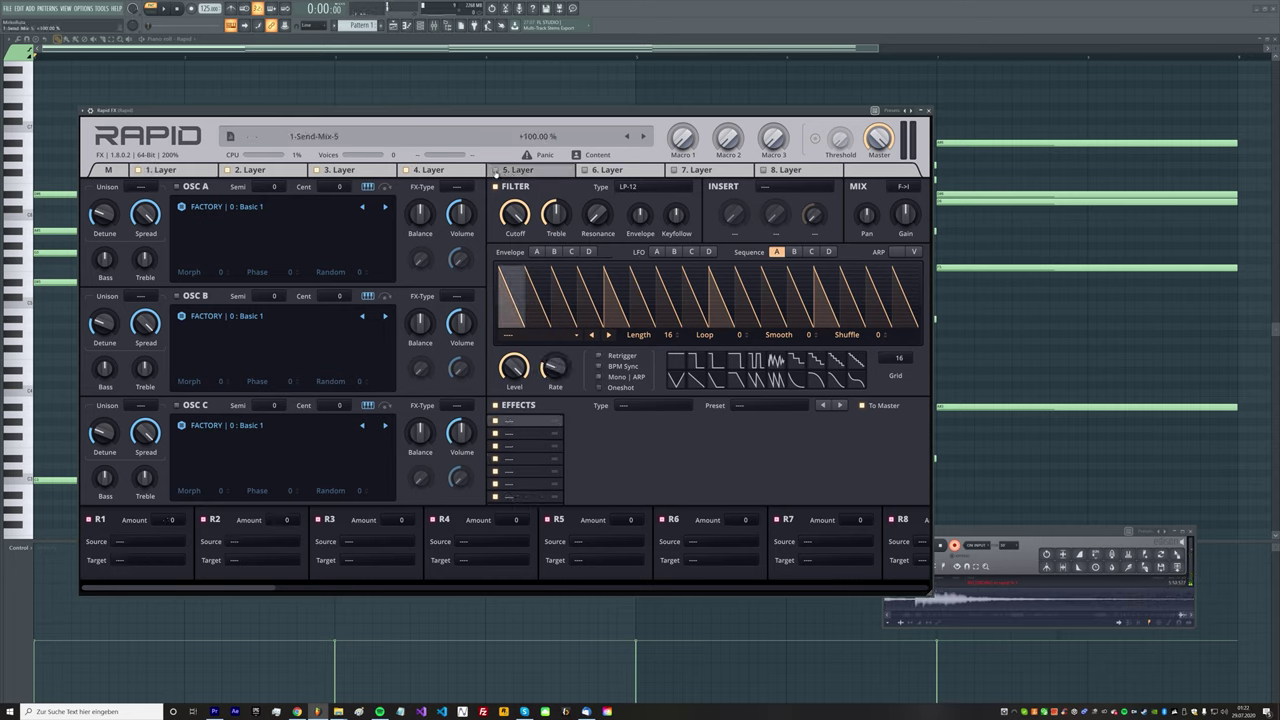
left_click(186, 172)
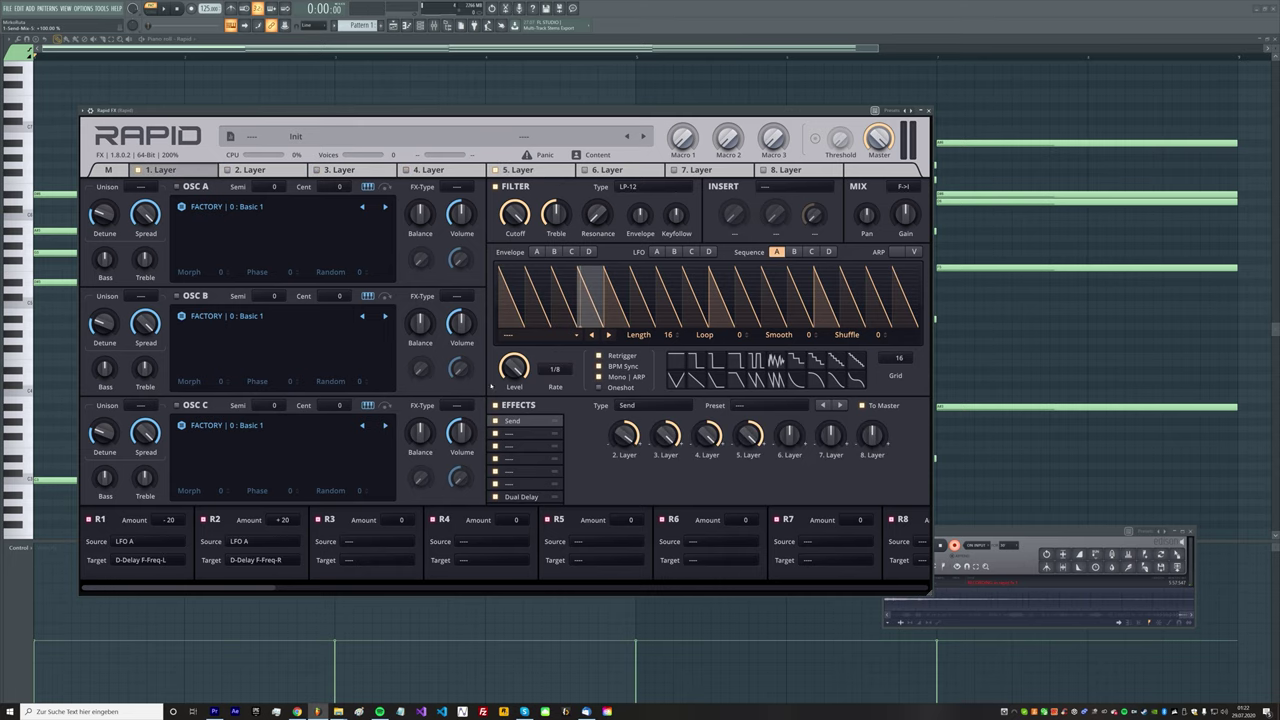
left_click(546, 171)
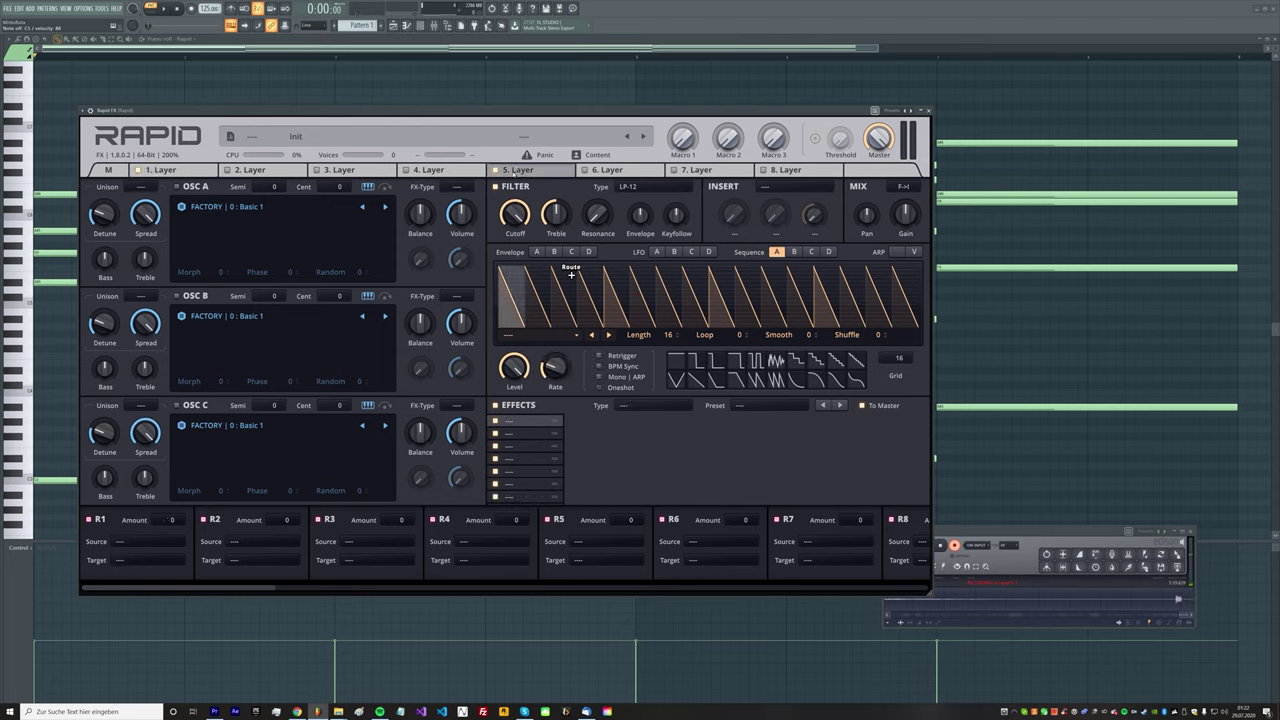
Add a Delay on layer 5 with 1/4d time, 100% mix, more stereo, 27.20% modulation, a raised low cut and a 7619 Hz high cut
left_click(671, 404)
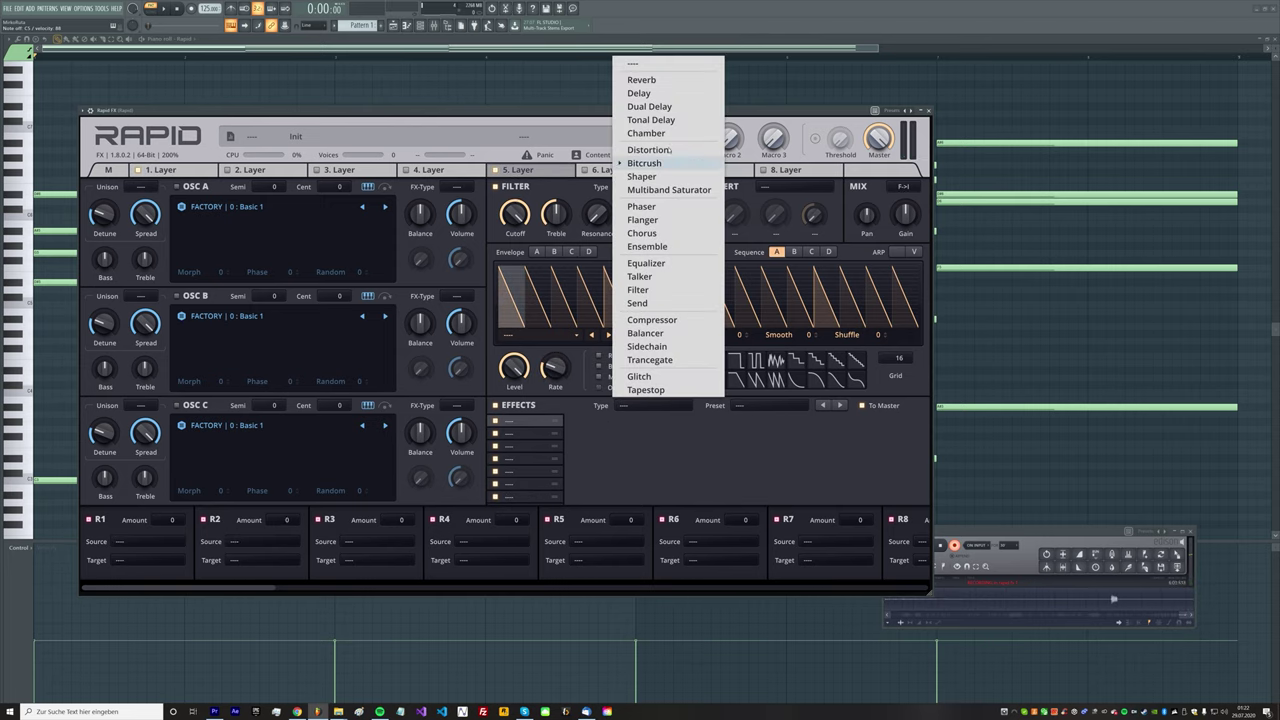
left_click(639, 93)
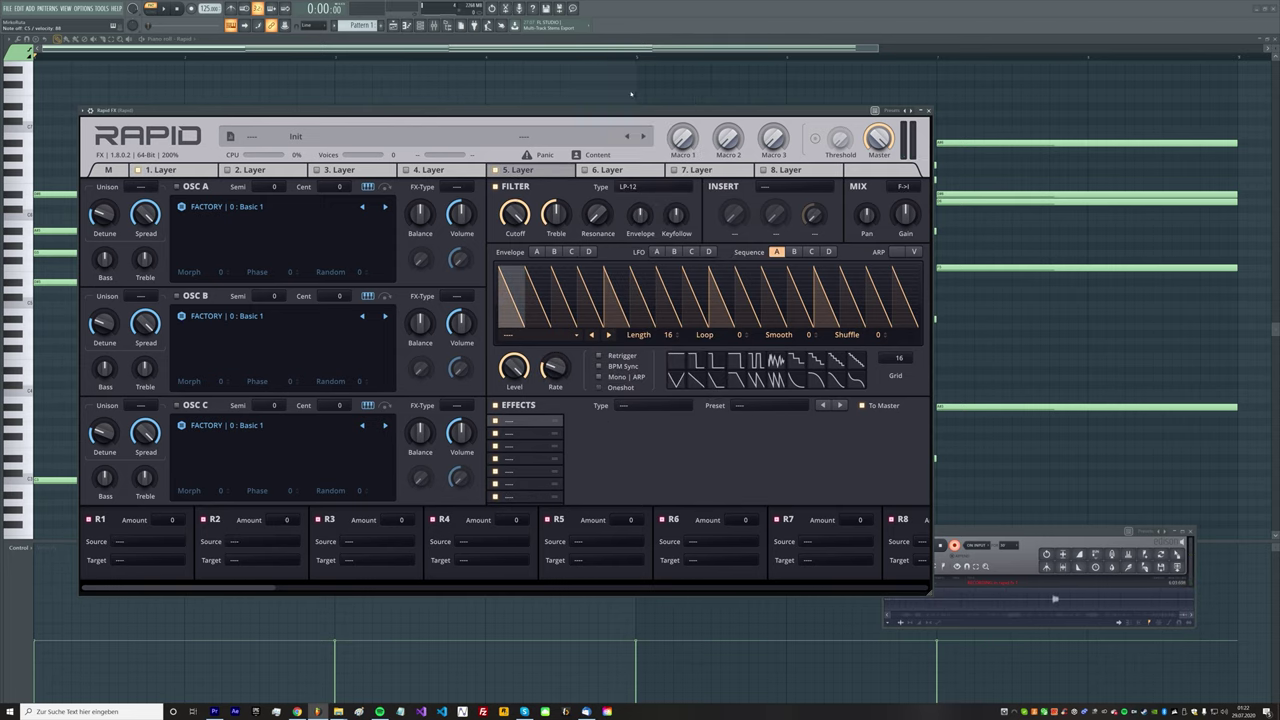
left_click(705, 476)
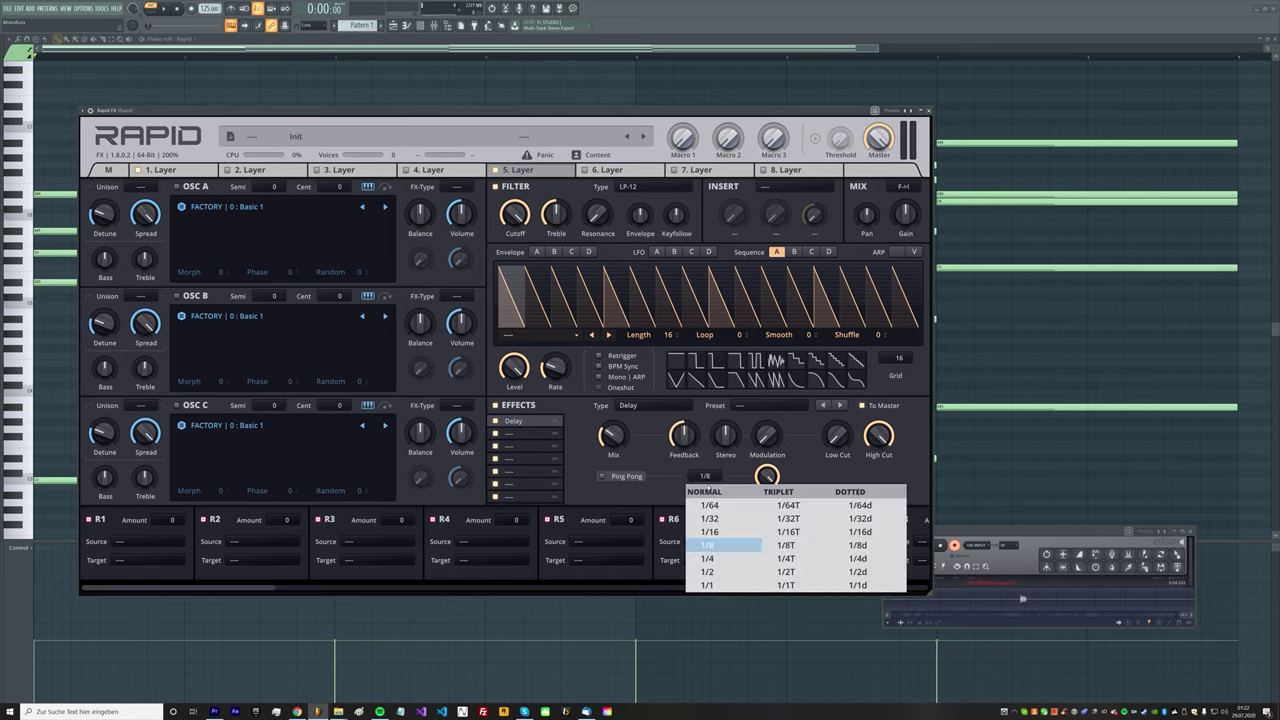
left_click(857, 558)
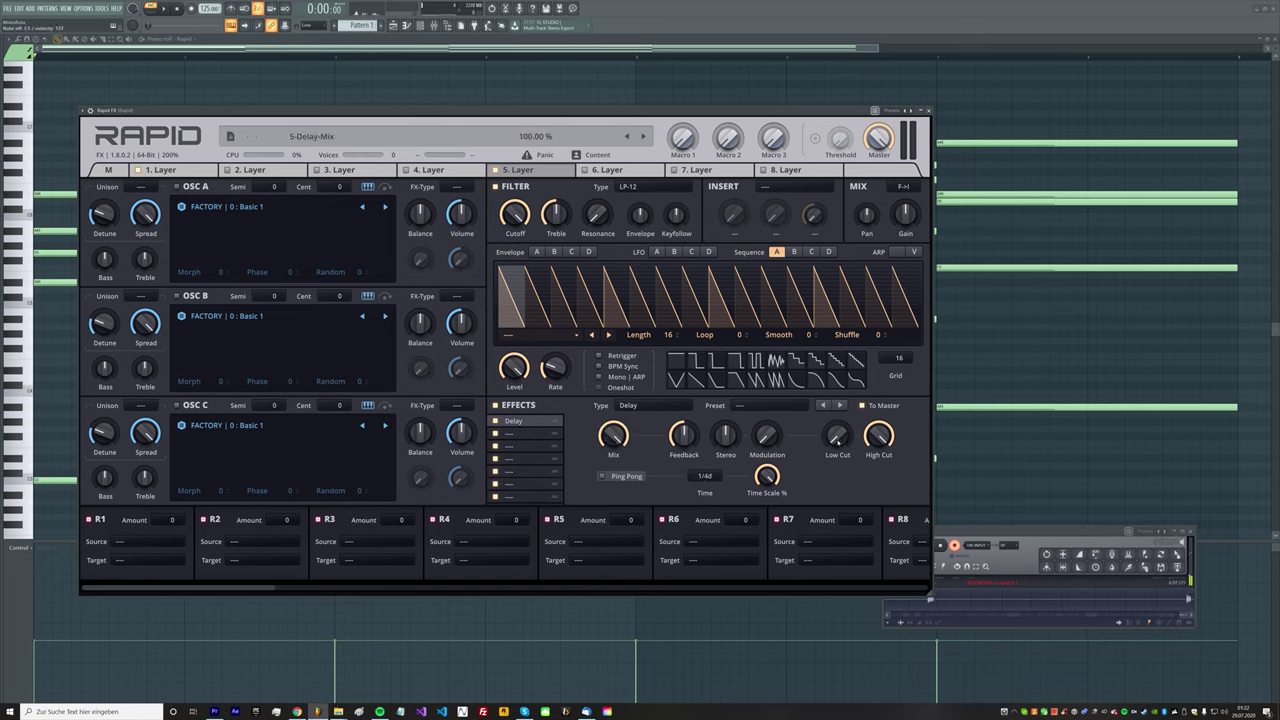
left_click_drag(837, 434, 878, 440)
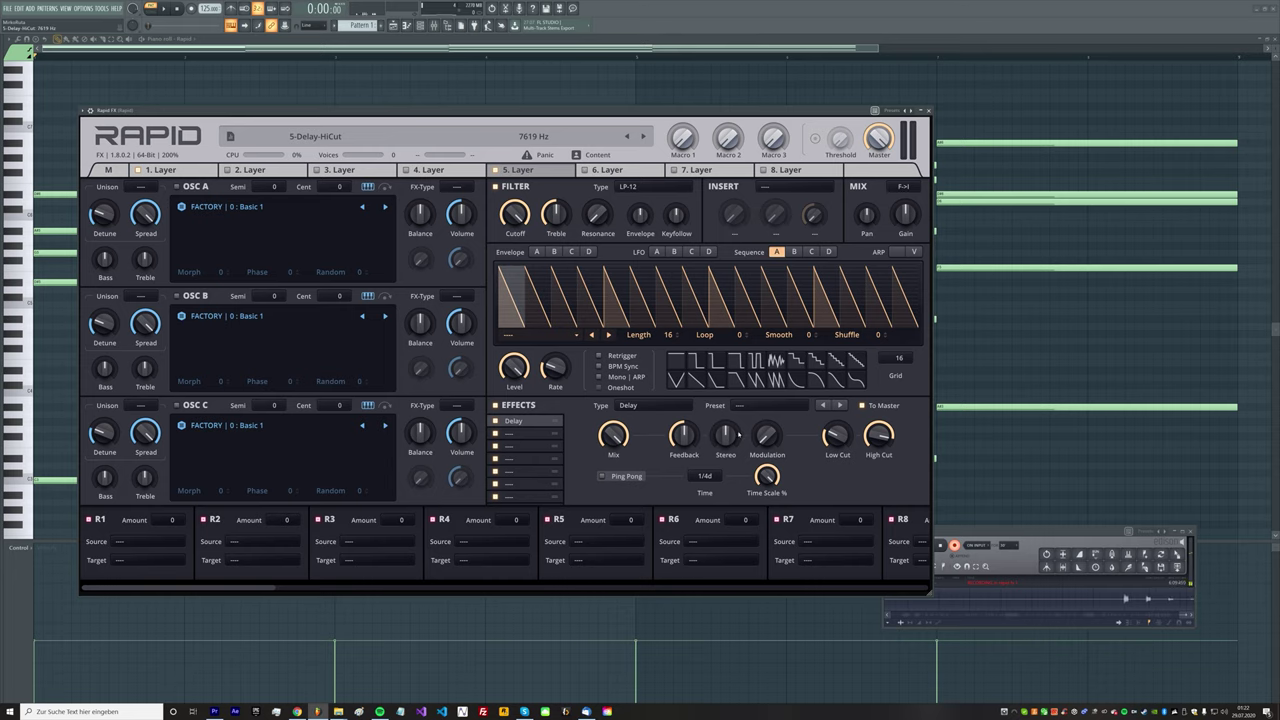
left_click_drag(739, 434, 765, 428)
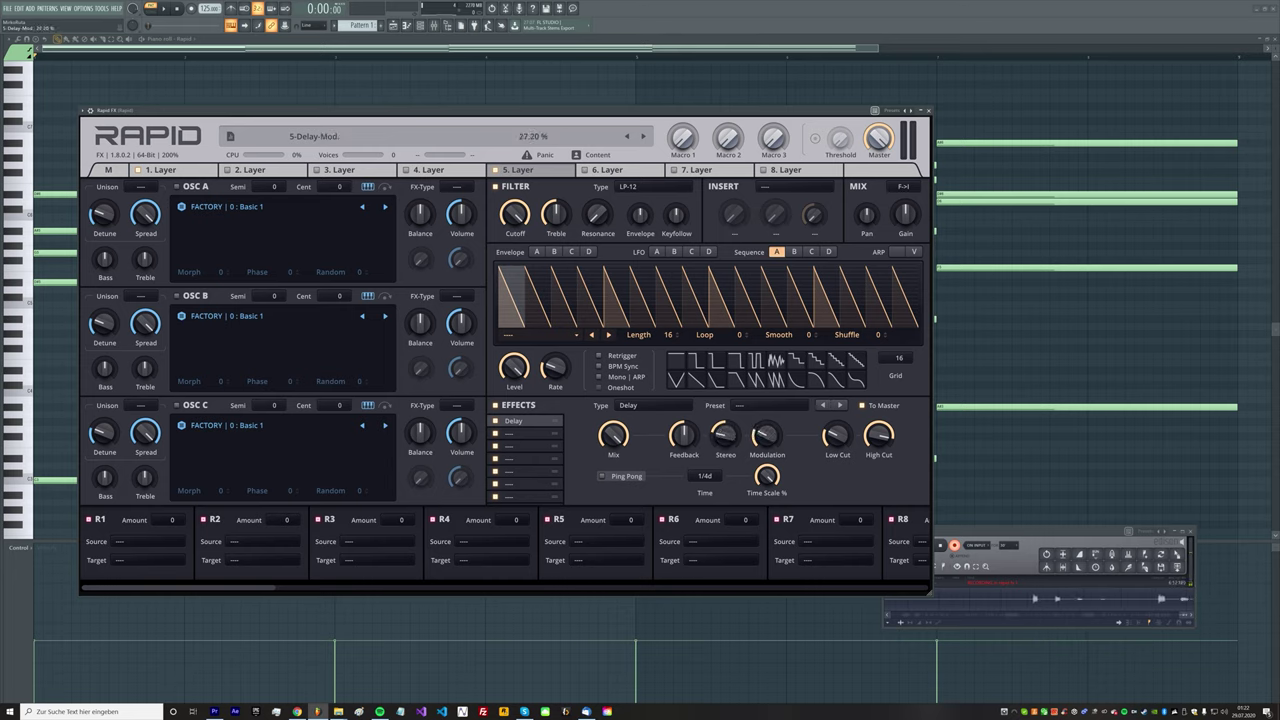
Add a Multiband Saturator with the Drive Sword preset after layer 5's Delay and lower the layer's level to 39.60%
left_click(531, 439)
left_click(652, 405)
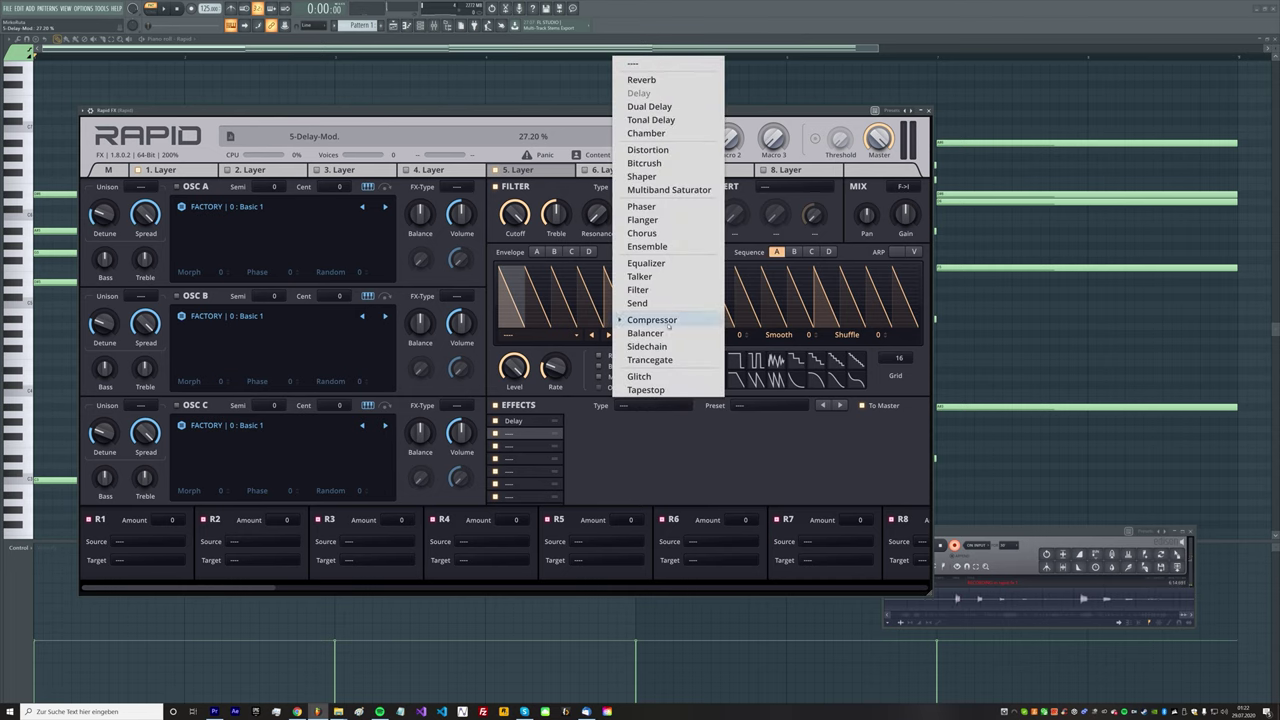
left_click(699, 190)
left_click(840, 405)
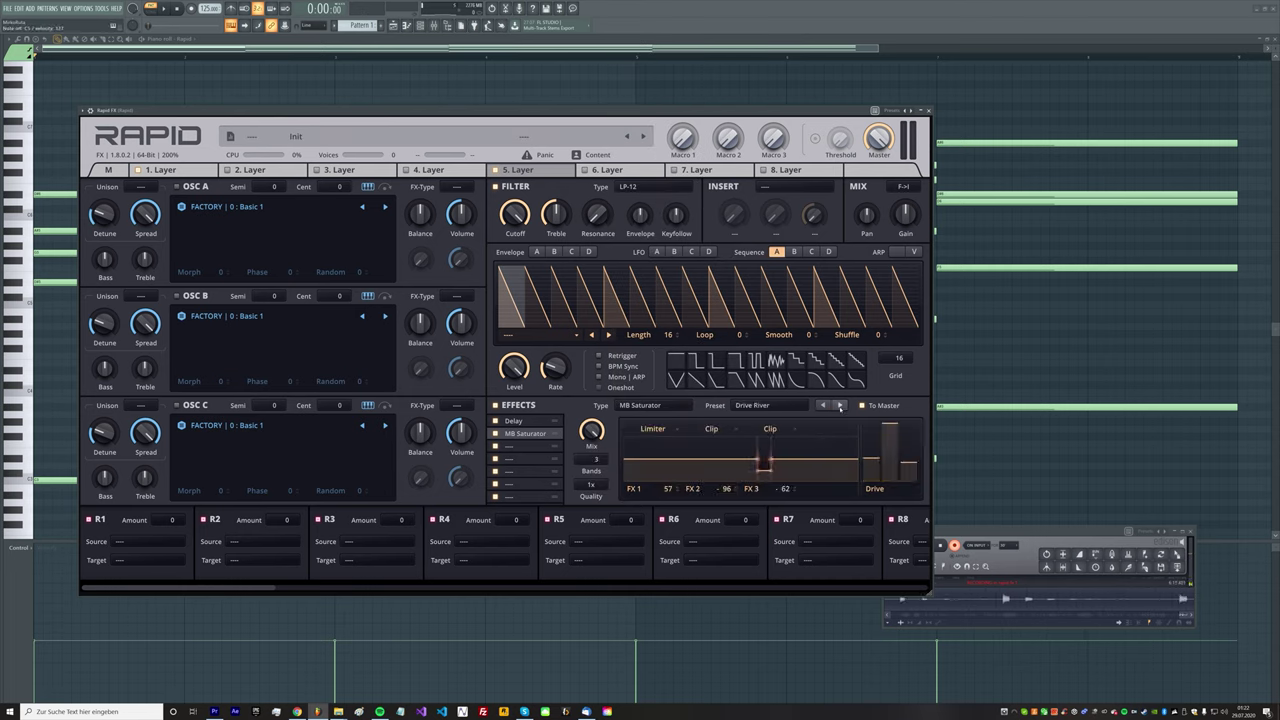
left_click(840, 405)
left_click(840, 405)
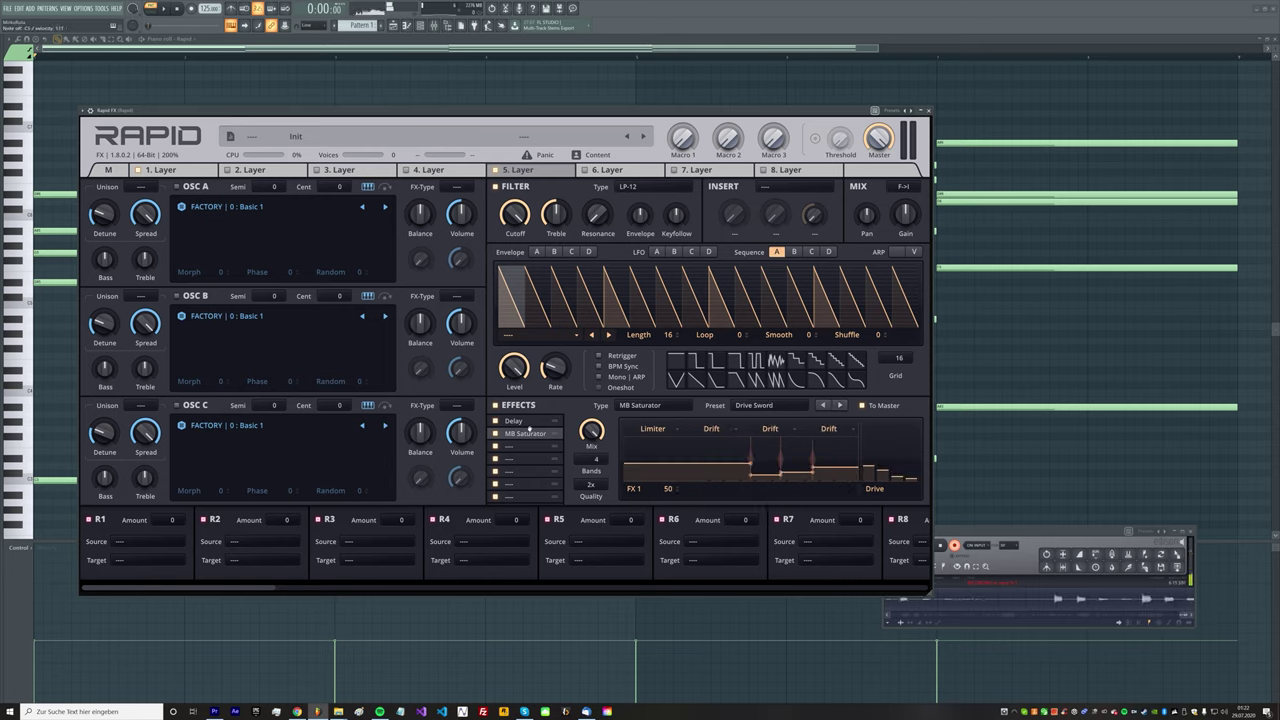
left_click(540, 423)
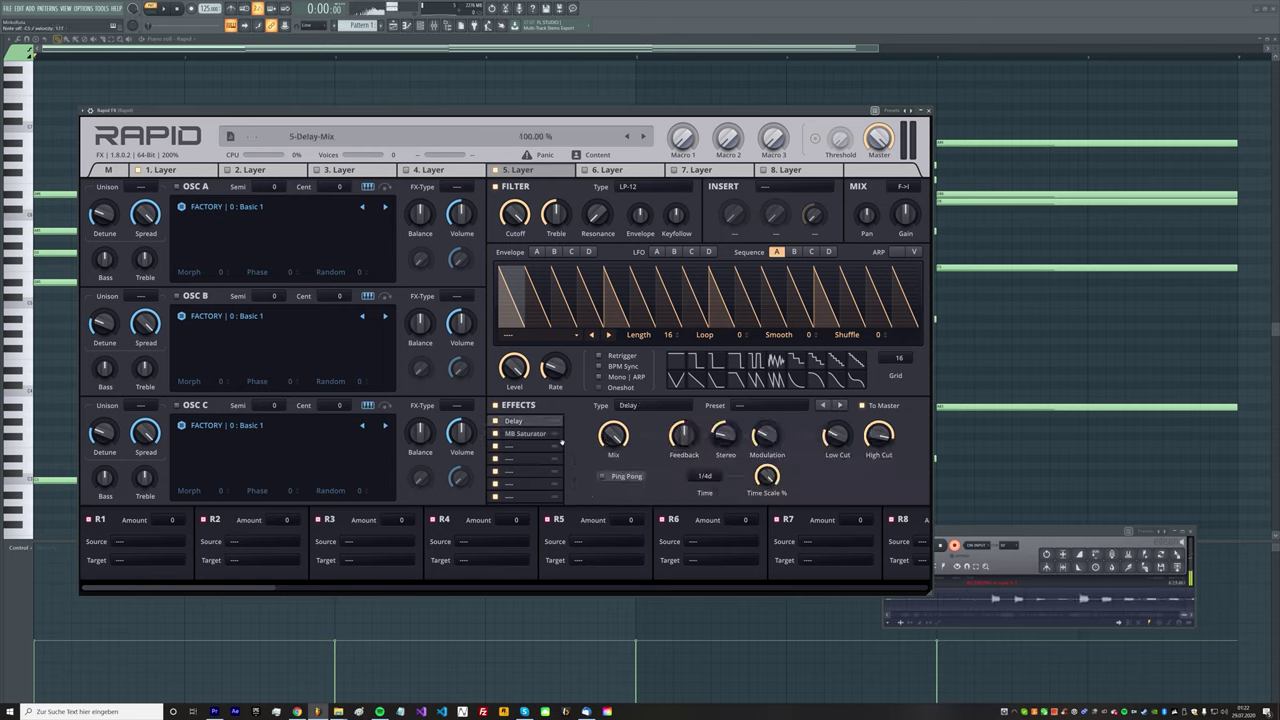
left_click(551, 435)
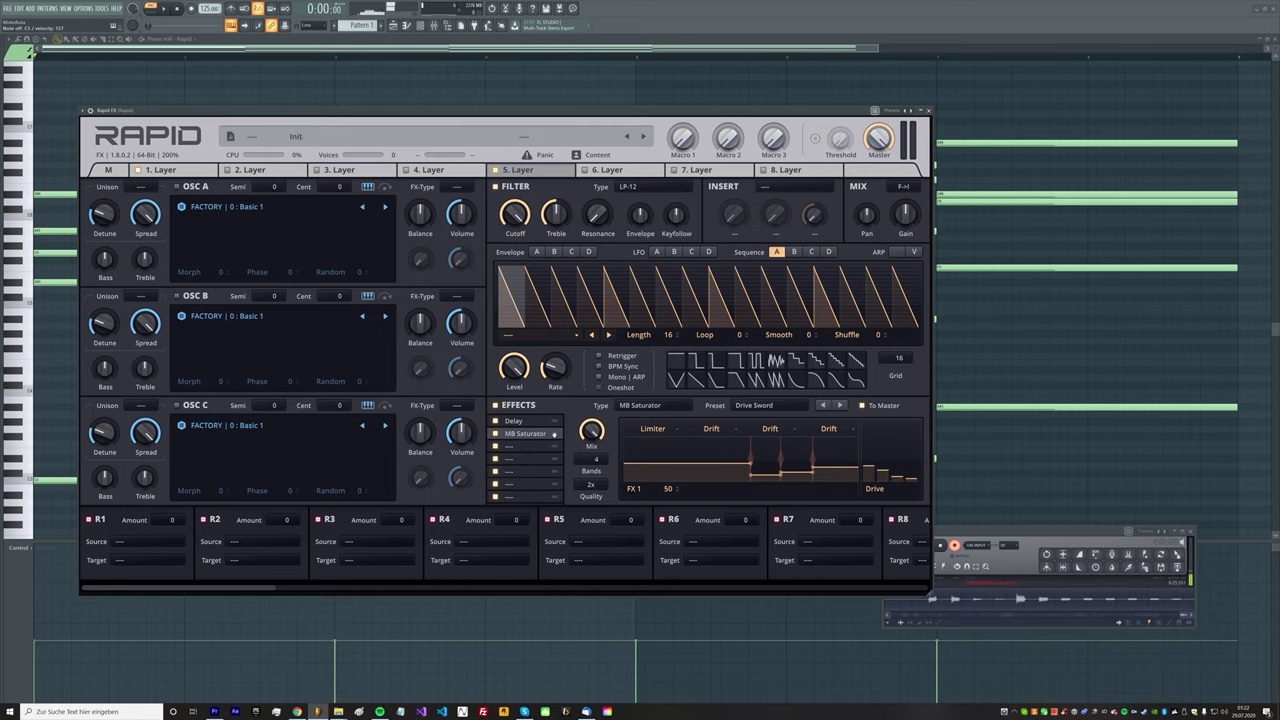
left_click(110, 170)
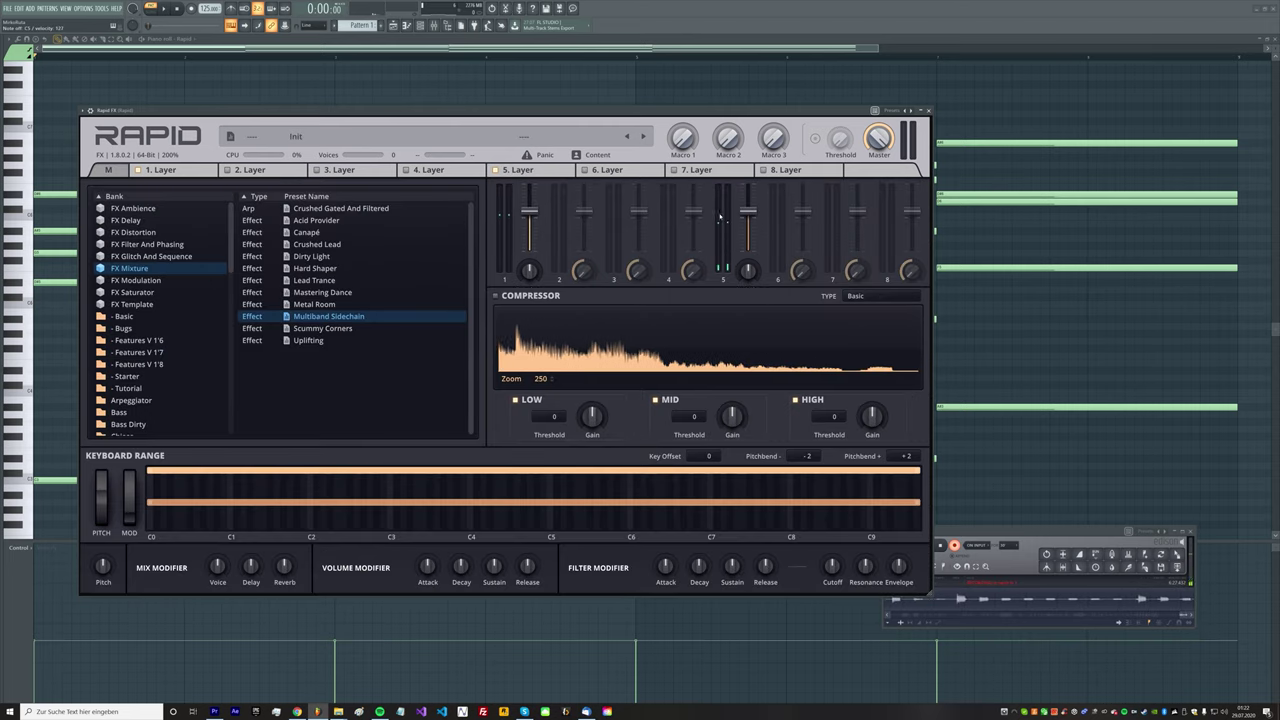
Add a Reverb in layer 5's third effect slot with a 46.78% mix, Nova size and 66 ms predelay
left_click(517, 170)
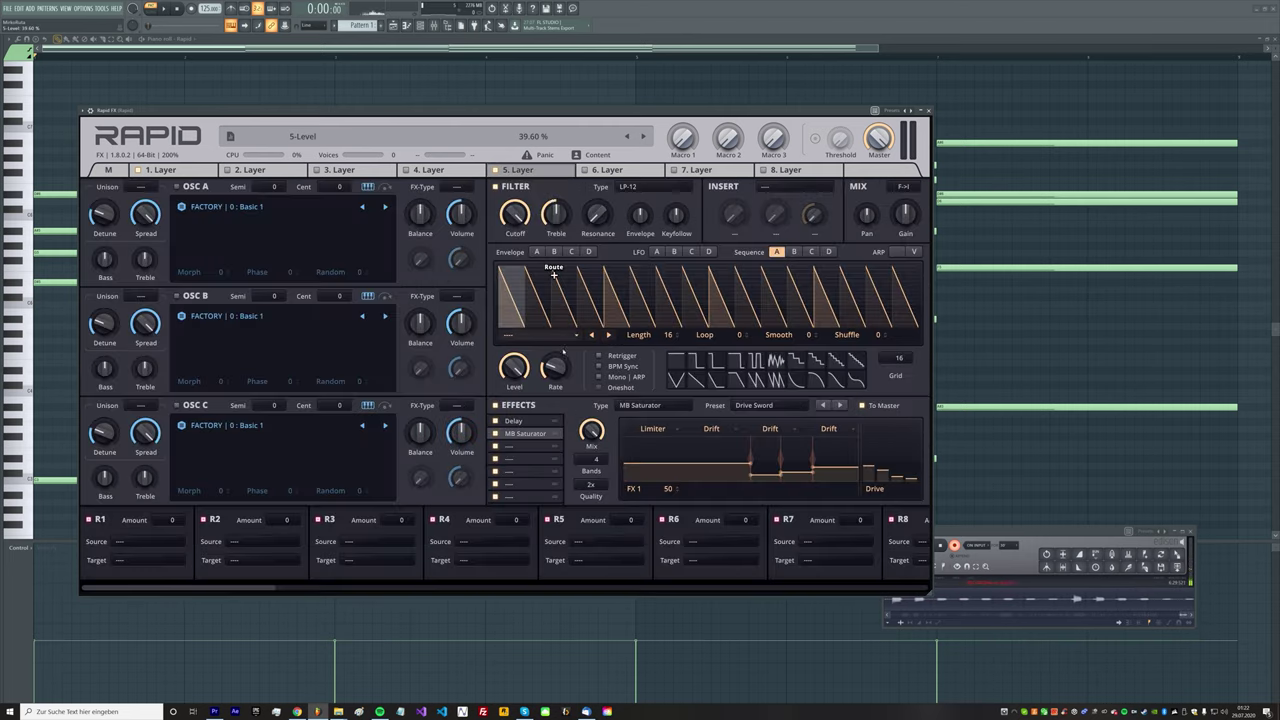
left_click(538, 446)
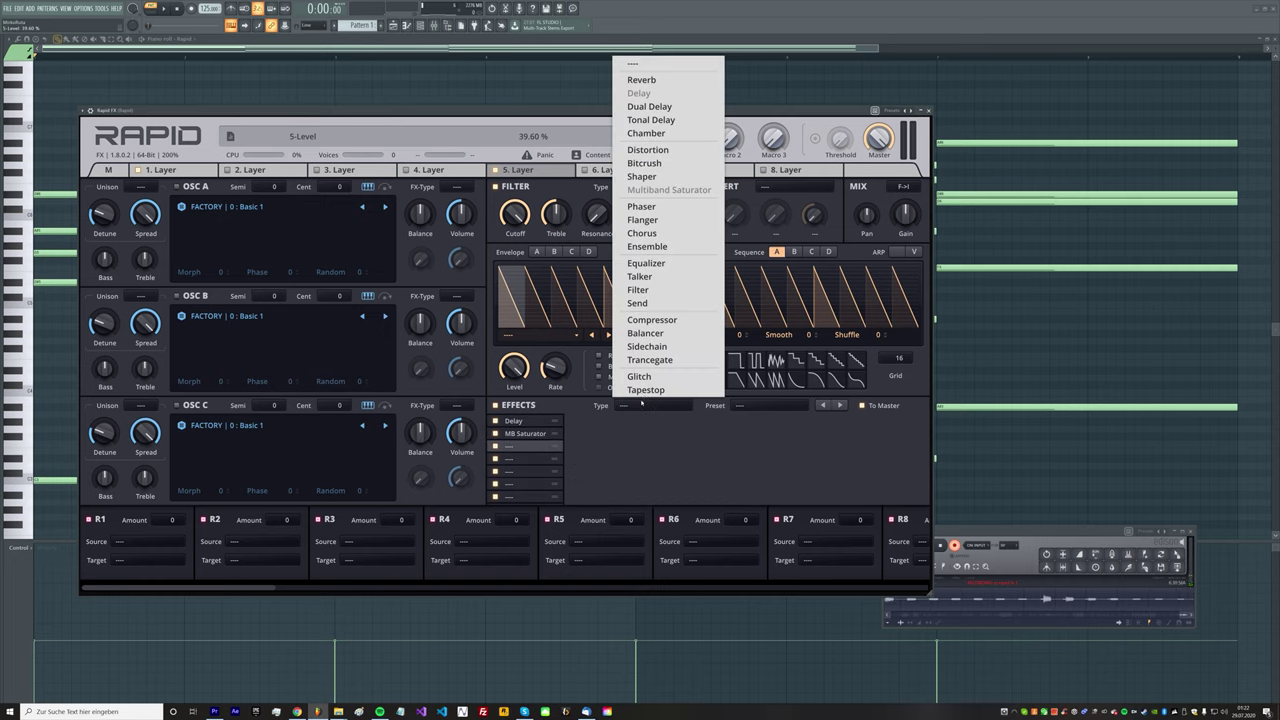
left_click(645, 81)
left_click(706, 476)
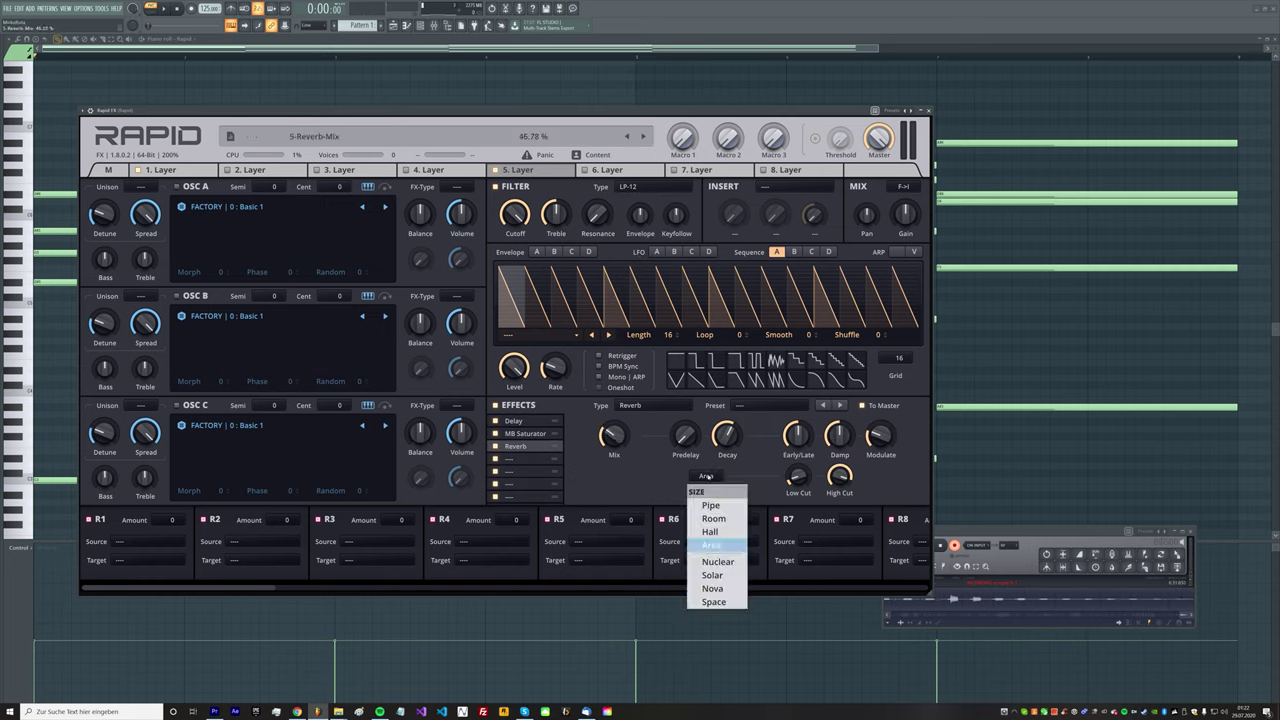
left_click(733, 591)
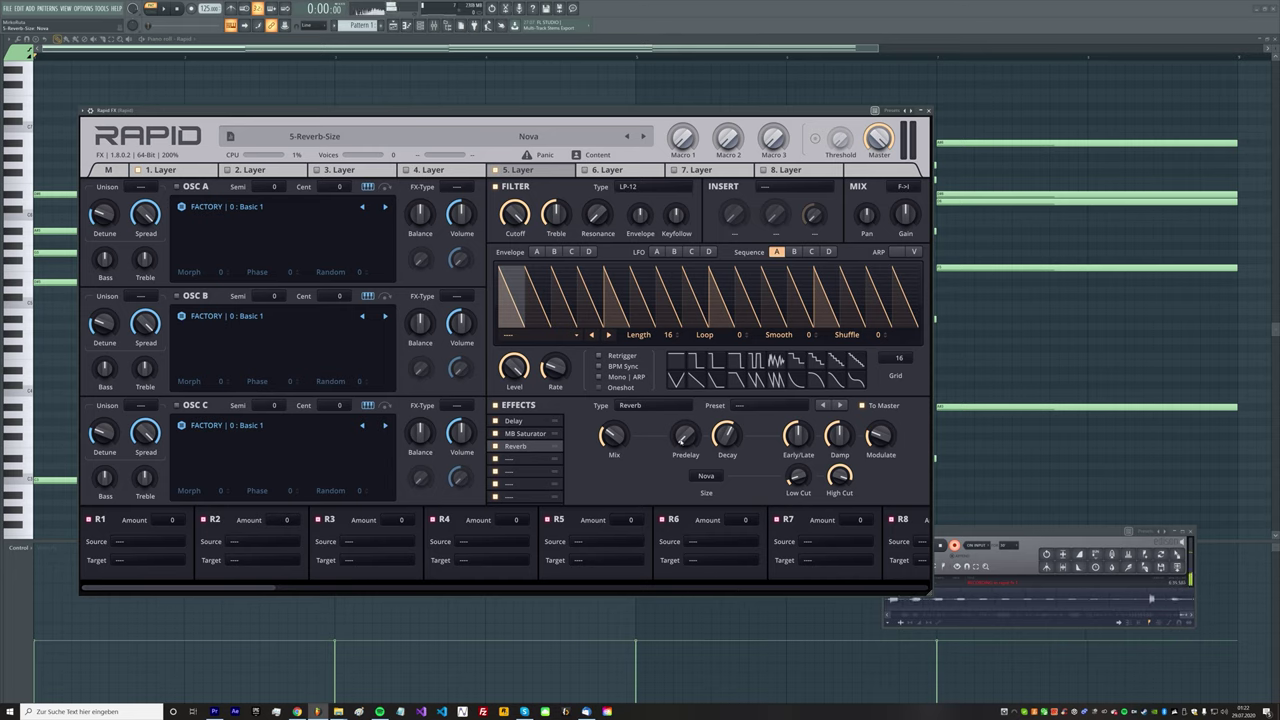
left_click_drag(682, 441, 682, 420)
Add a Distortion after layer 5's Reverb with a mix of about 60% and a drive of 64%
left_click(534, 460)
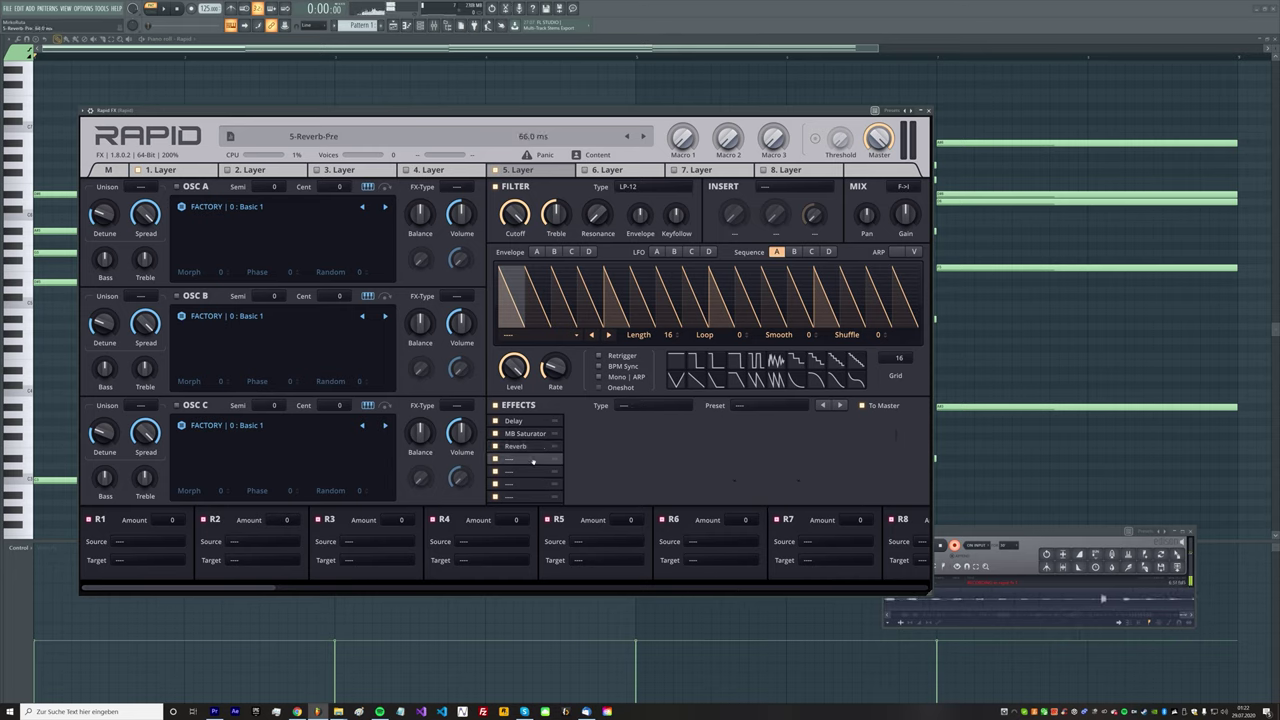
left_click(643, 407)
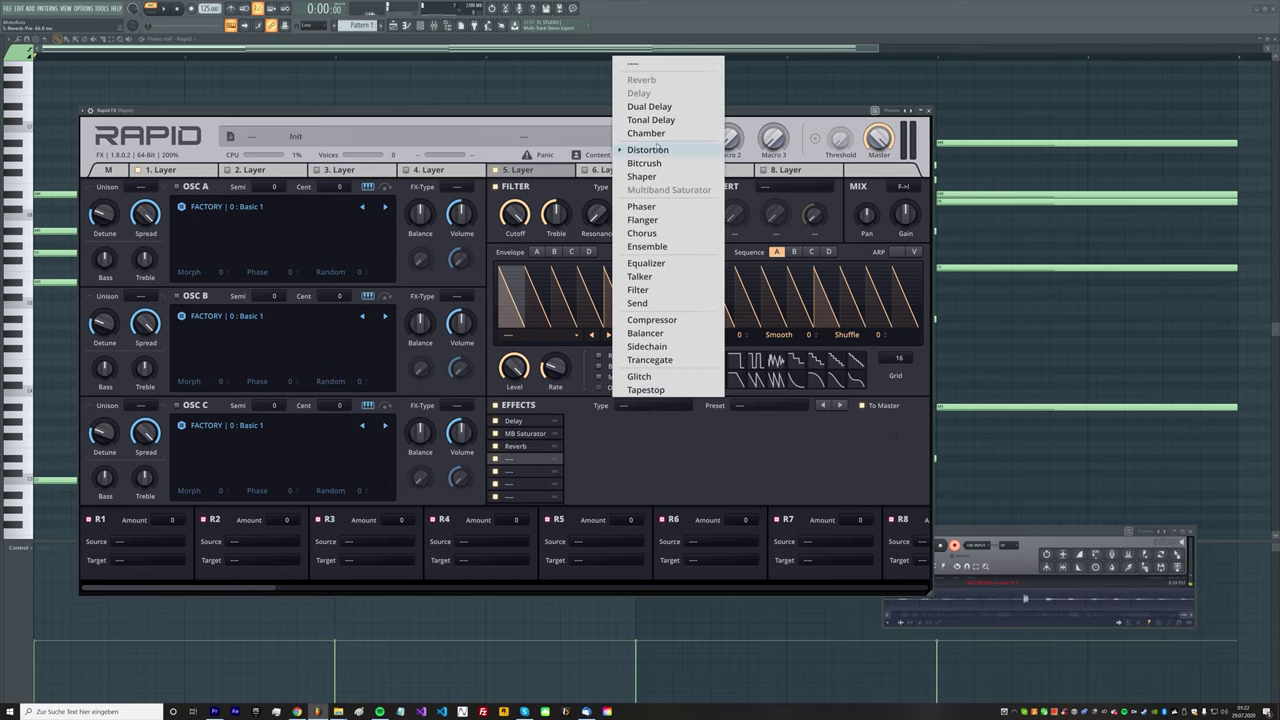
left_click(647, 149)
left_click_drag(628, 441, 628, 421)
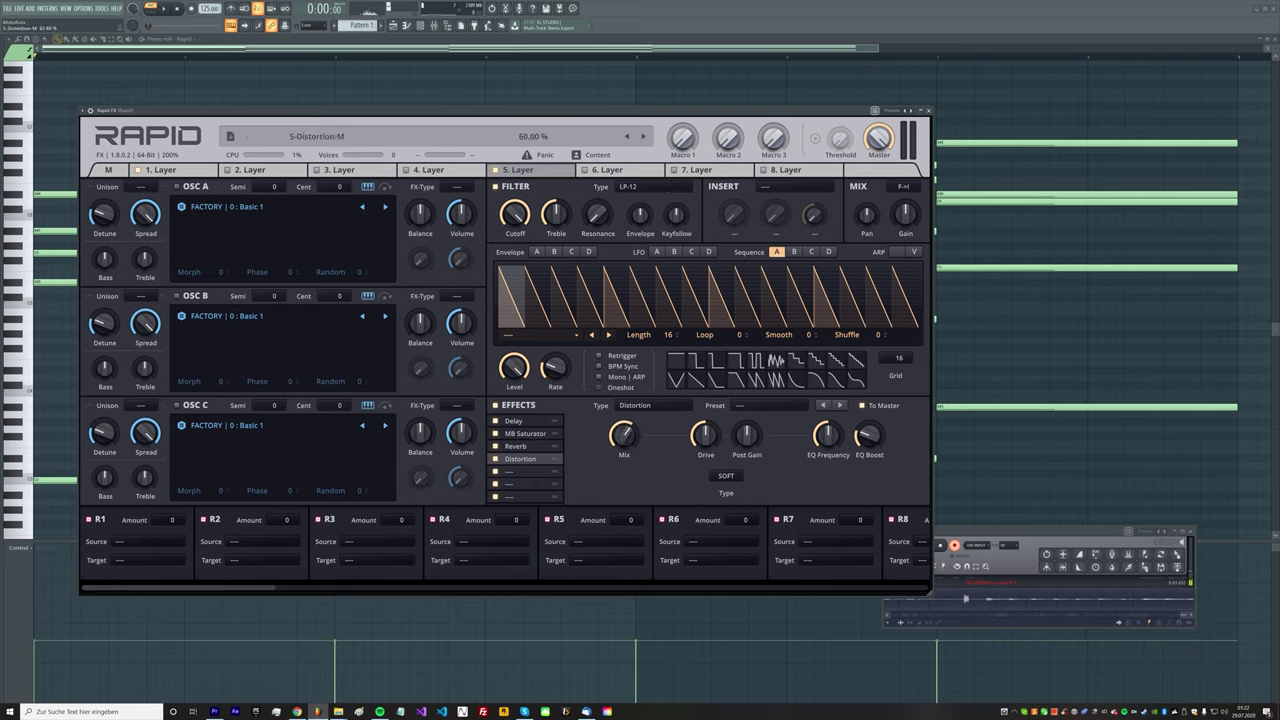
left_click_drag(704, 433, 771, 444)
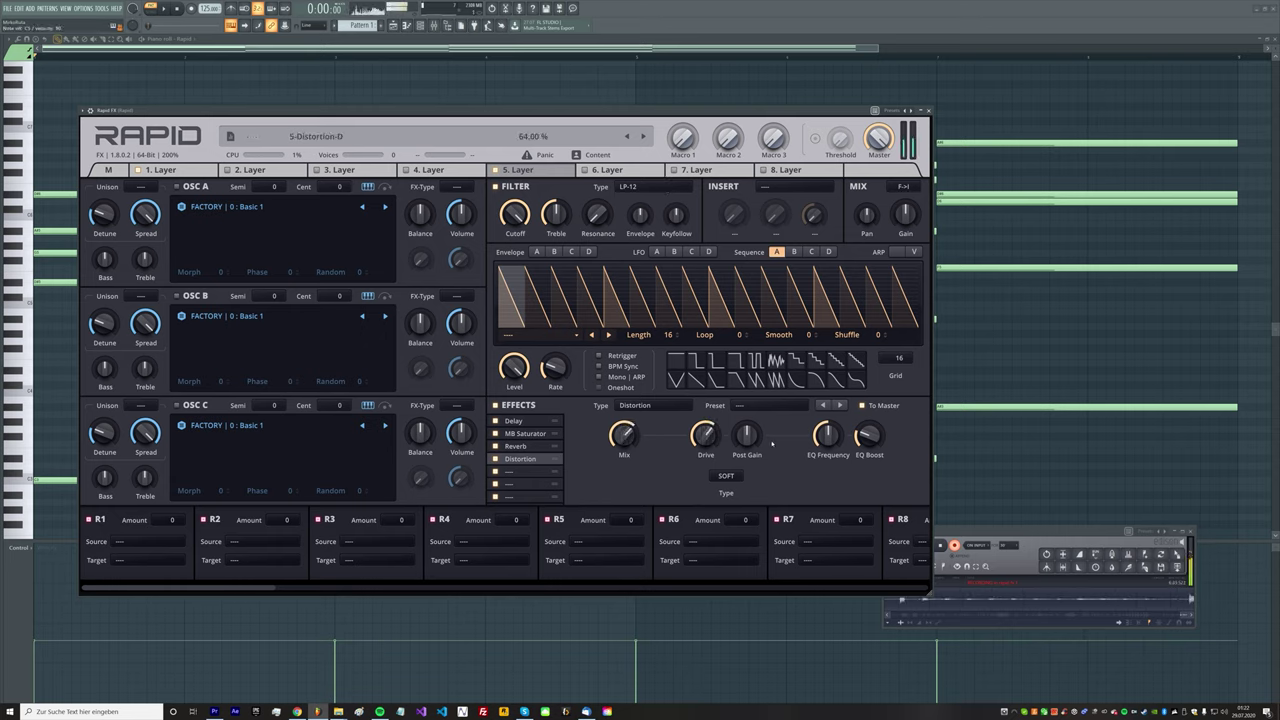
Lower layer 5's level in the mixer to 15.20% and return to its effects
left_click(109, 170)
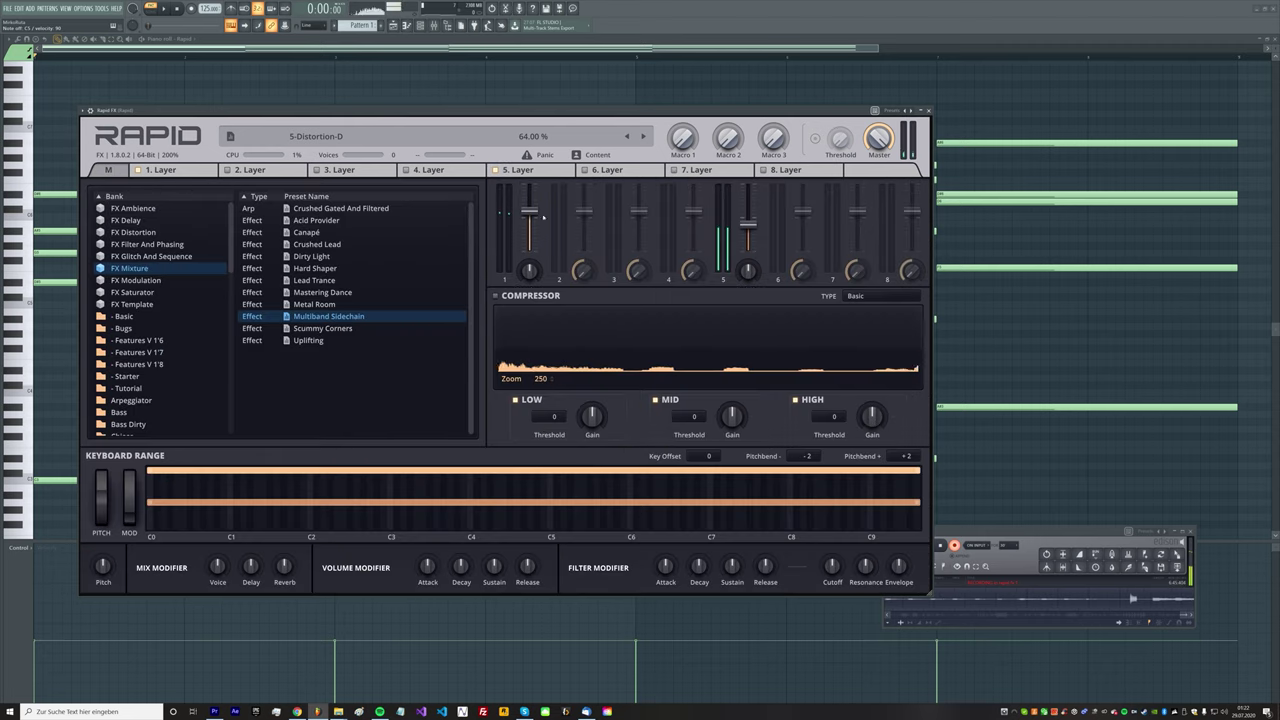
left_click_drag(748, 236, 748, 241)
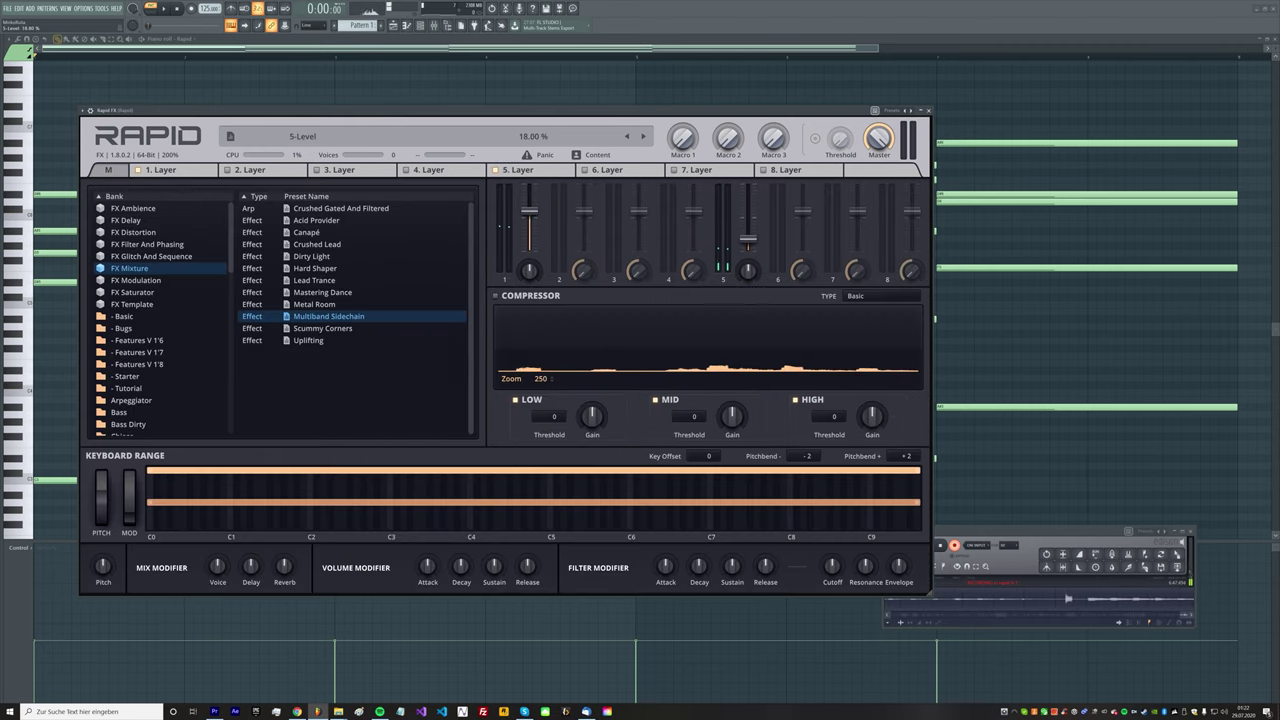
left_click(521, 170)
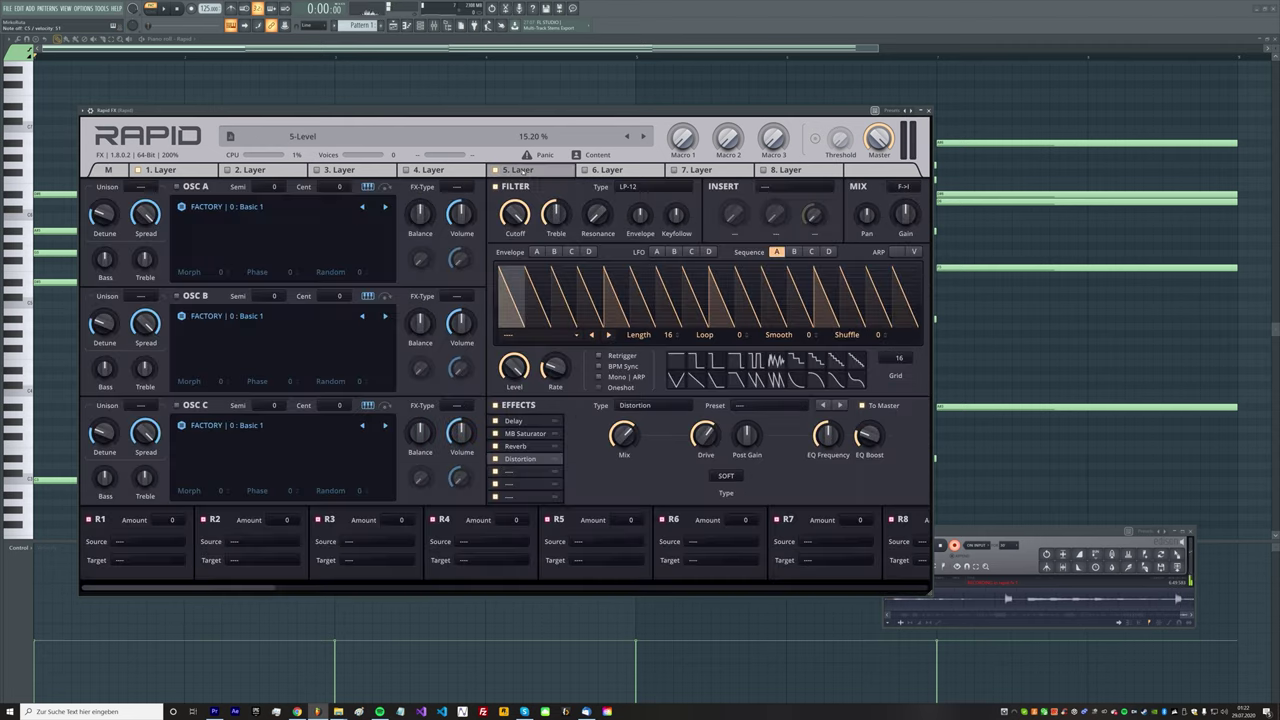
Raise the drive and EQ boost of layer 5's Distortion and set its EQ frequency to 624 Hz
left_click_drag(704, 434, 704, 428)
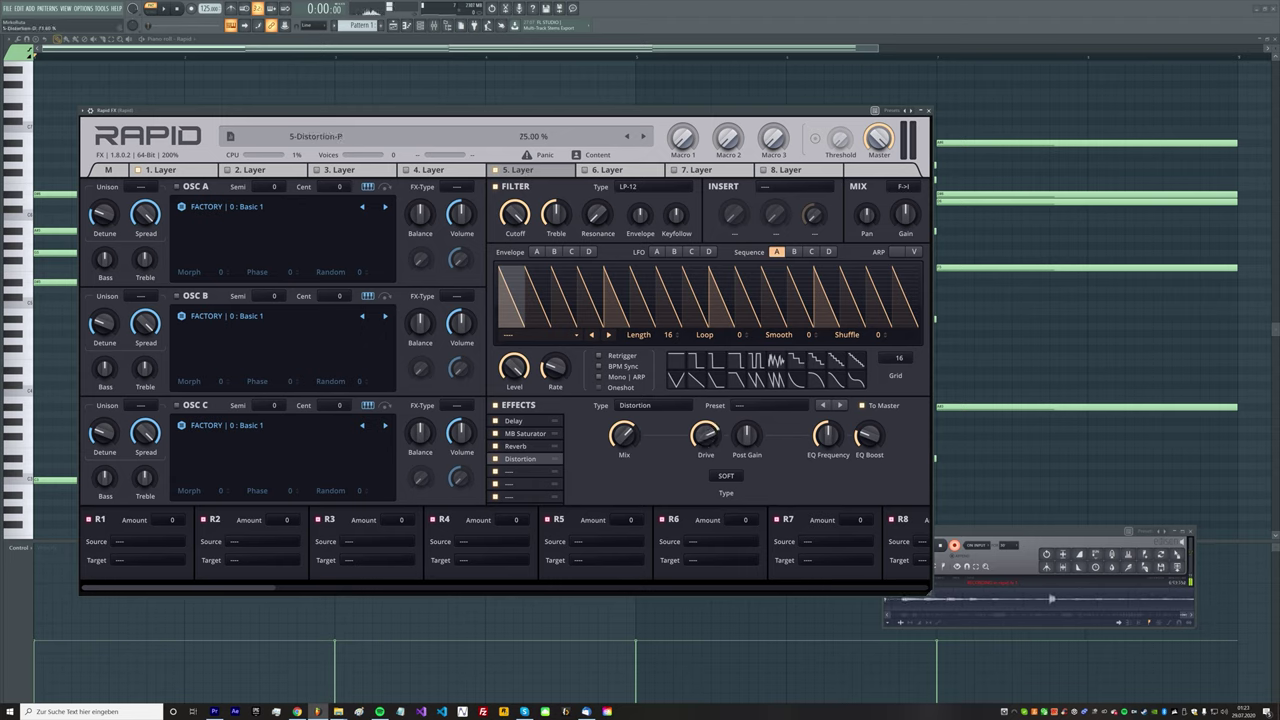
mouse_move(833, 427)
left_mouse_down()
mouse_move(870, 434)
mouse_move(828, 424)
left_mouse_up()
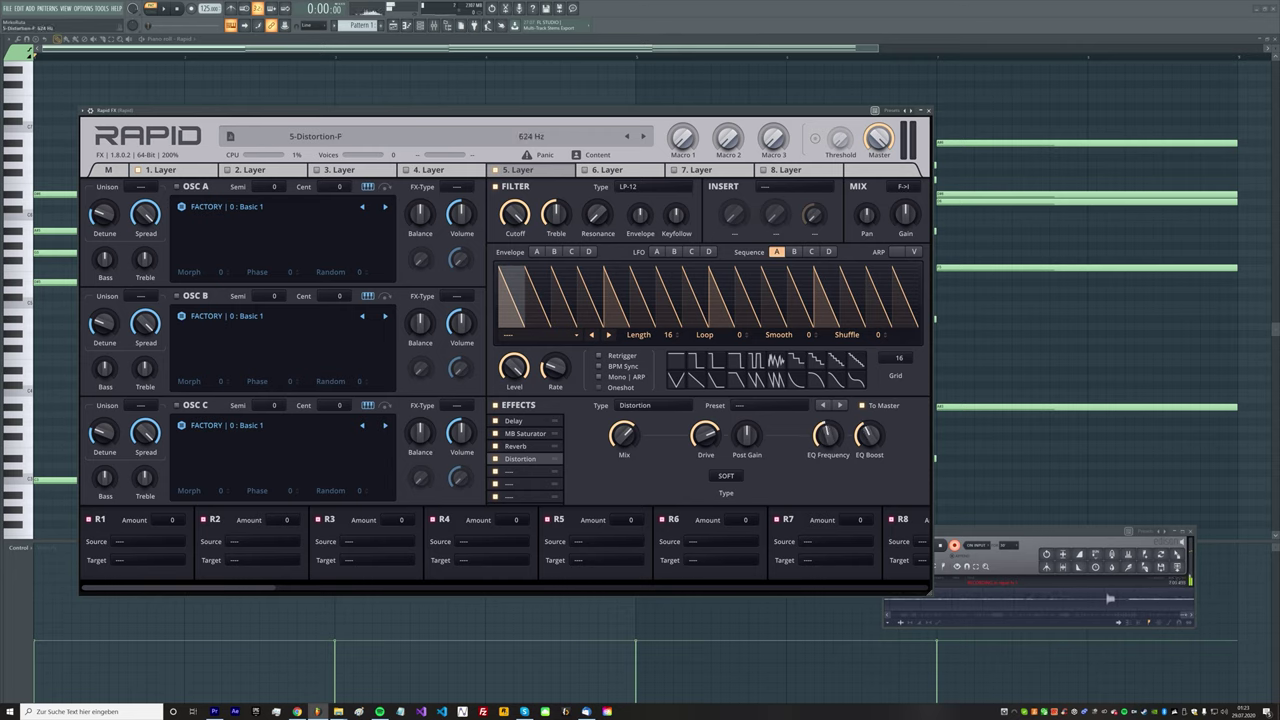
Add an Equalizer in layer 5's fifth effect slot, cutting the high shelf with its Q at -56.80%
left_click(525, 470)
left_click(650, 405)
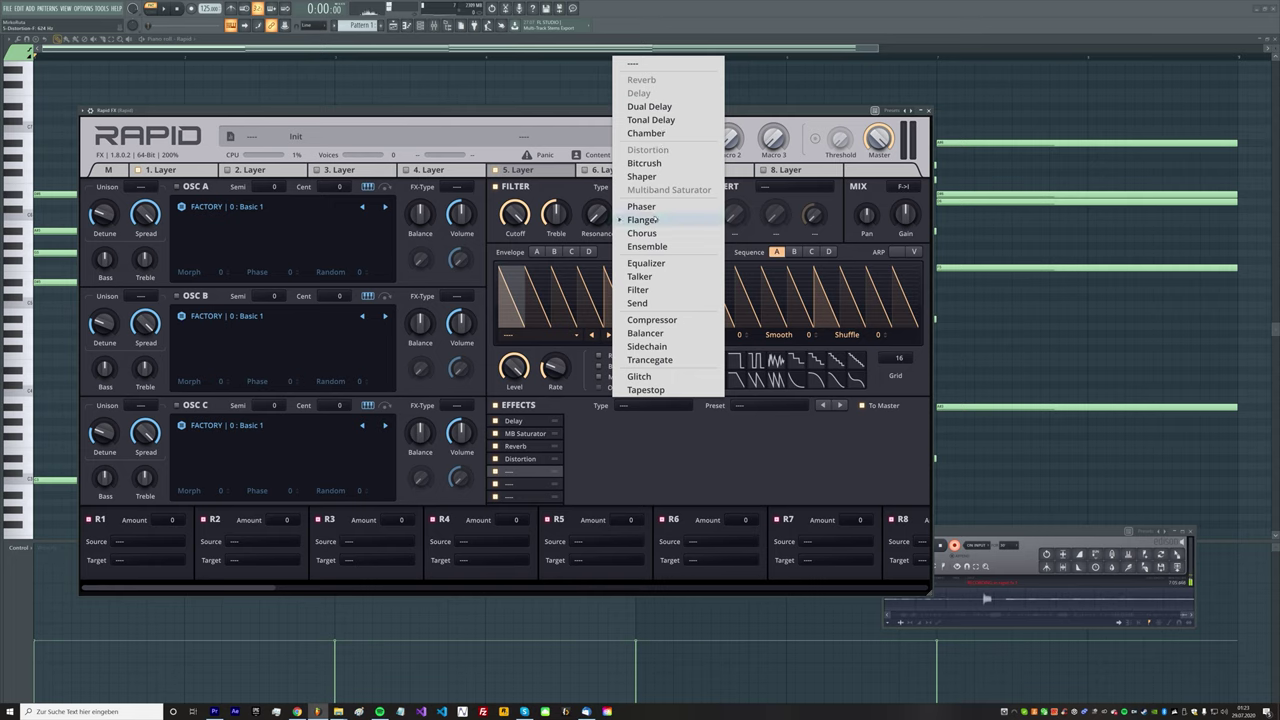
left_click(645, 263)
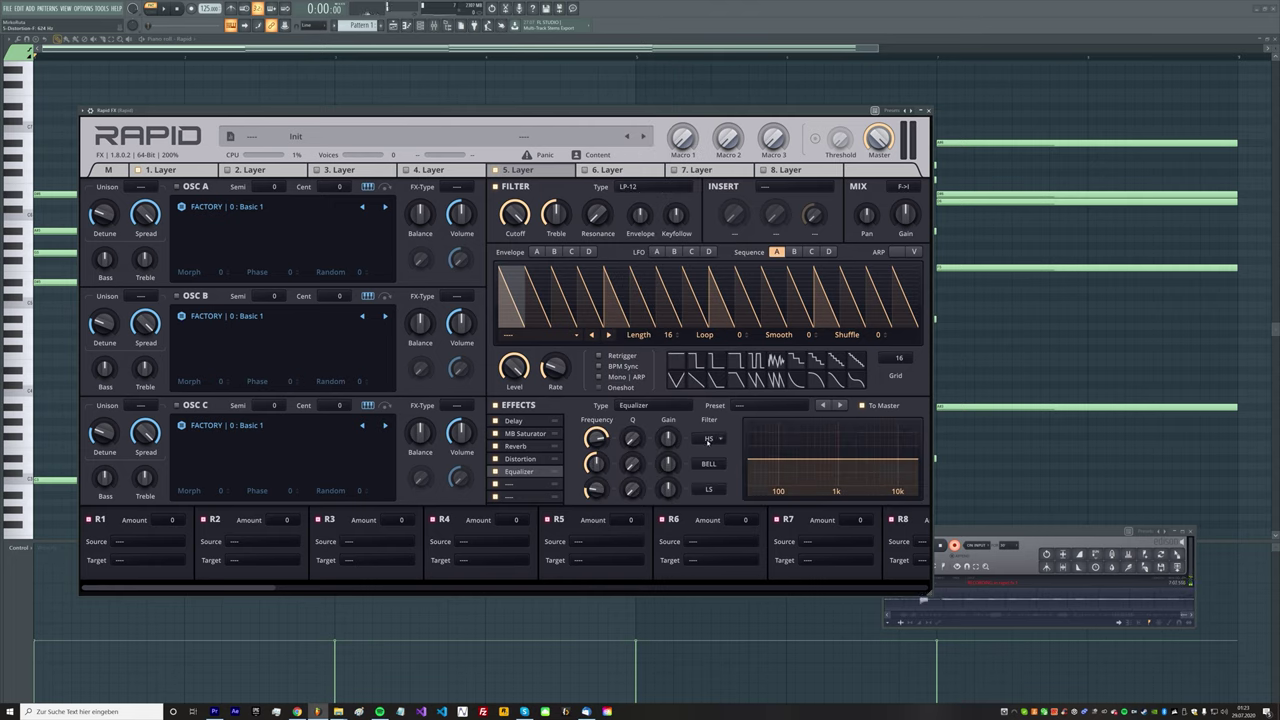
left_click_drag(668, 440, 636, 466)
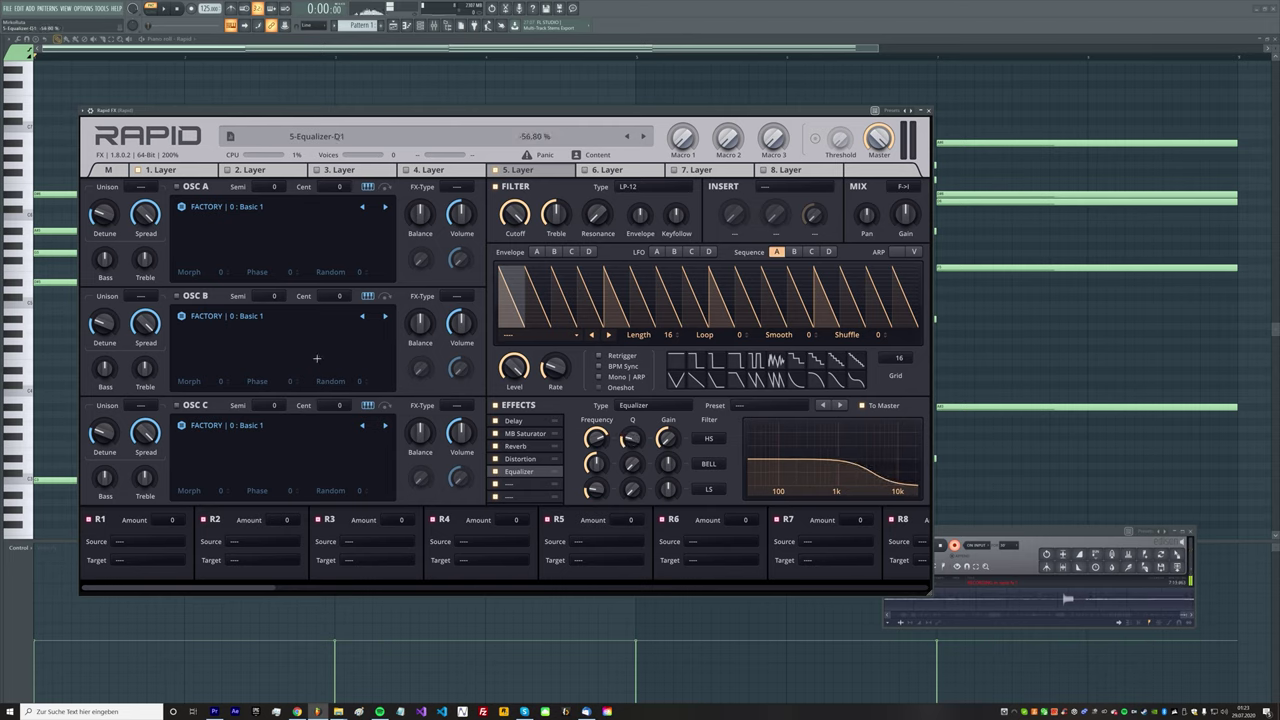
Add an Ensemble effect in layer 5's sixth slot
left_click(536, 485)
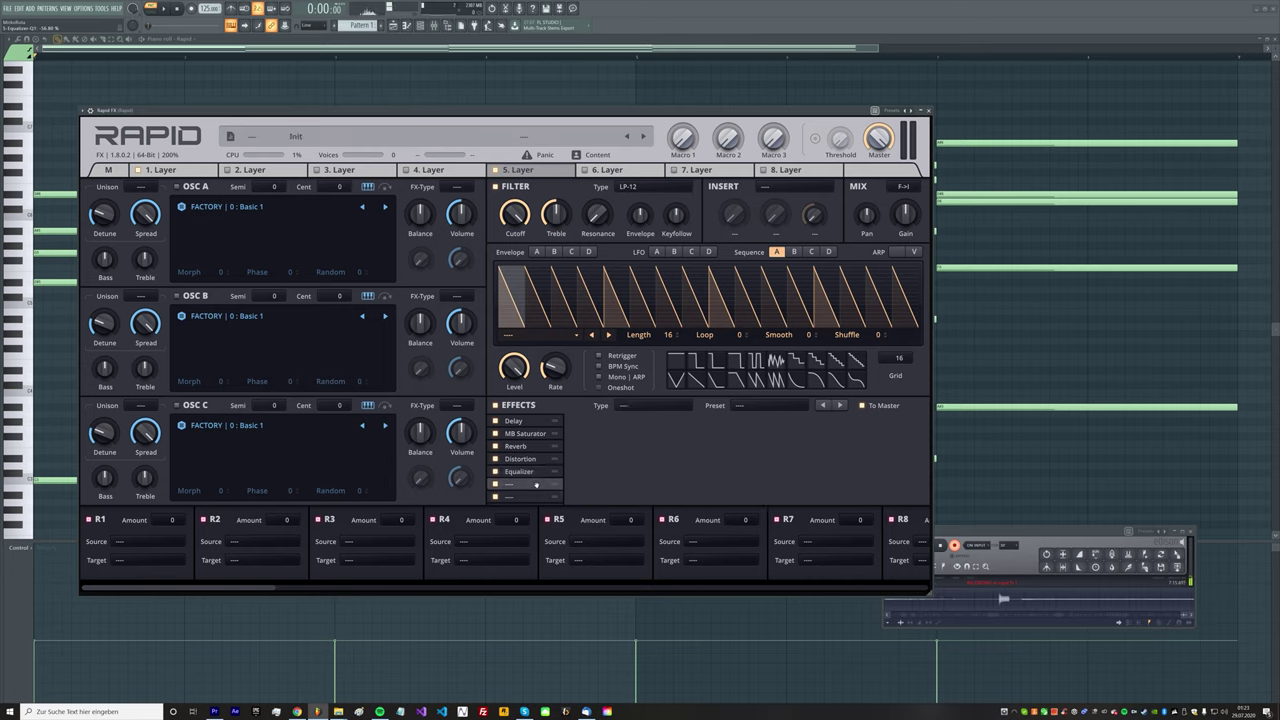
left_click(637, 409)
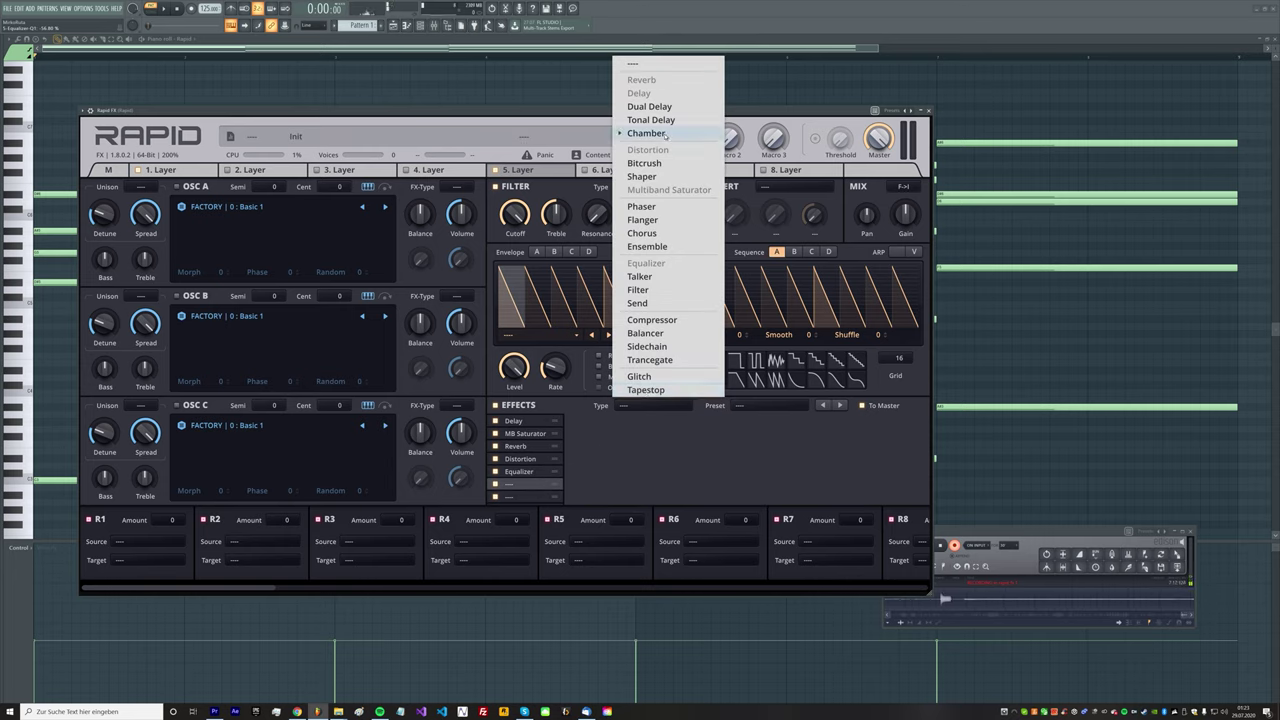
left_click(647, 246)
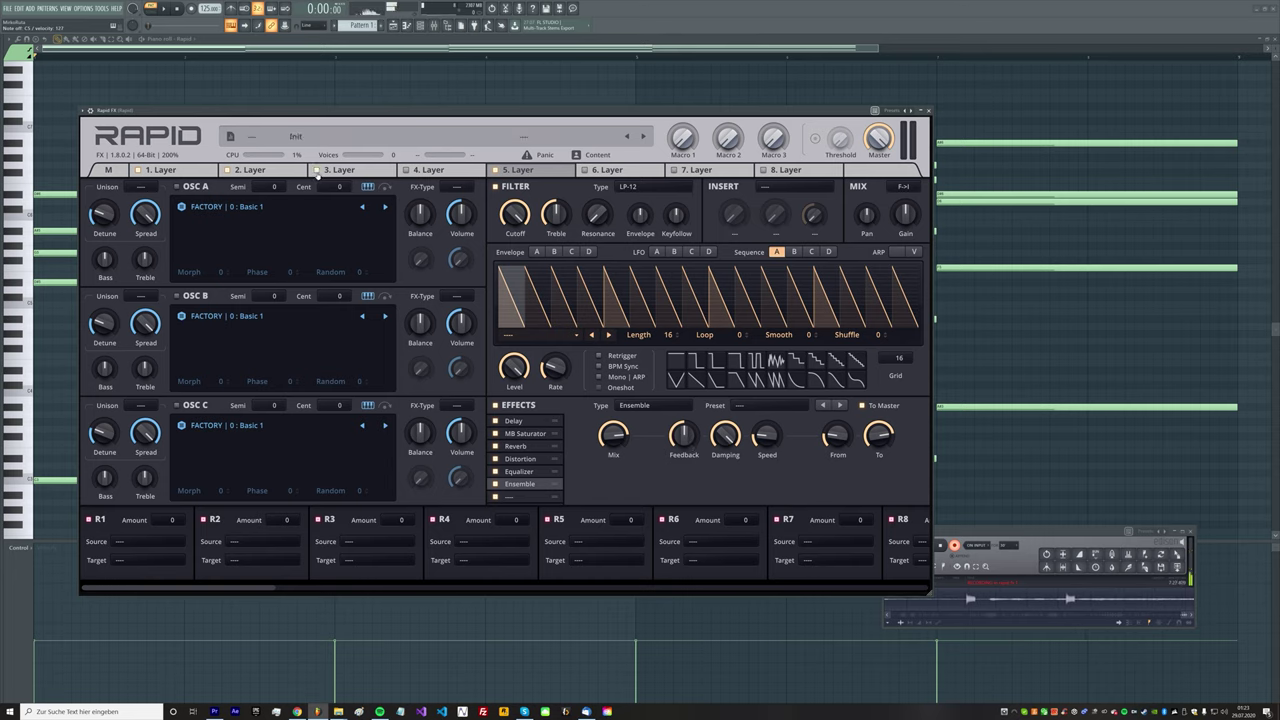
Fine-tune layer 5's level in the mixer, first to 15.60% and finally slightly lower
left_click(158, 170)
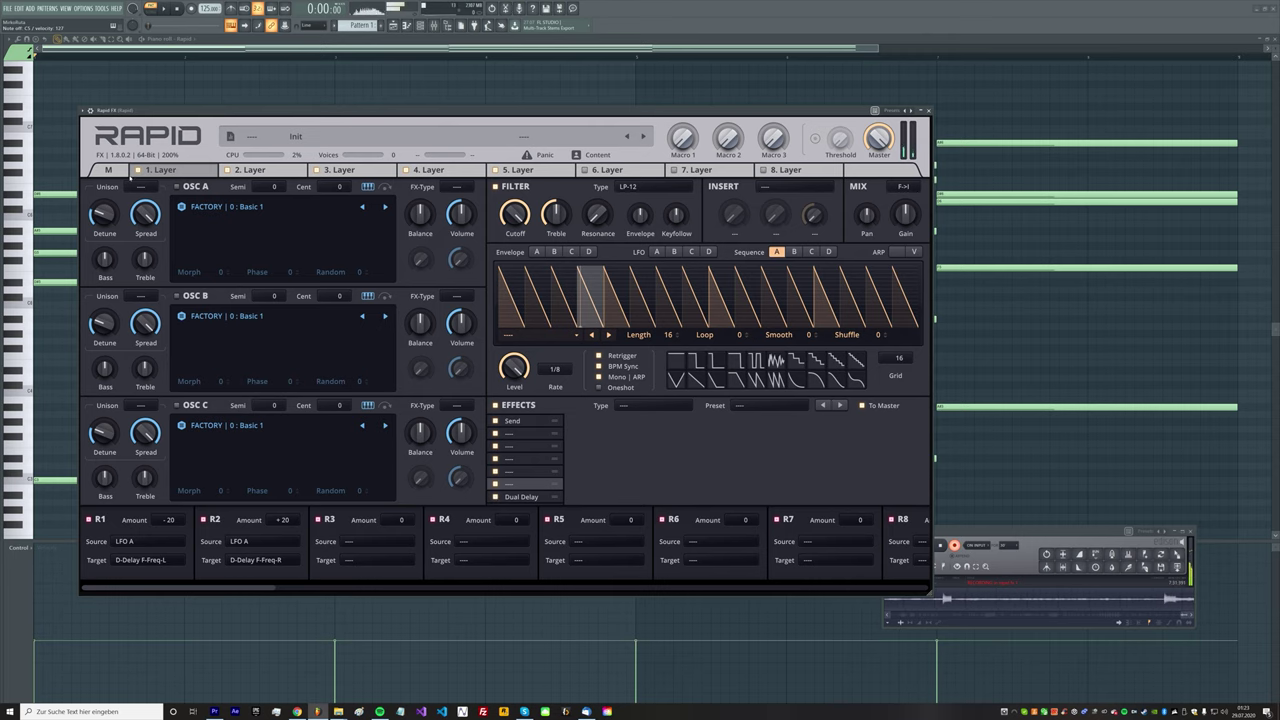
left_click(108, 170)
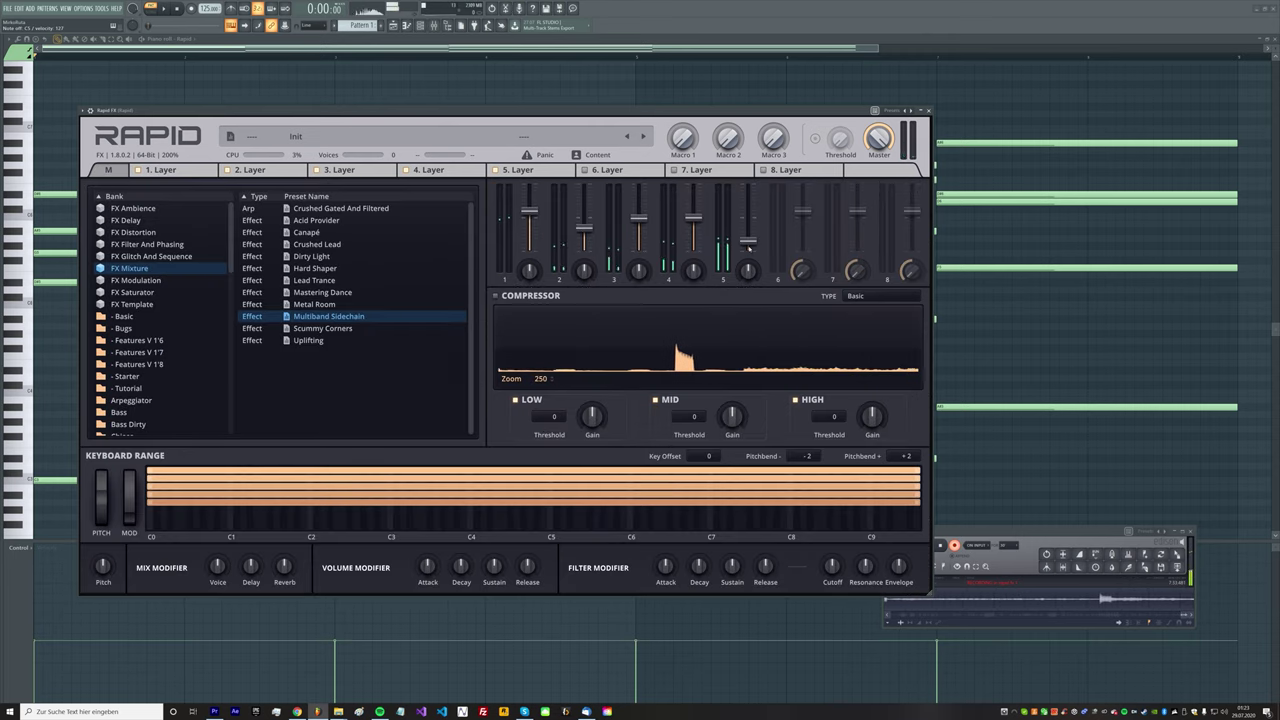
left_click_drag(748, 245, 748, 244)
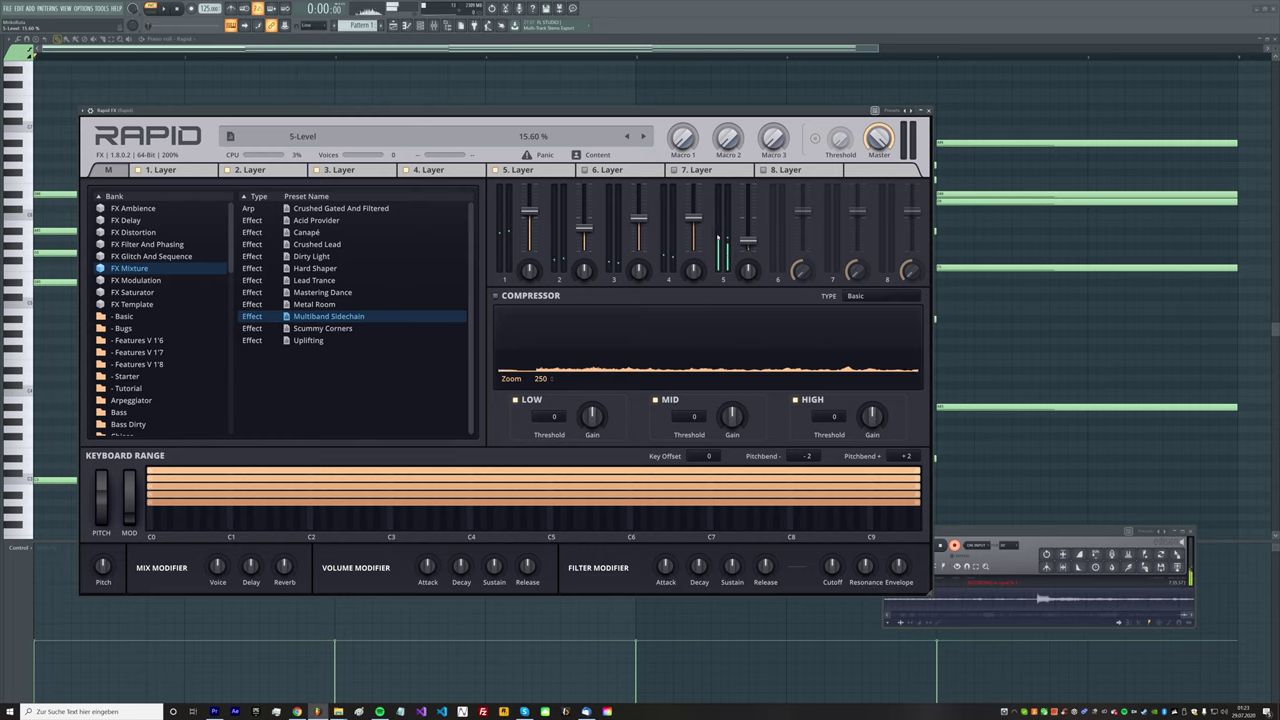
left_click_drag(748, 240, 748, 244)
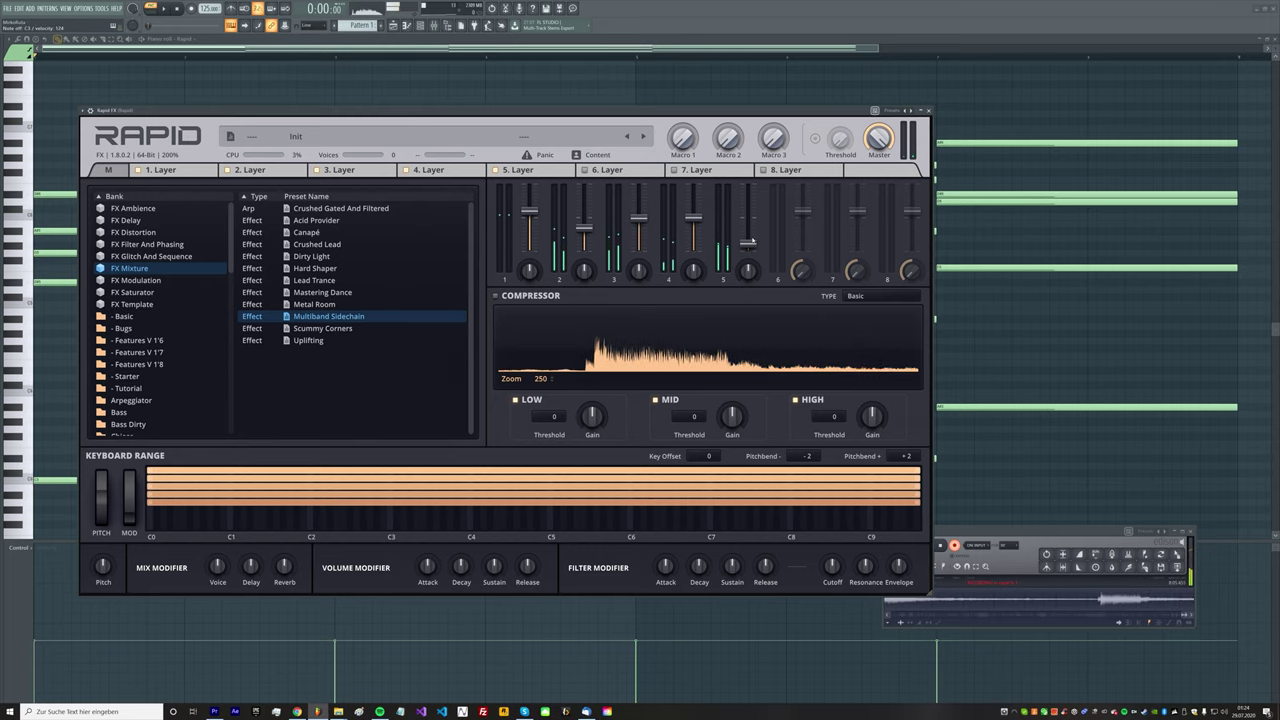
Raise layer 1's Send to layer 6 to +100%
left_click(160, 170)
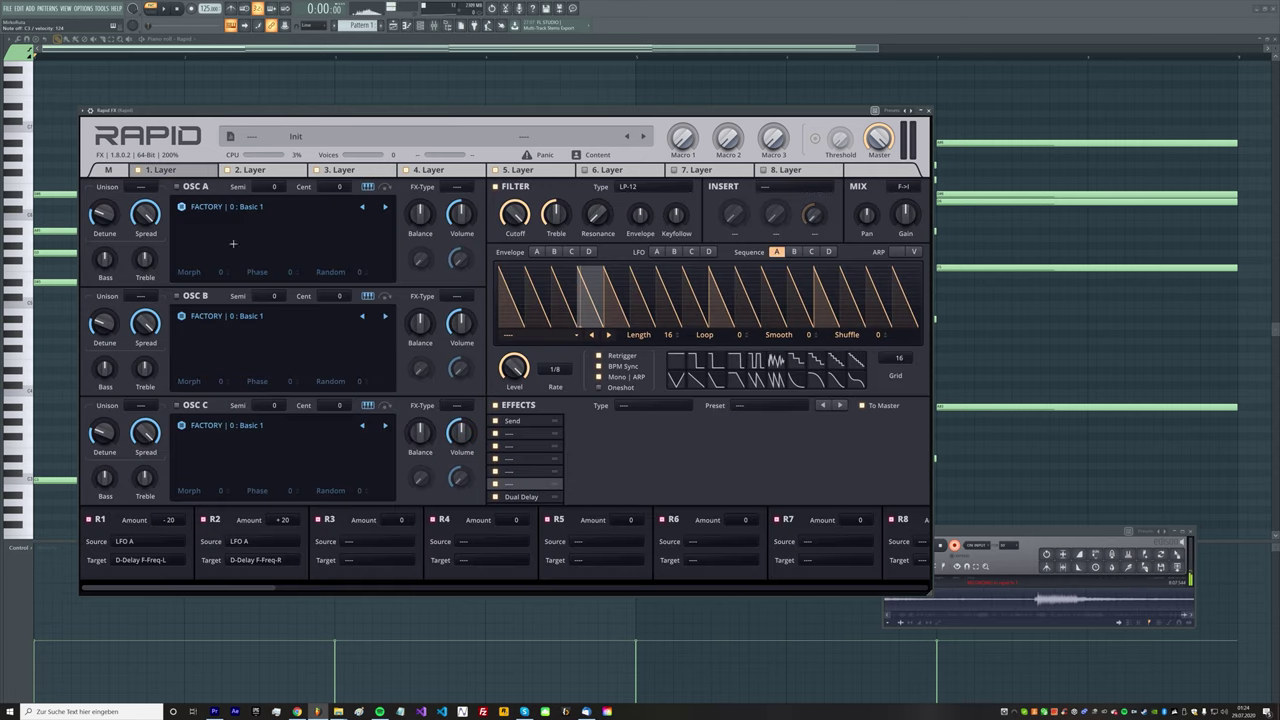
left_click(520, 421)
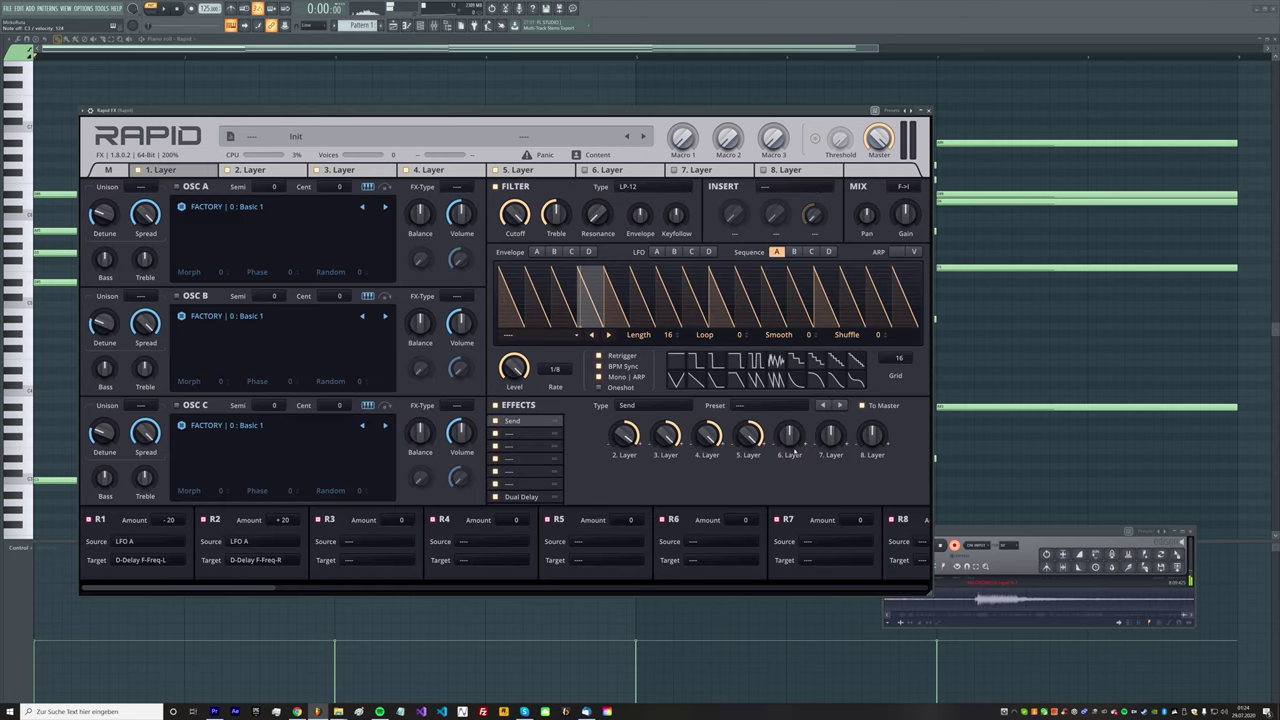
left_click_drag(790, 437, 790, 370)
Enable layer 6 and add a Reverb with Space size, a 13655 Hz high cut, longer decay and a reduced mix
left_click(615, 171)
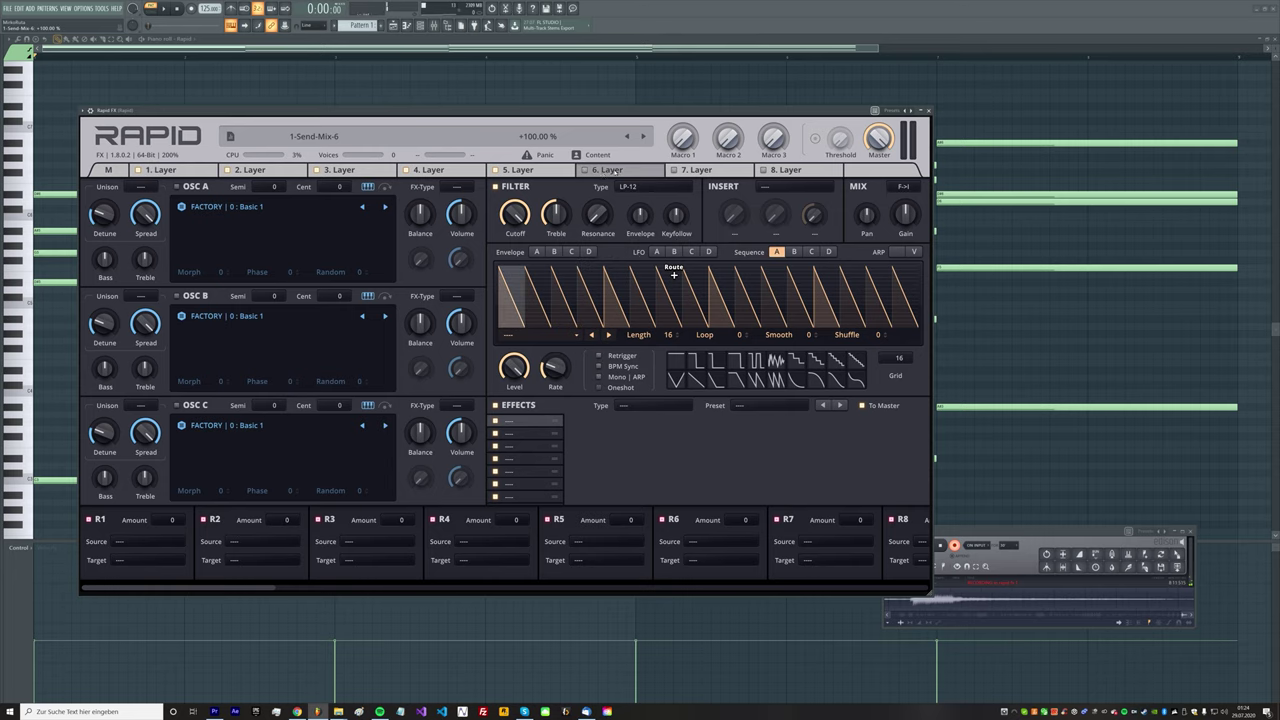
left_click(652, 405)
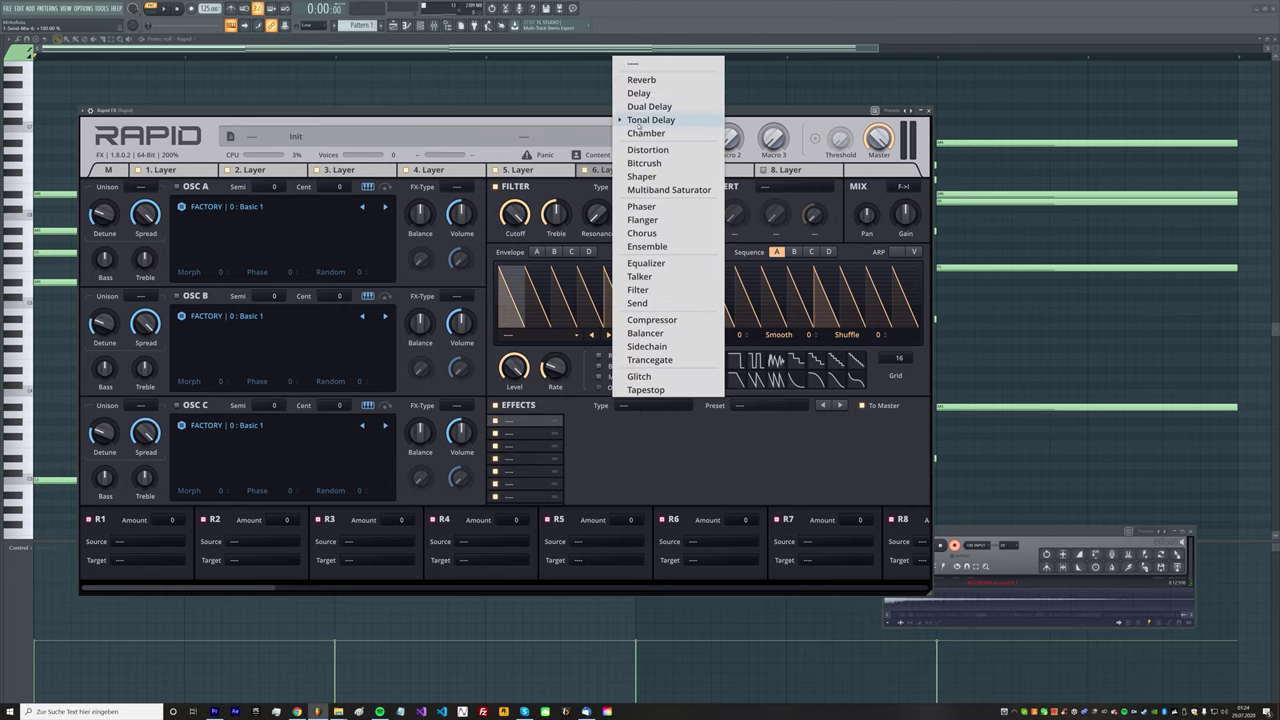
left_click(645, 84)
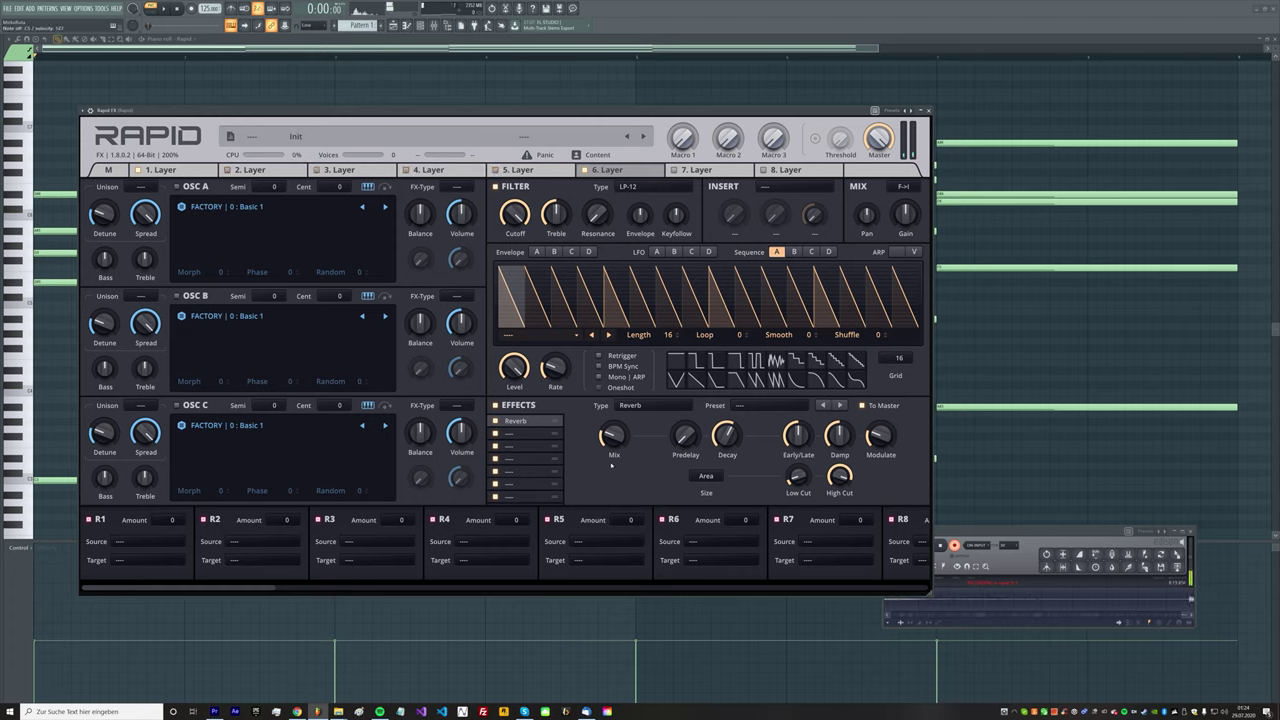
left_click(706, 476)
left_click(714, 601)
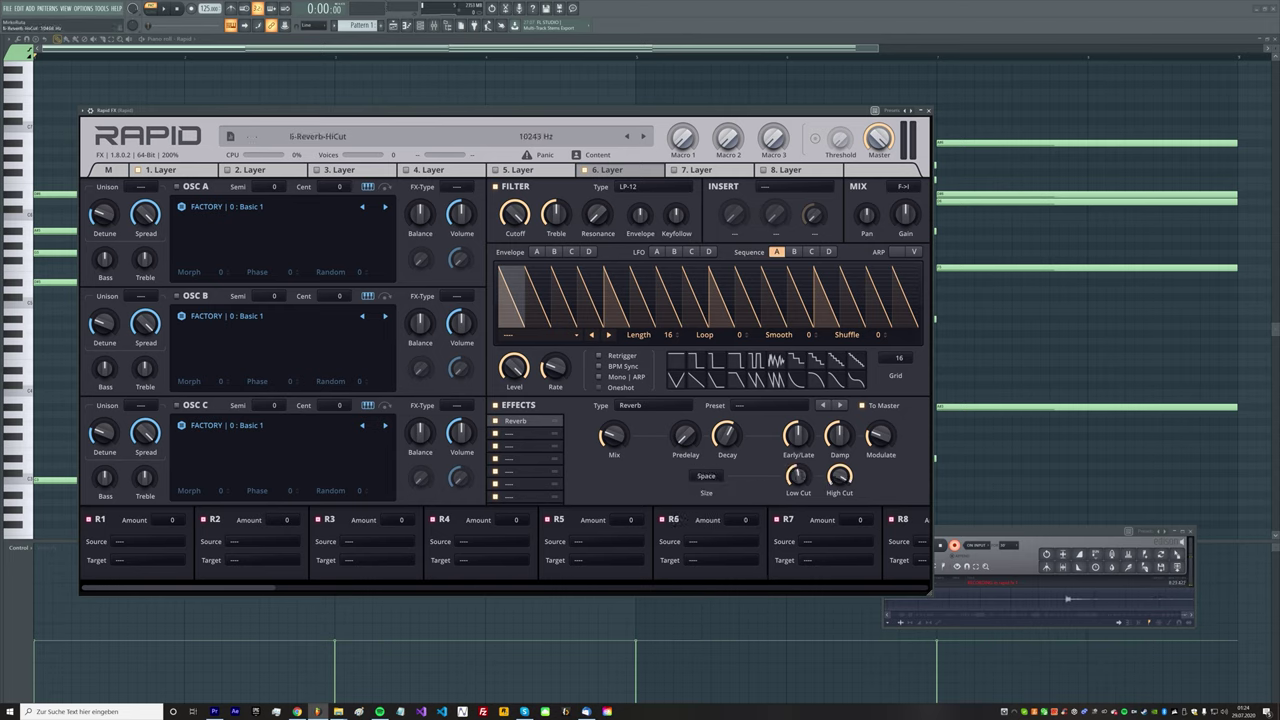
left_click_drag(840, 477, 840, 446)
left_click_drag(613, 436, 613, 457)
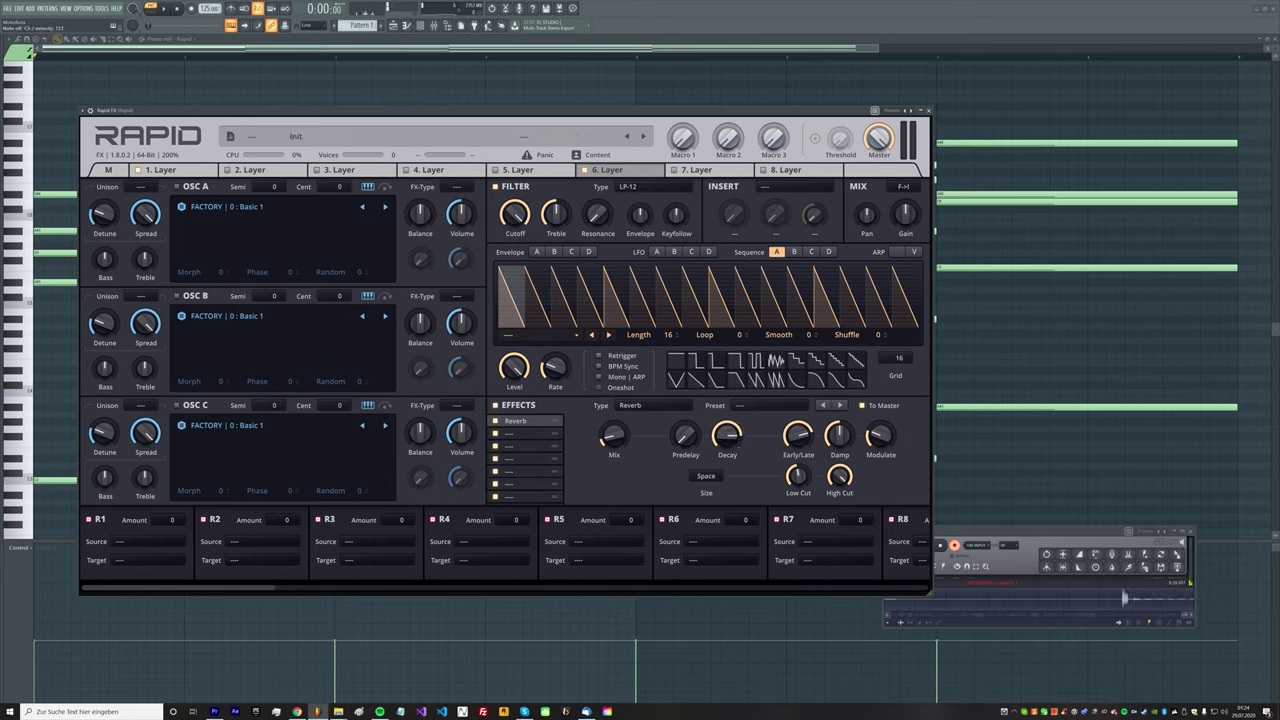
Add a Multiband Saturator after layer 6's Reverb and load its Fat Boy preset
left_click(520, 433)
left_click(631, 406)
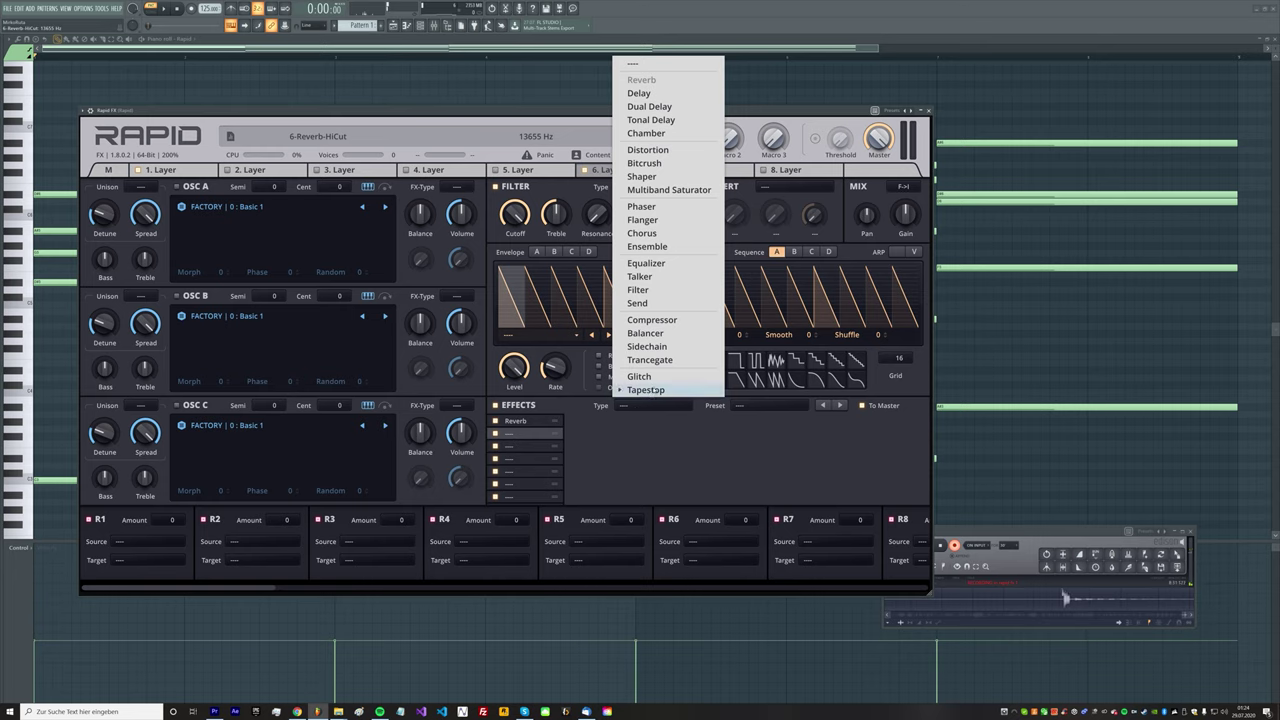
left_click(669, 190)
left_click(841, 405)
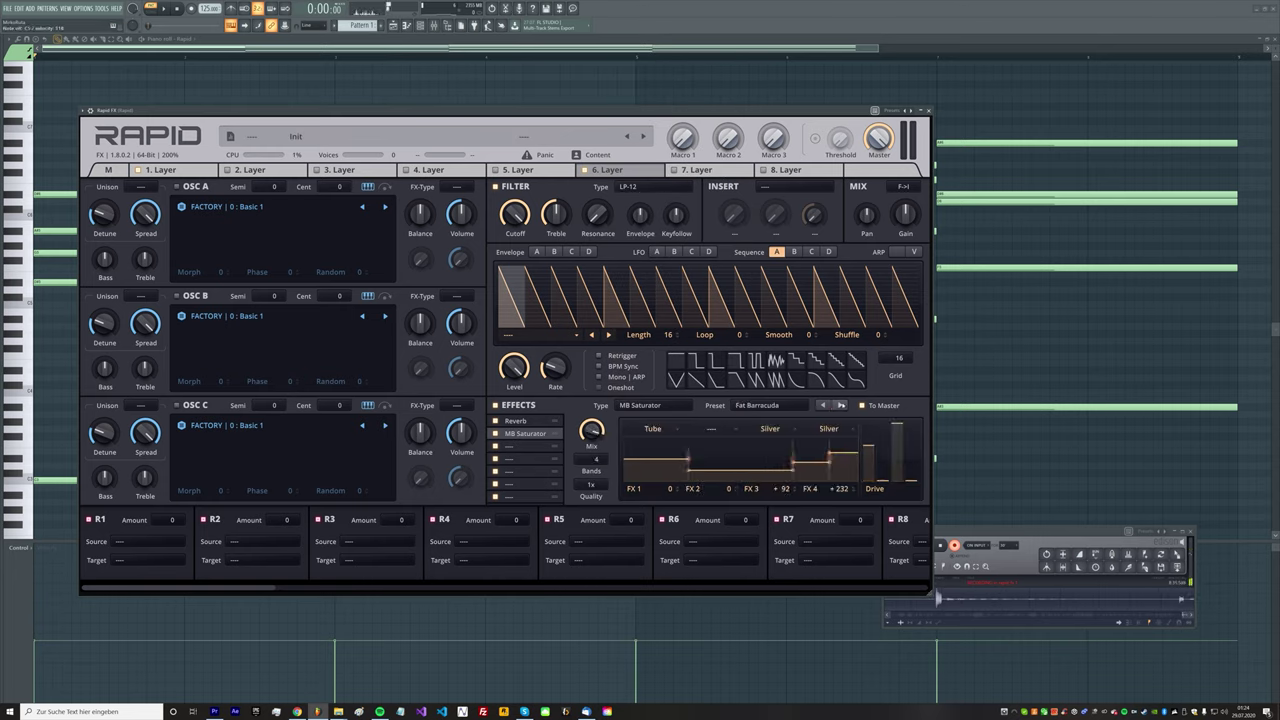
left_click(841, 405)
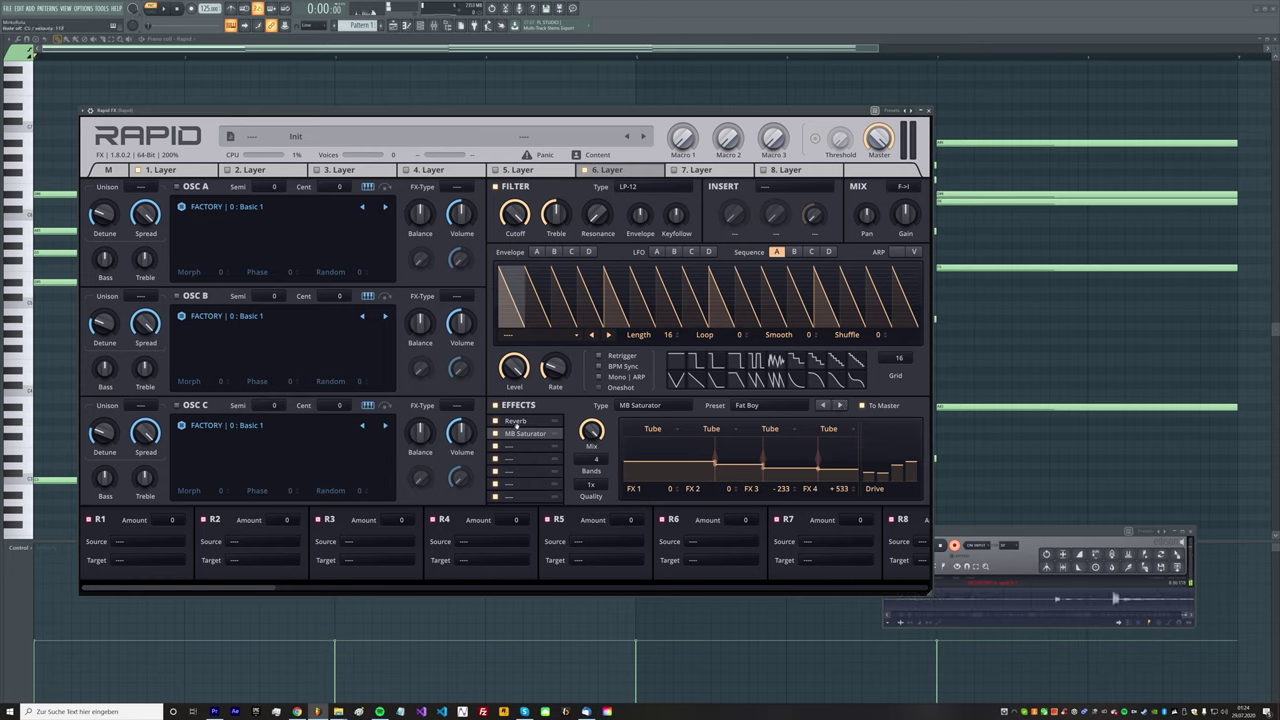
Return to layer 6's Reverb and set its decay to 28.27 s
left_click(515, 421)
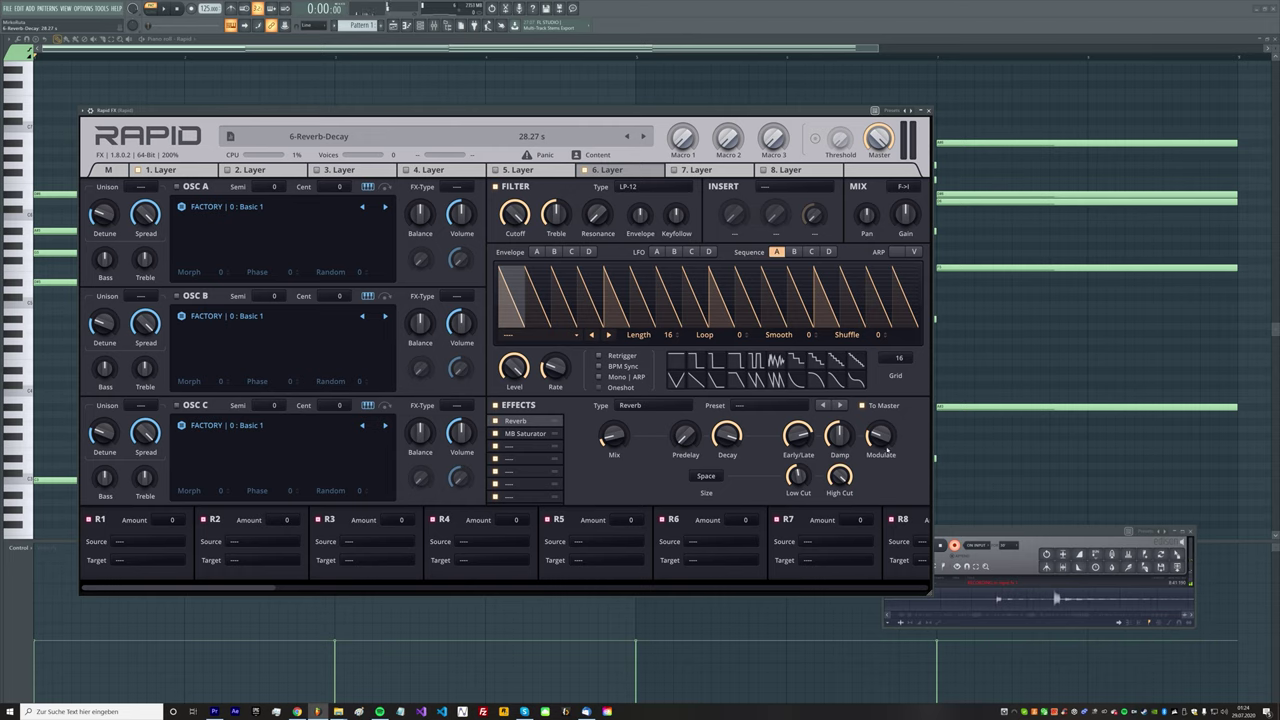